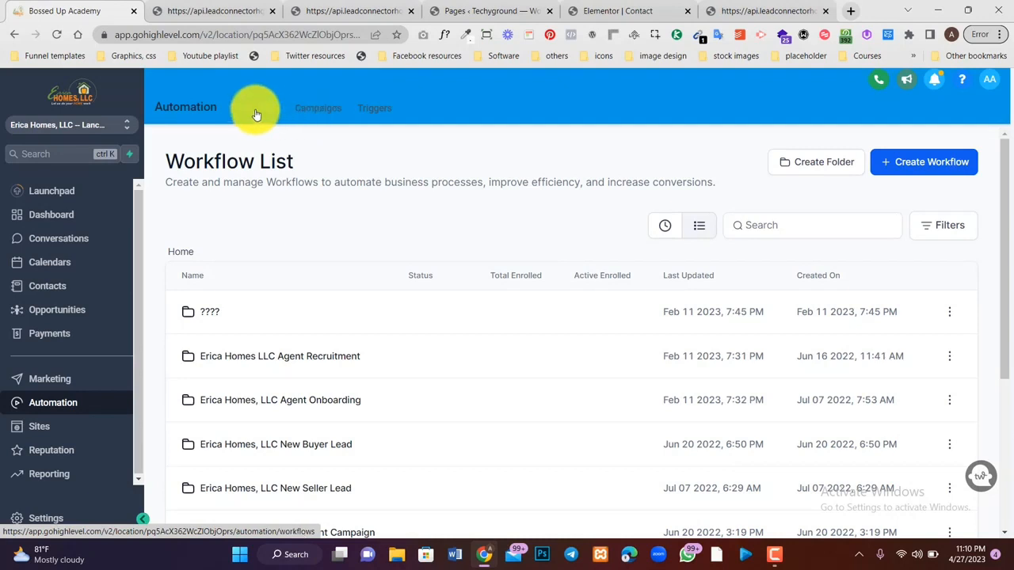
View the Automation campaigns list, return to the workflow list and start creating a new workflow
{"action": "left_click", "coordinate": [319, 116]}
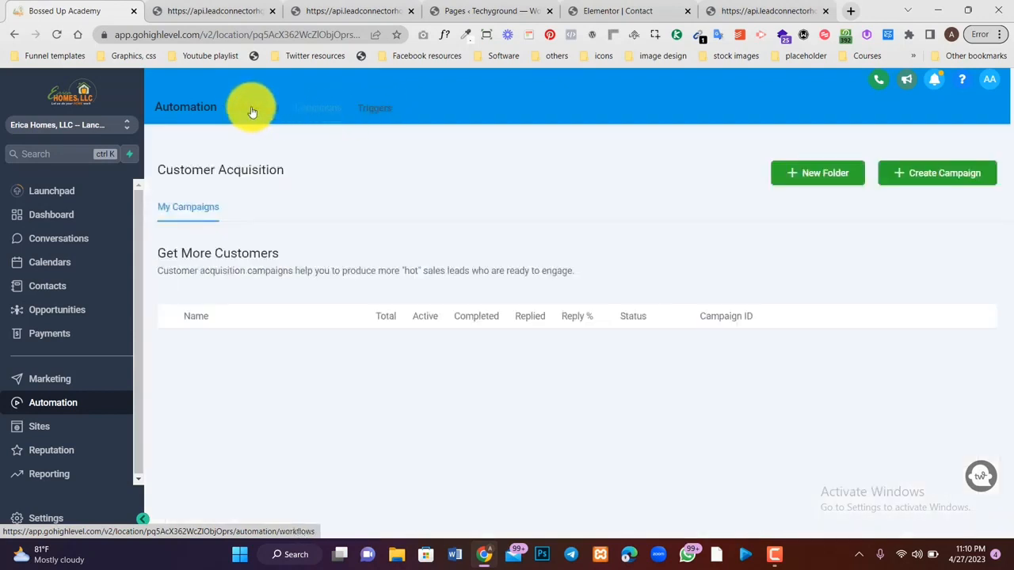
{"action": "left_click", "coordinate": [252, 112]}
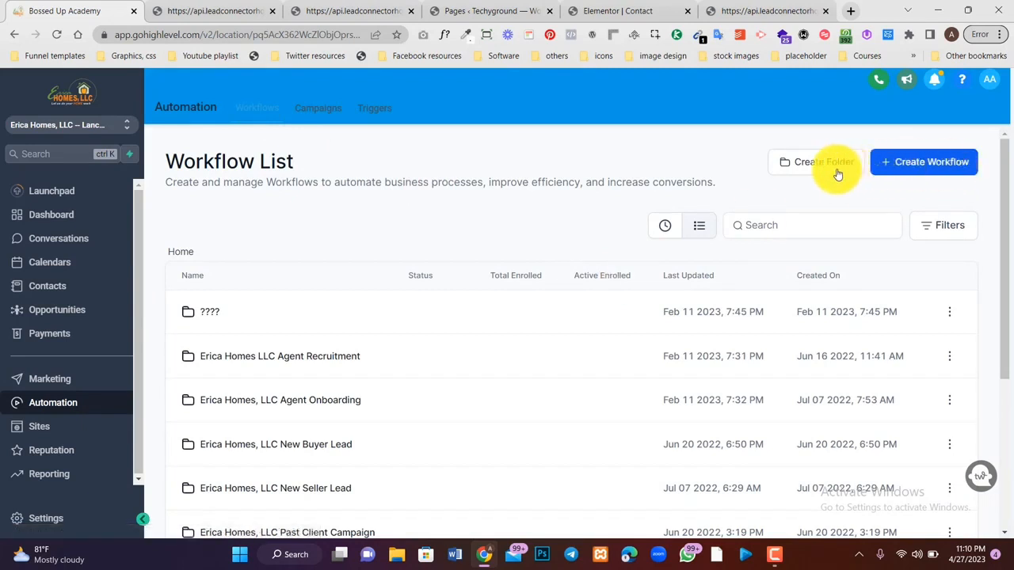
{"action": "left_click", "coordinate": [889, 172]}
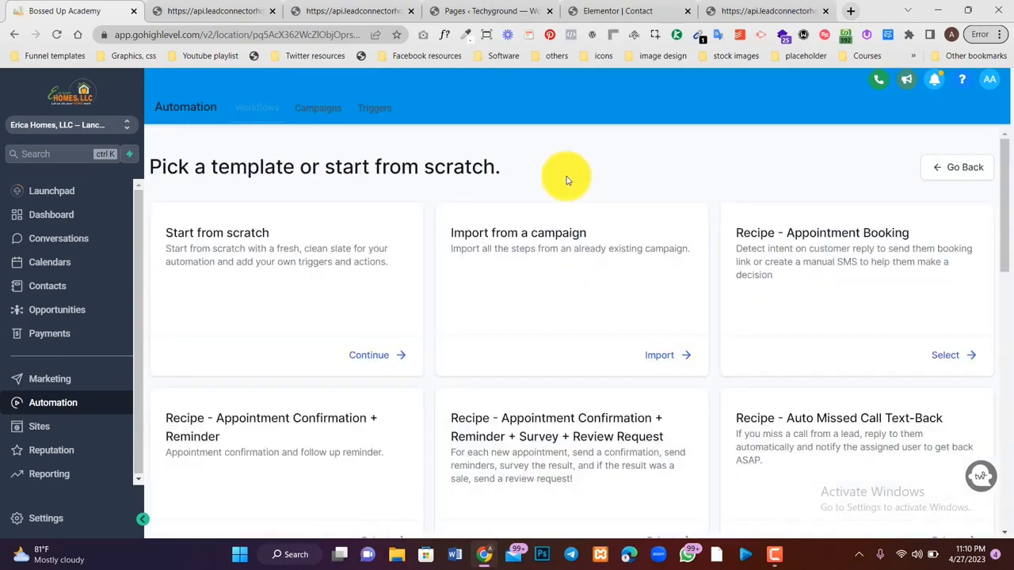
Look through the available workflow recipes and starting options, from the first entries to the end of the template list
{"action": "scroll", "coordinate": [464, 437], "scroll_direction": "down", "scroll_amount": 10}
{"action": "scroll", "coordinate": [465, 436], "scroll_direction": "up", "scroll_amount": 10}
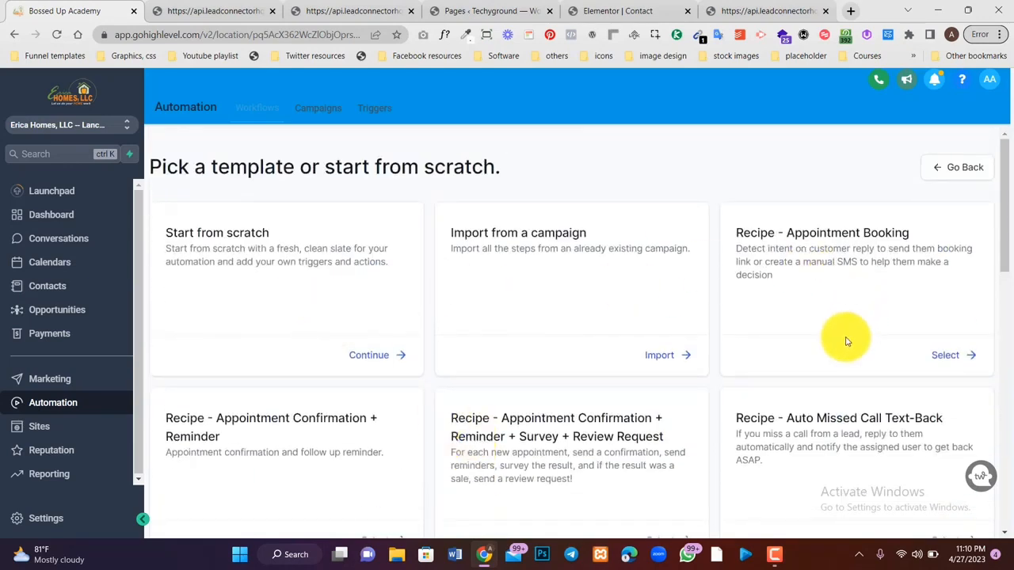
{"action": "scroll", "coordinate": [848, 341], "scroll_direction": "down", "scroll_amount": 2}
{"action": "scroll", "coordinate": [848, 341], "scroll_direction": "up", "scroll_amount": 2}
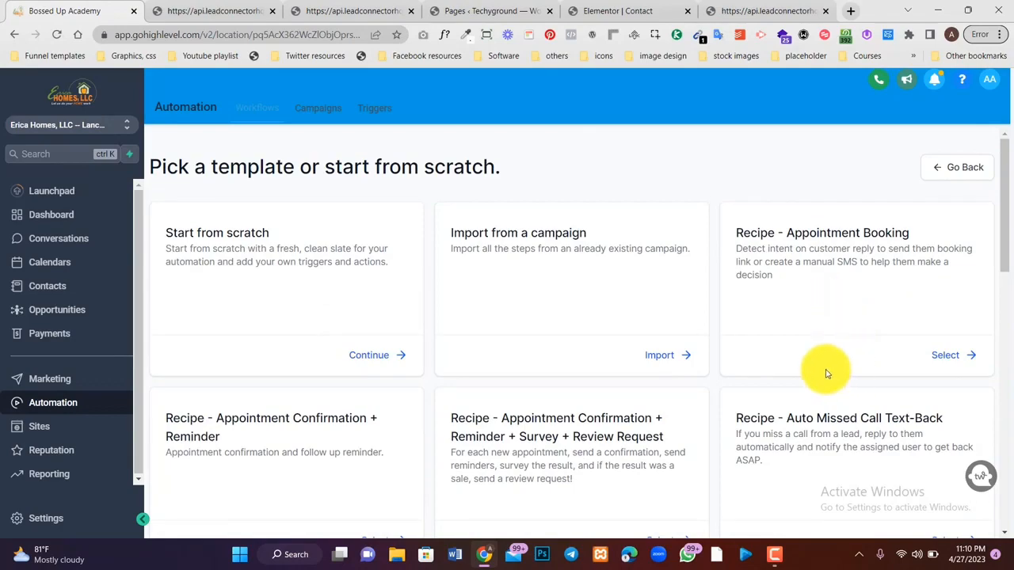
{"action": "scroll", "coordinate": [819, 369], "scroll_direction": "down", "scroll_amount": 2}
{"action": "scroll", "coordinate": [585, 411], "scroll_direction": "down", "scroll_amount": 10}
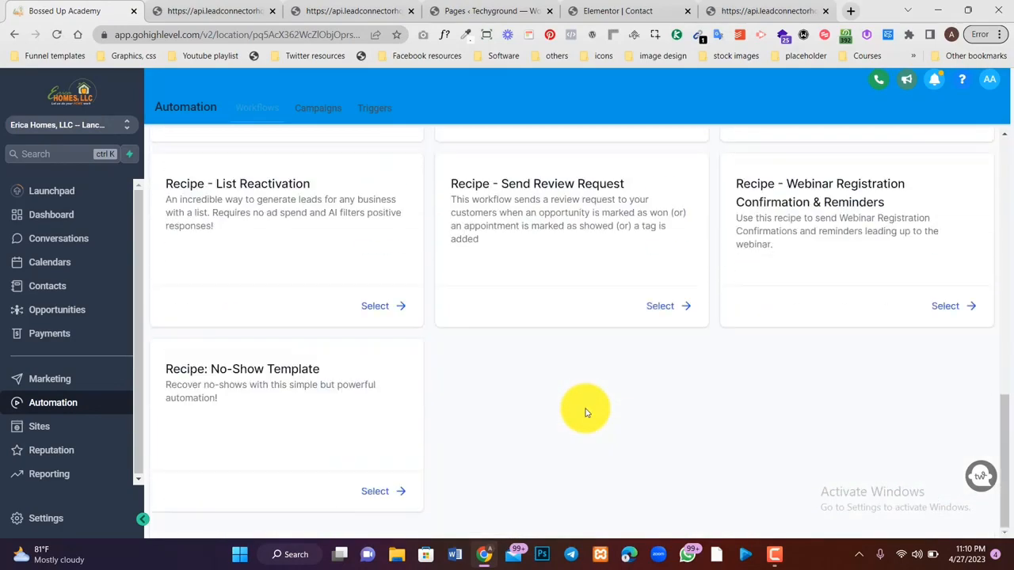
{"action": "scroll", "coordinate": [507, 313], "scroll_direction": "up", "scroll_amount": 10}
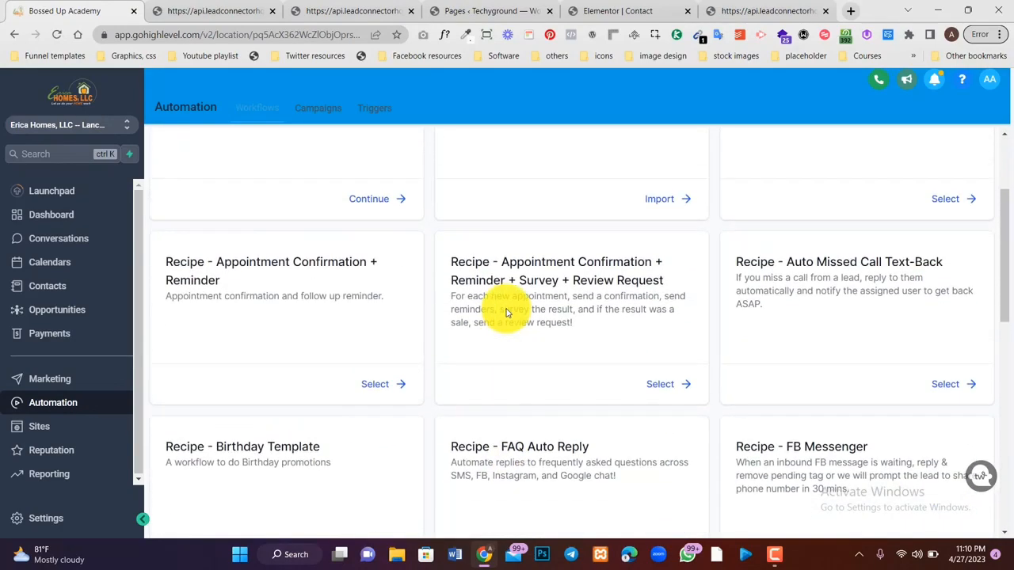
{"action": "scroll", "coordinate": [507, 313], "scroll_direction": "down", "scroll_amount": 10}
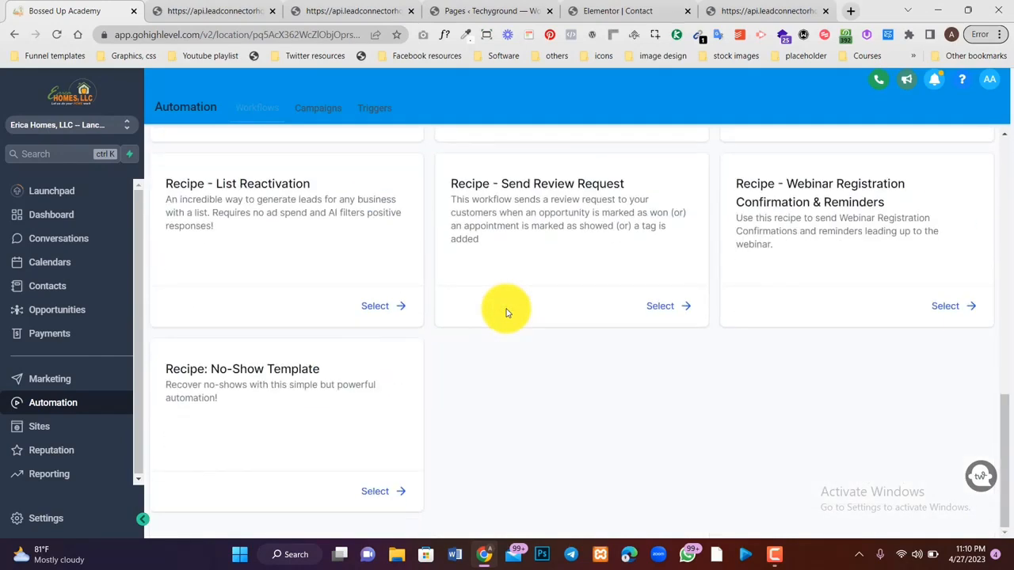
{"action": "scroll", "coordinate": [507, 313], "scroll_direction": "up", "scroll_amount": 10}
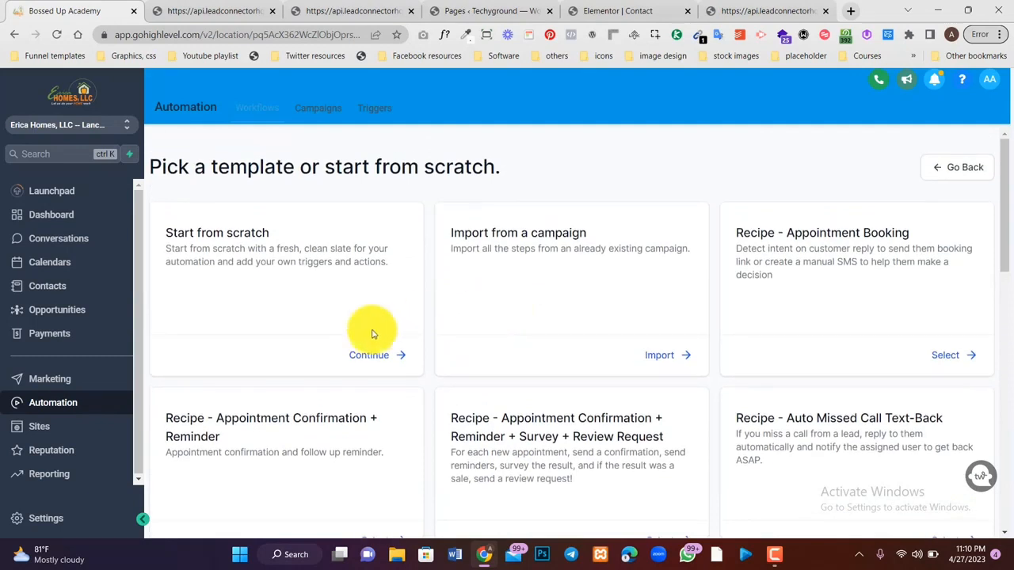
Start the workflow from scratch and rename it "Lead Follow-up"
{"action": "left_click", "coordinate": [369, 356]}
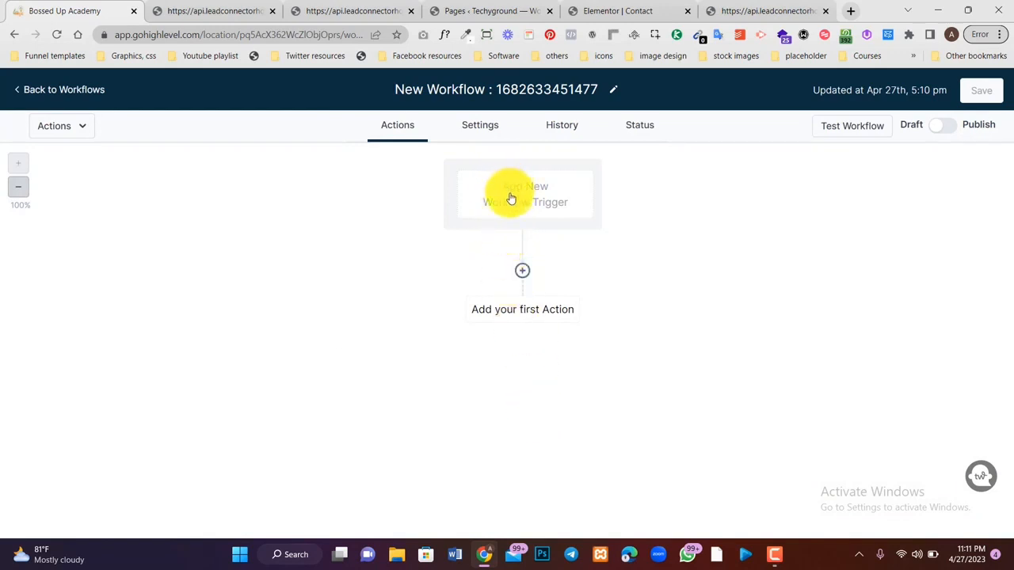
{"action": "left_click", "coordinate": [498, 89]}
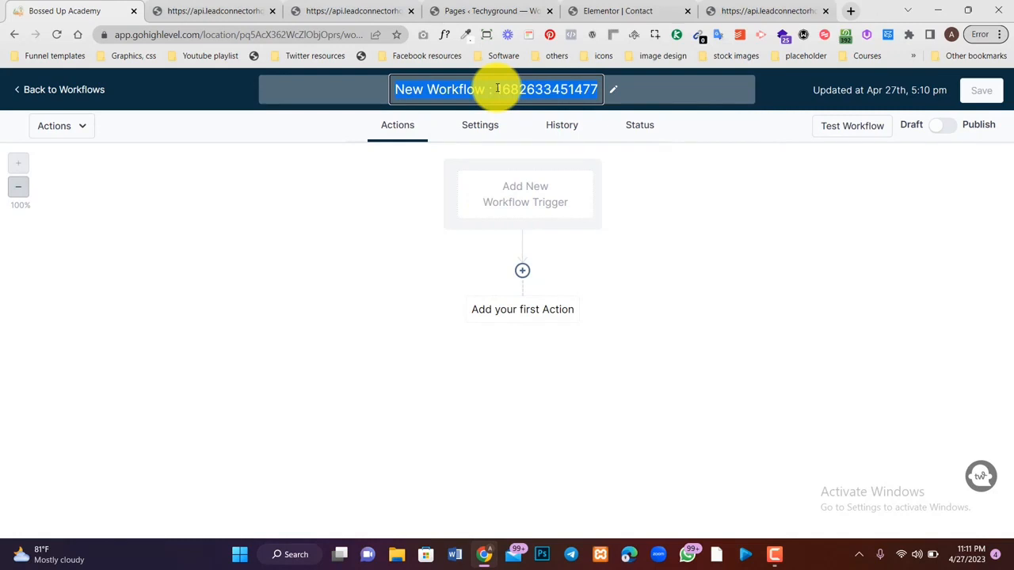
{"action": "key", "text": "BackSpace"}
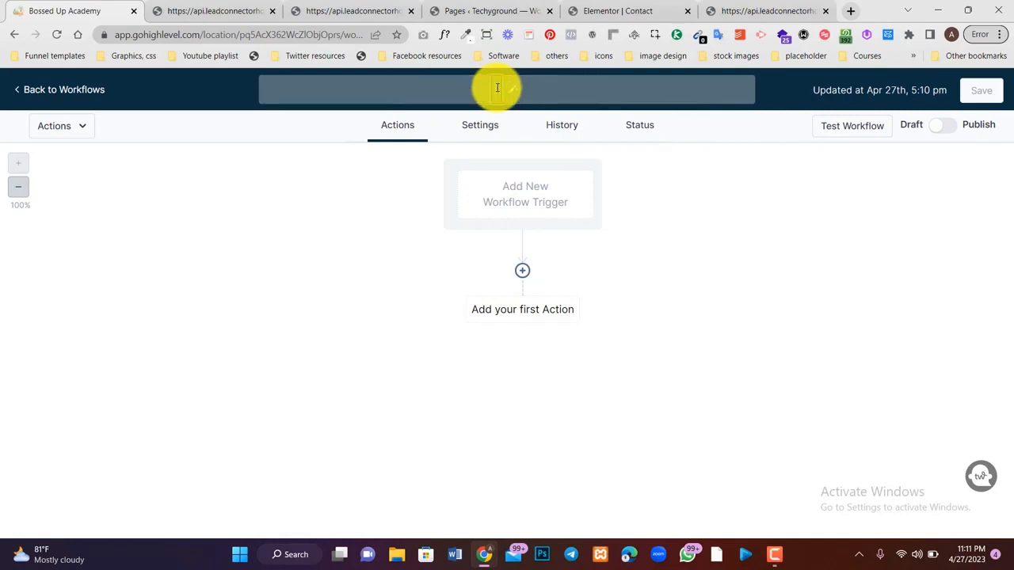
{"action": "type", "text": "Lead Followup"}
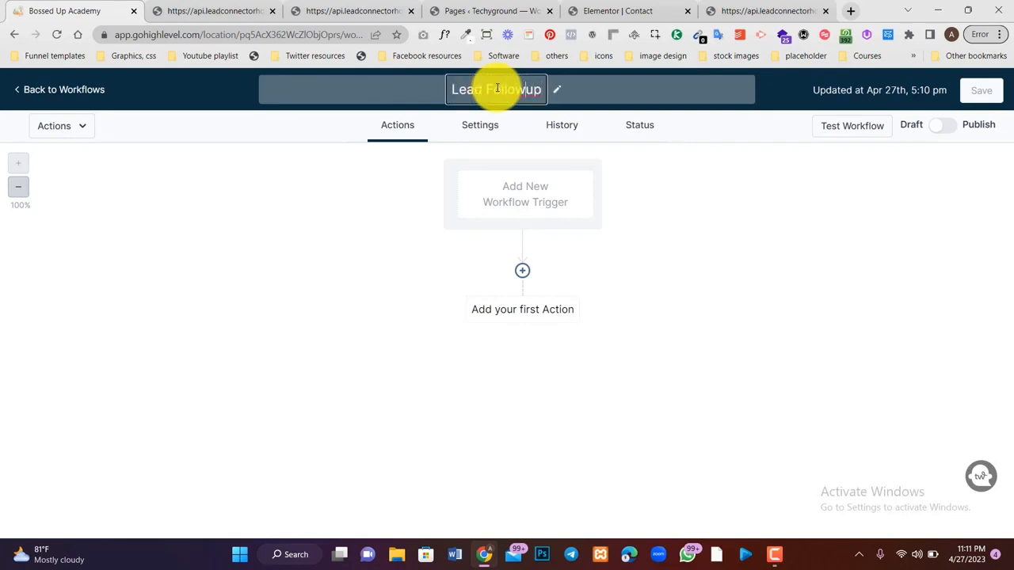
{"action": "type", "text": "-"}
{"action": "left_click", "coordinate": [632, 195]}
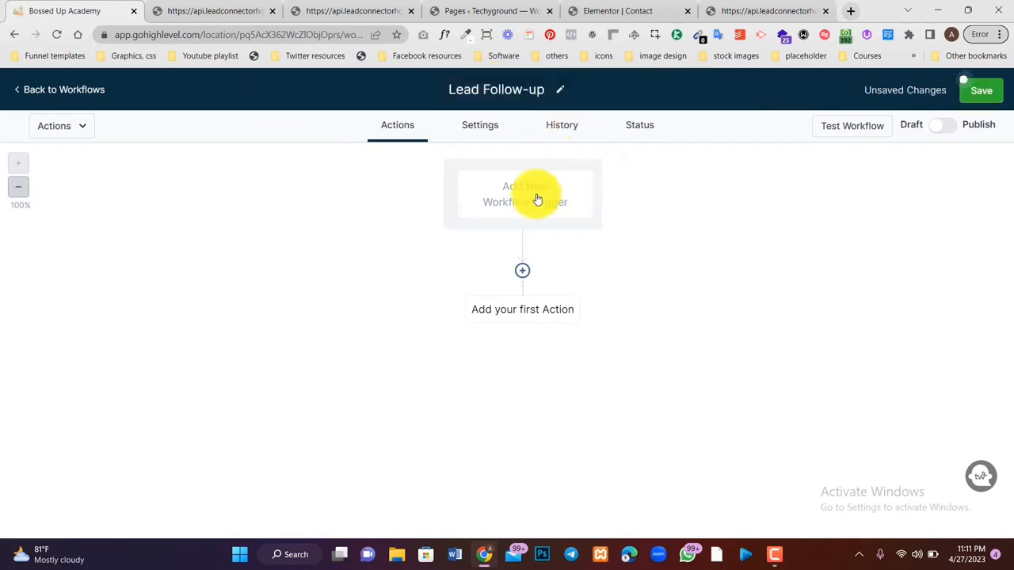
Add a new workflow trigger of the type Form Submitted
{"action": "left_click", "coordinate": [538, 199]}
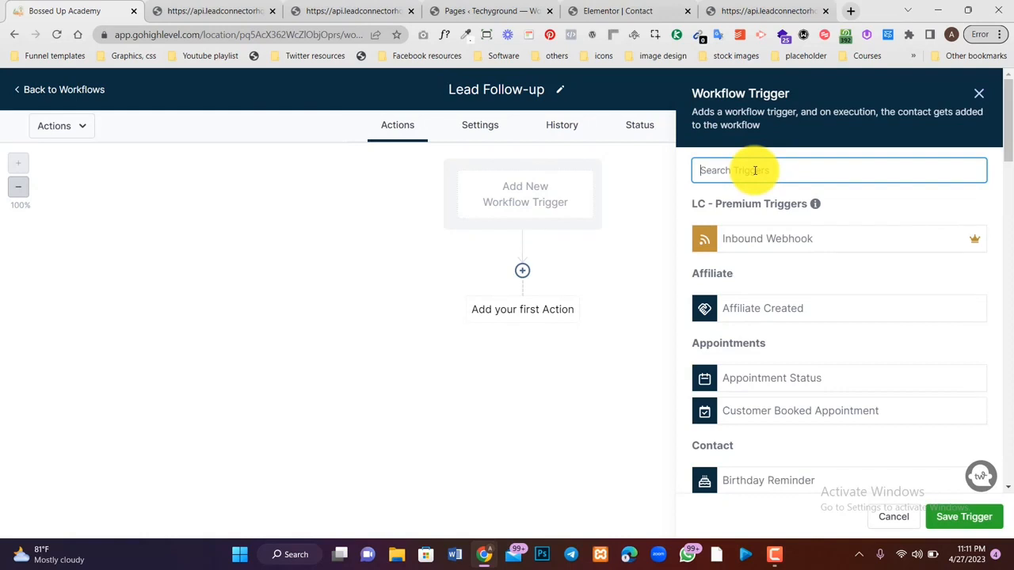
{"action": "type", "text": "for"}
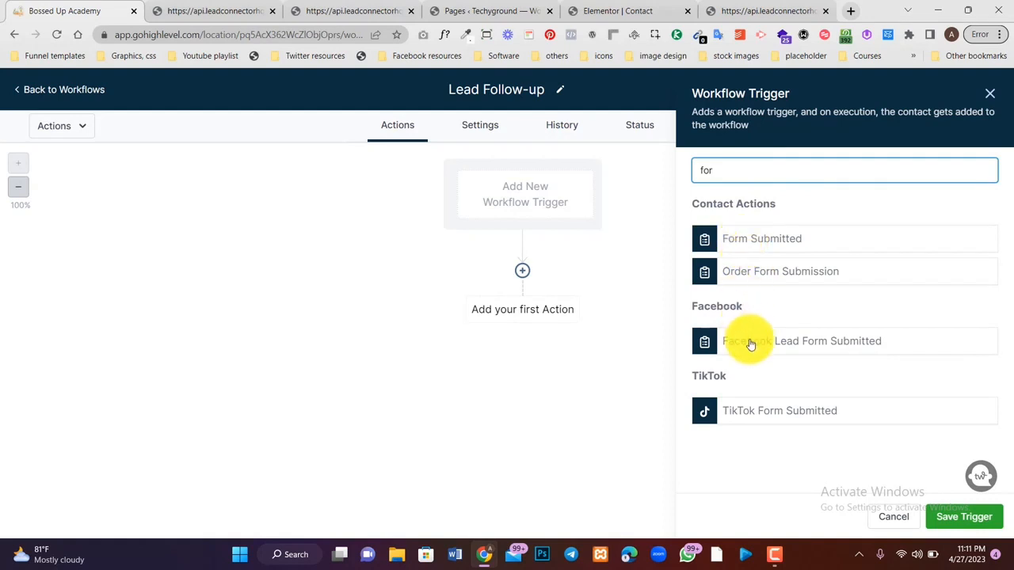
{"action": "left_click", "coordinate": [734, 237]}
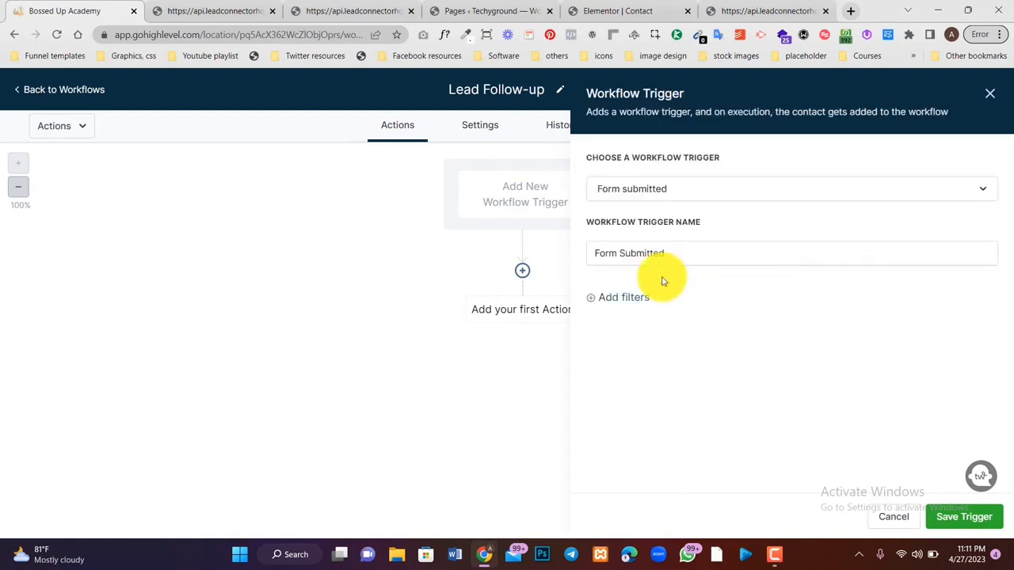
Add a "Form is" filter to the Form Submitted trigger and look through the forms it can use
{"action": "left_click", "coordinate": [624, 298]}
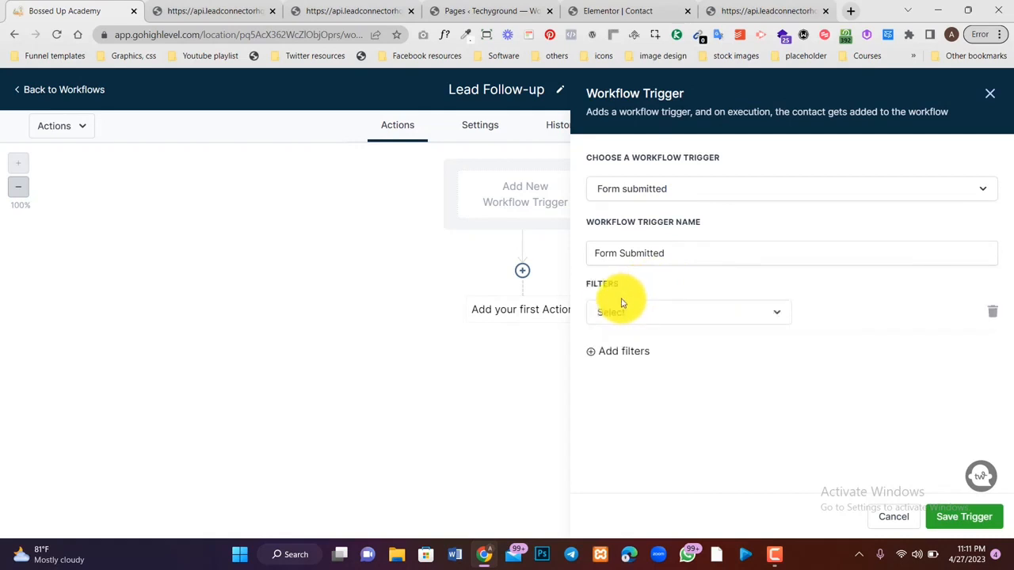
{"action": "left_click", "coordinate": [618, 314]}
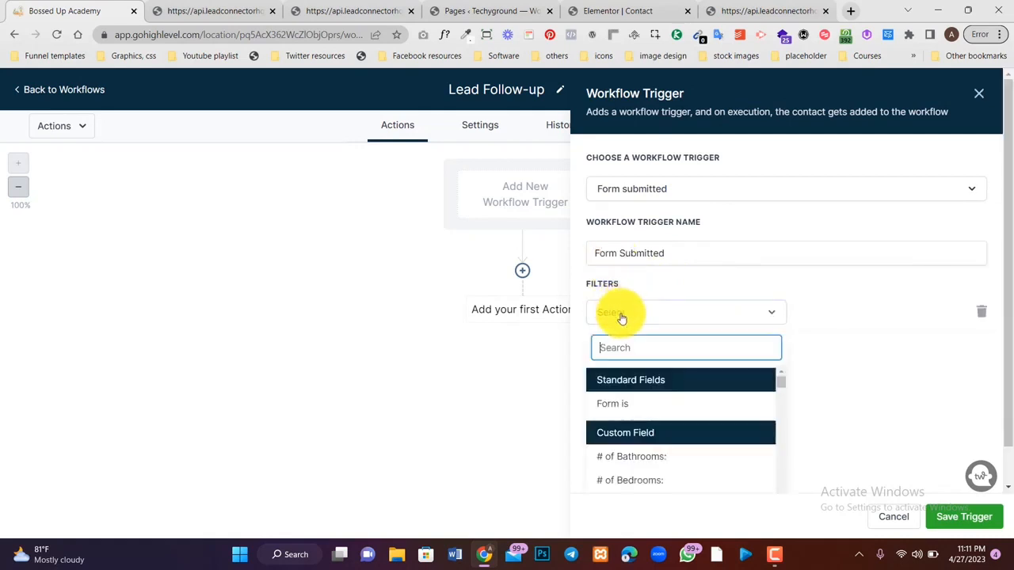
{"action": "left_click", "coordinate": [640, 405]}
{"action": "left_click", "coordinate": [833, 312]}
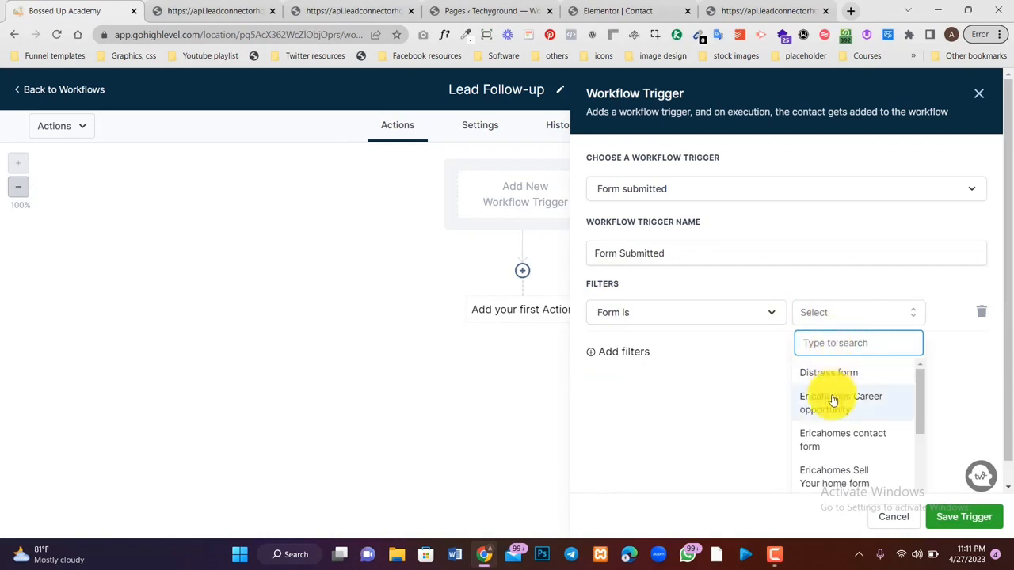
{"action": "scroll", "coordinate": [831, 398], "scroll_direction": "down", "scroll_amount": 5}
{"action": "scroll", "coordinate": [830, 397], "scroll_direction": "up", "scroll_amount": 5}
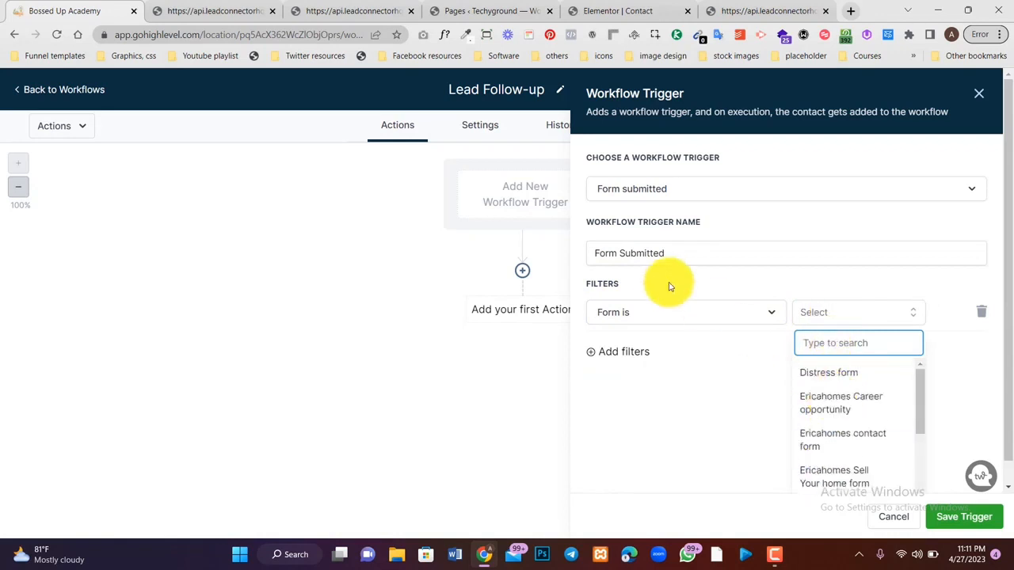
Change the workflow trigger to Facebook lead form submitted, add a filter and look through its available fields
{"action": "left_click", "coordinate": [832, 199]}
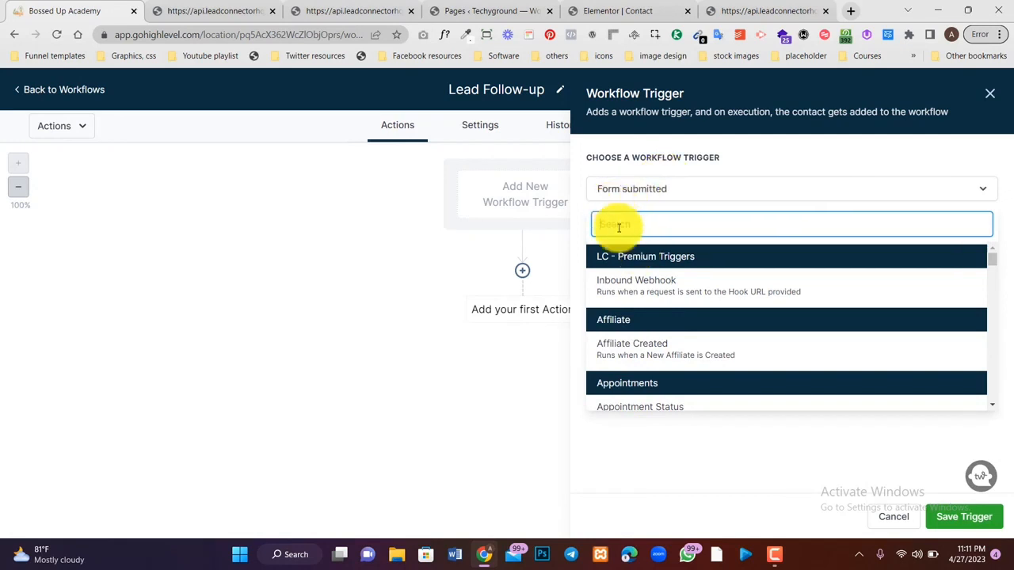
{"action": "type", "text": "fac"}
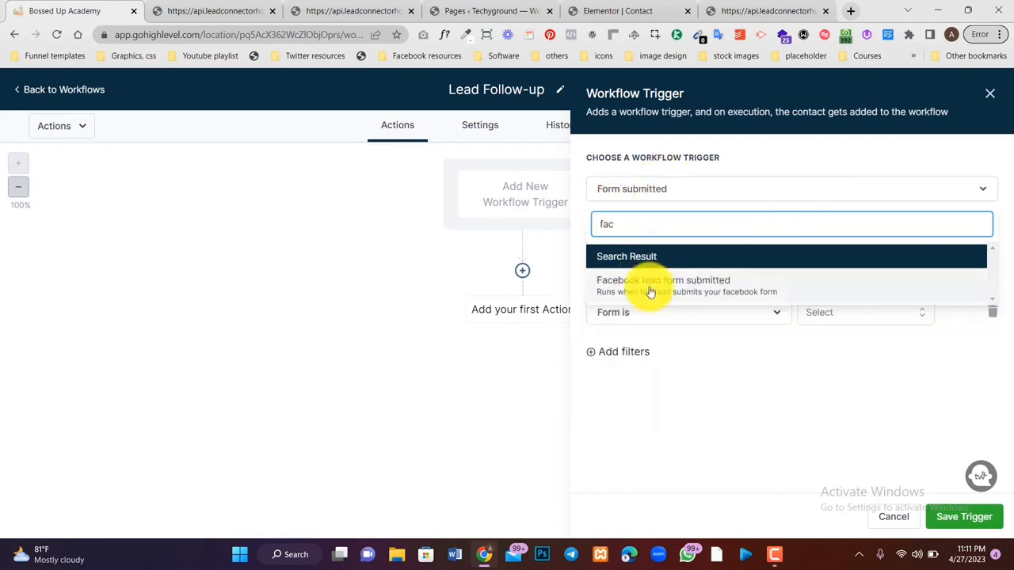
{"action": "left_click", "coordinate": [648, 283]}
{"action": "left_click", "coordinate": [650, 255]}
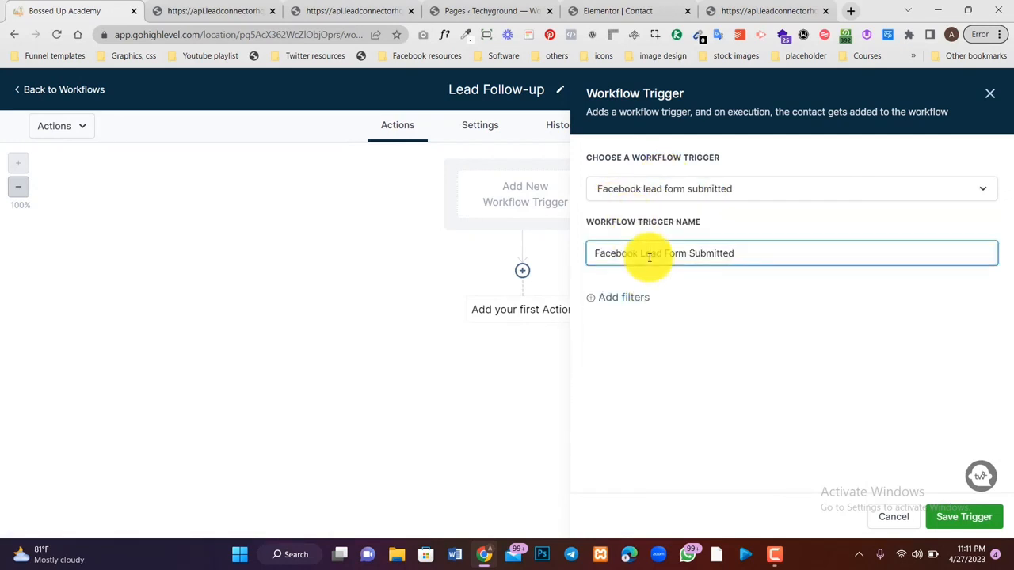
{"action": "left_click", "coordinate": [606, 297]}
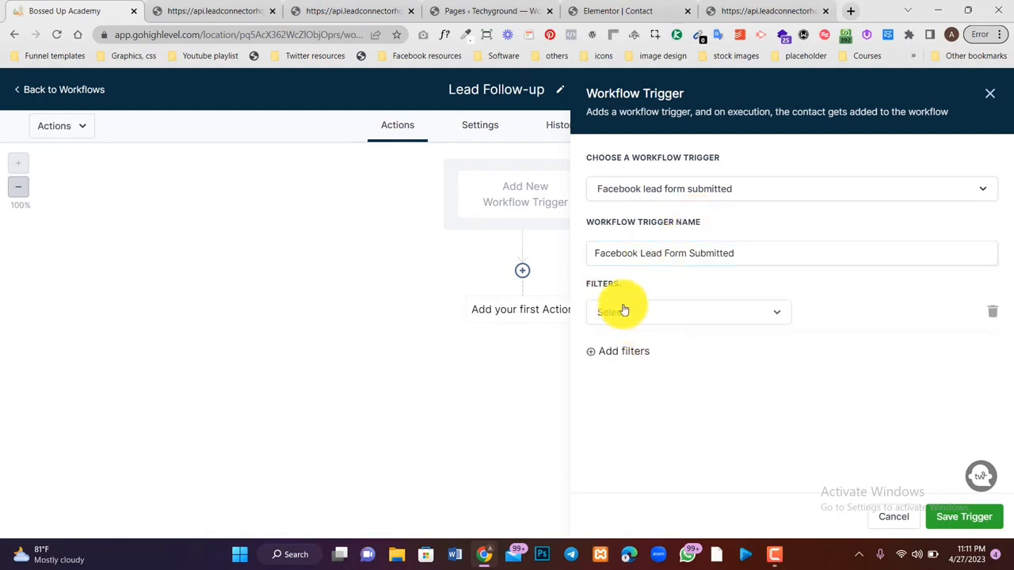
{"action": "left_click", "coordinate": [623, 310]}
{"action": "scroll", "coordinate": [629, 440], "scroll_direction": "down", "scroll_amount": 3}
{"action": "scroll", "coordinate": [629, 444], "scroll_direction": "up", "scroll_amount": 3}
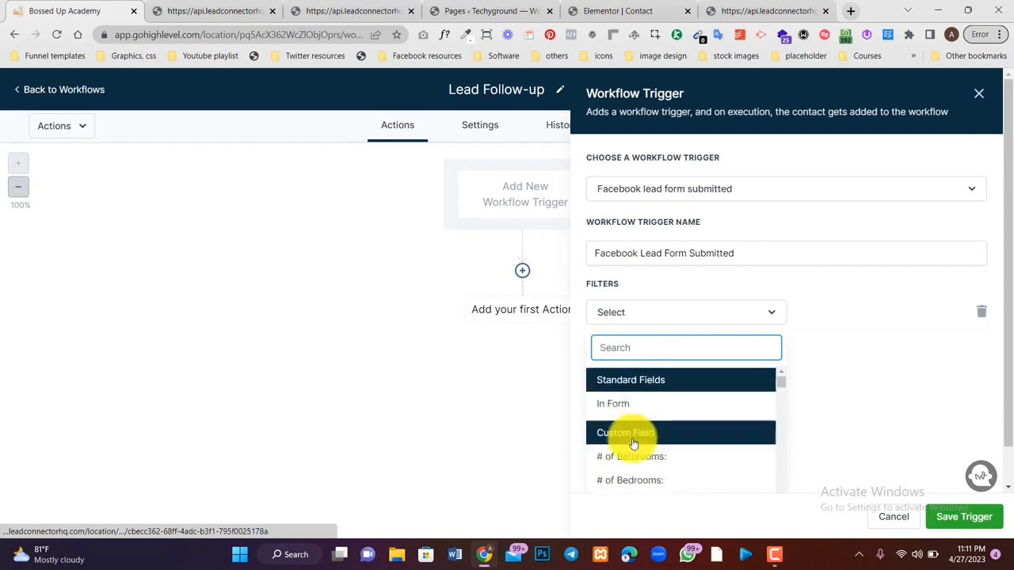
Search the trigger types for "lead" and for contact triggers, and change the workflow trigger to Contact Created
{"action": "left_click", "coordinate": [968, 191]}
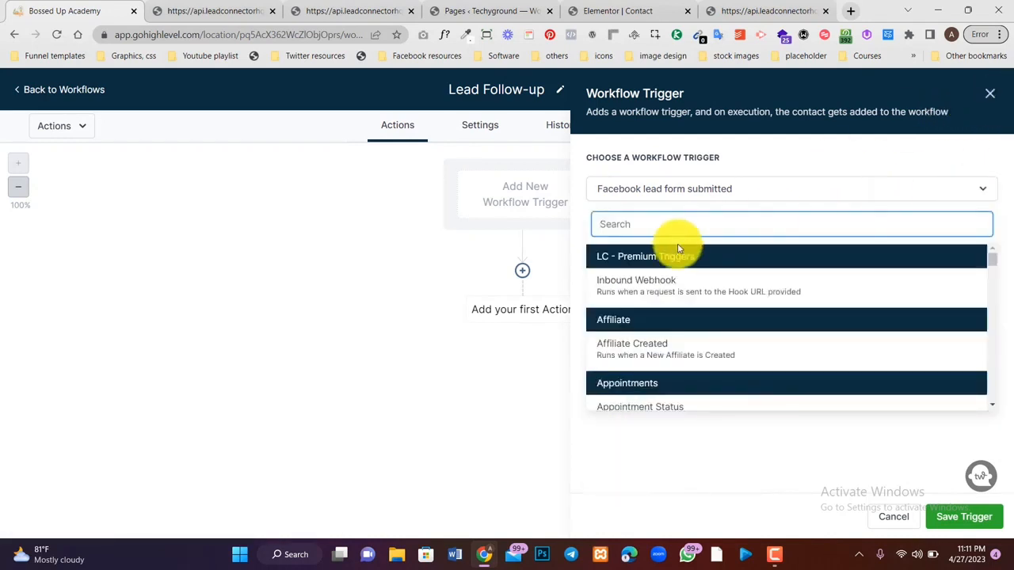
{"action": "type", "text": "lead"}
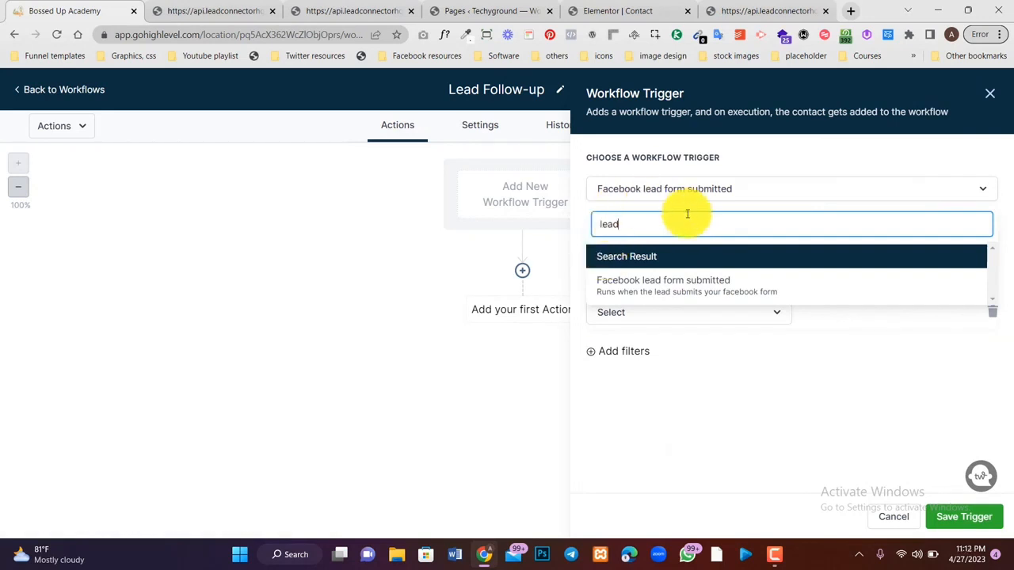
{"action": "left_click", "coordinate": [662, 199]}
{"action": "left_click", "coordinate": [662, 199]}
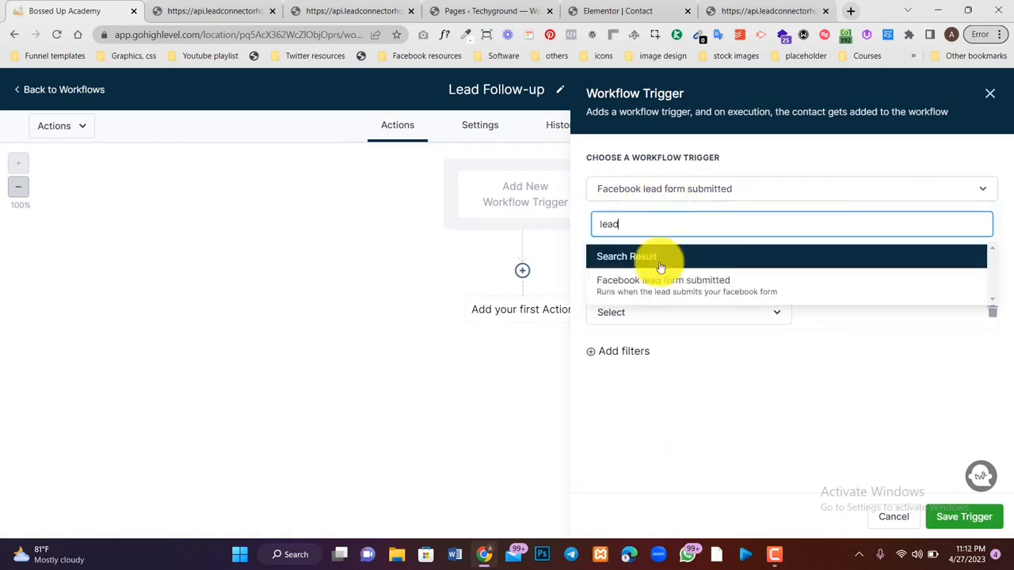
{"action": "key", "text": "BackSpace"}
{"action": "key", "text": "BackSpace"}
{"action": "key", "text": "BackSpace"}
{"action": "key", "text": "BackSpace"}
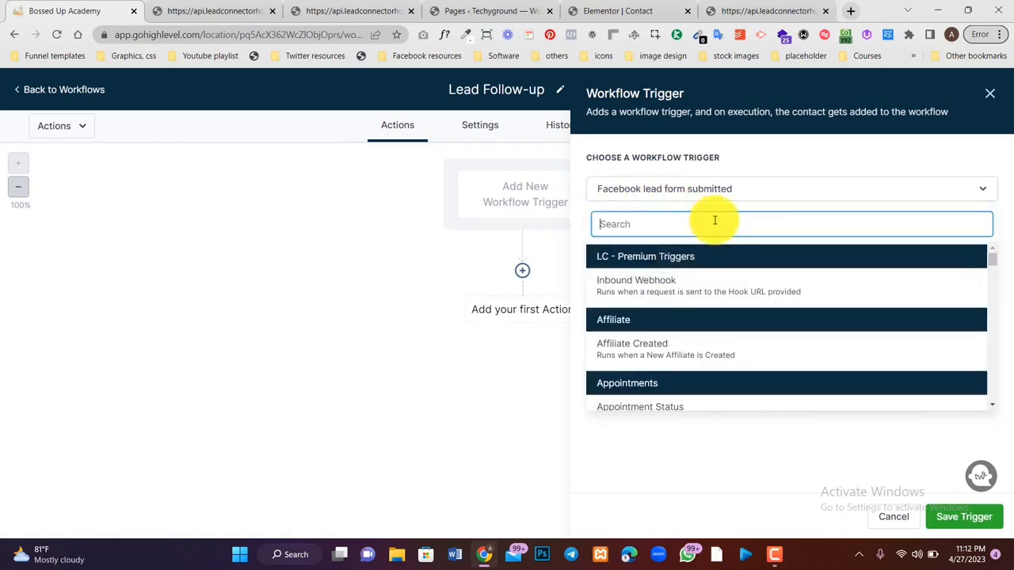
{"action": "type", "text": "con"}
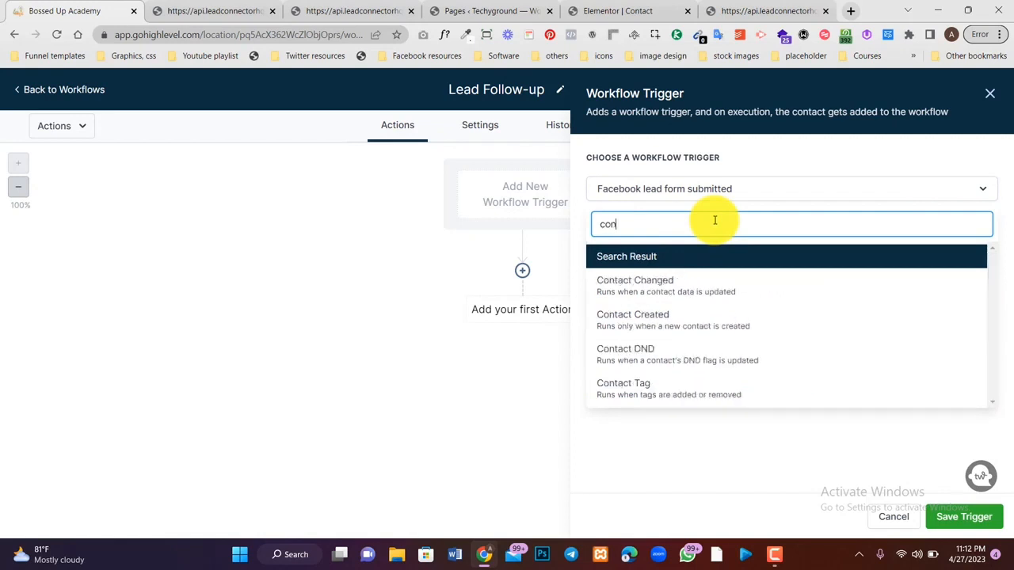
{"action": "left_click", "coordinate": [648, 324]}
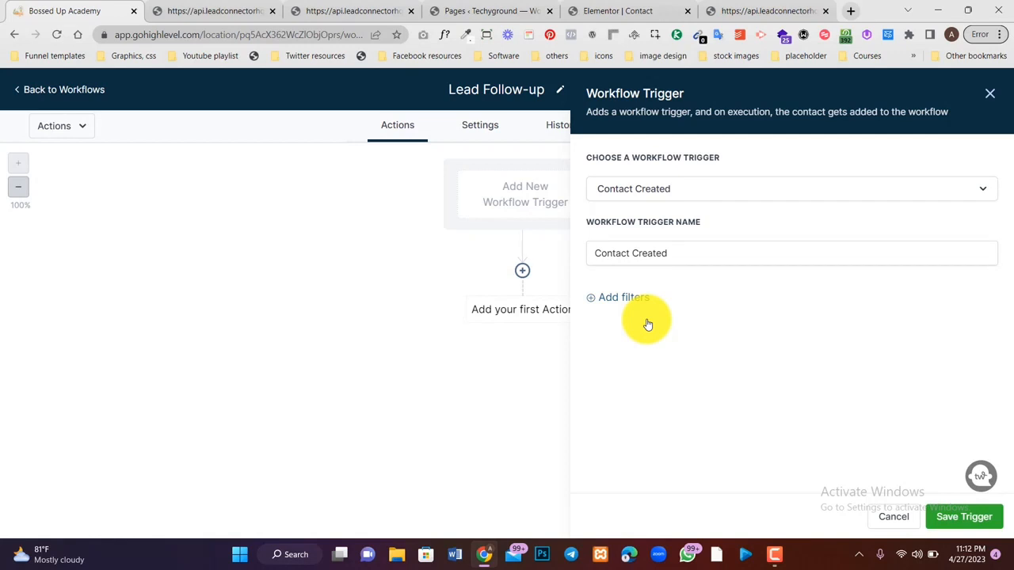
Add a filter to the Contact Created trigger to view its available fields, and delete that filter
{"action": "left_click", "coordinate": [626, 297]}
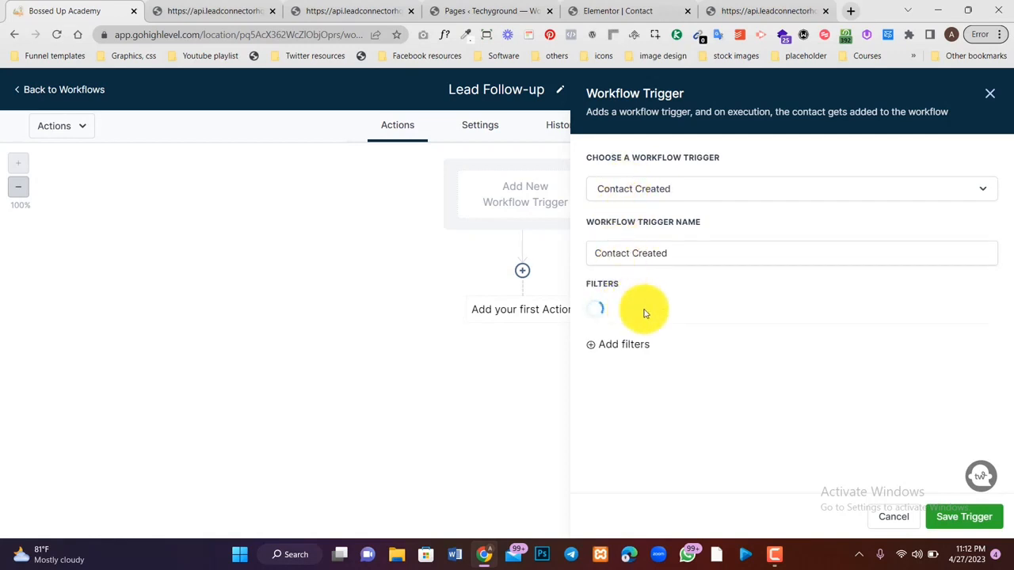
{"action": "left_click", "coordinate": [652, 314]}
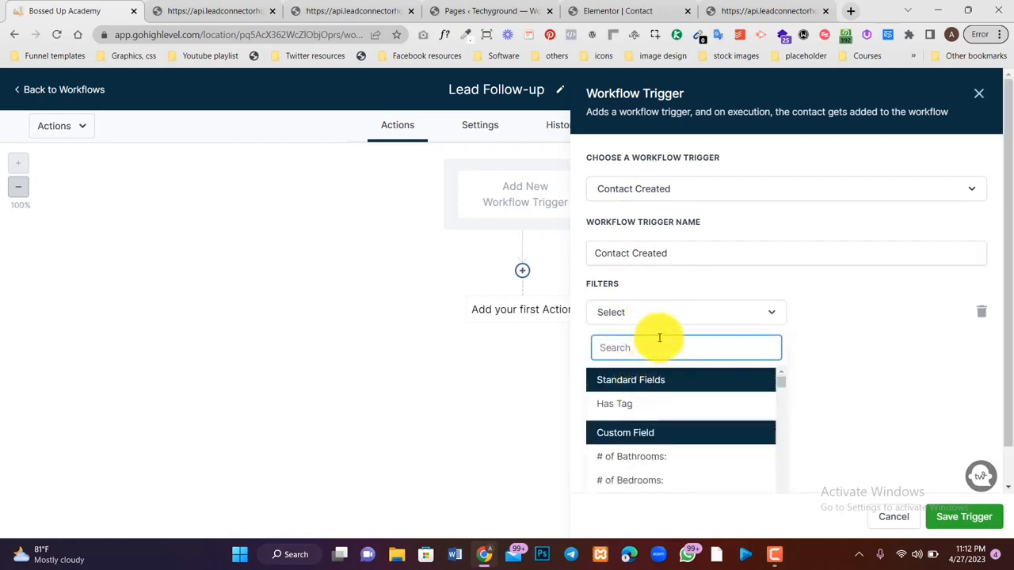
{"action": "left_click", "coordinate": [980, 311]}
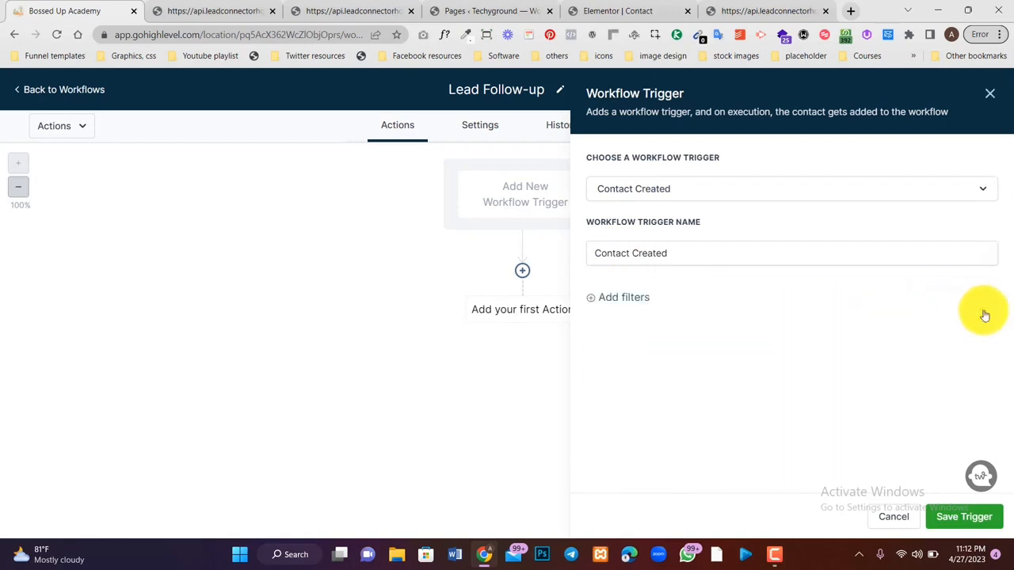
Save the Contact Created trigger and look through the trigger types available for an additional workflow trigger
{"action": "left_click", "coordinate": [946, 517]}
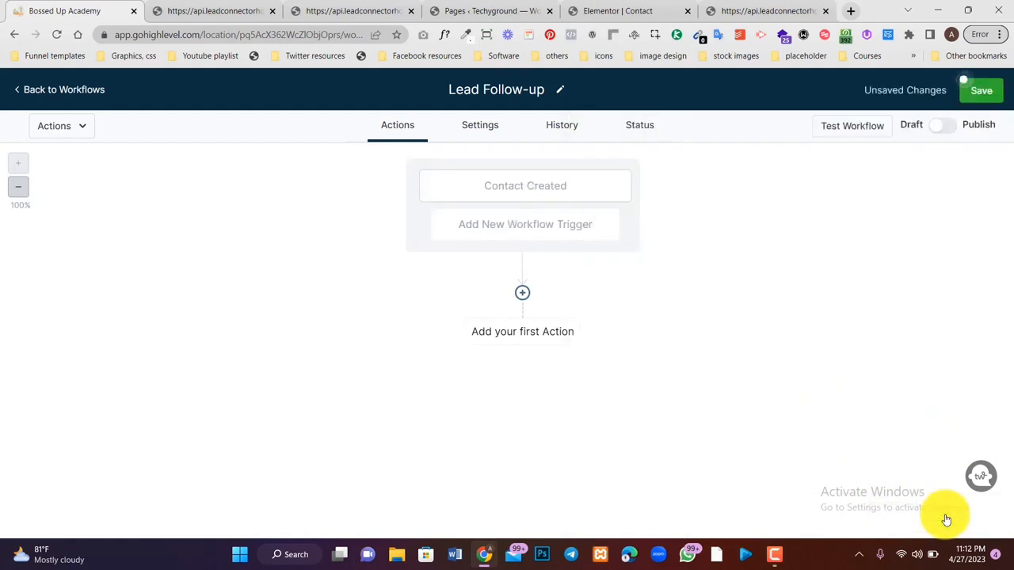
{"action": "left_click", "coordinate": [584, 231]}
{"action": "scroll", "coordinate": [804, 418], "scroll_direction": "down", "scroll_amount": 2}
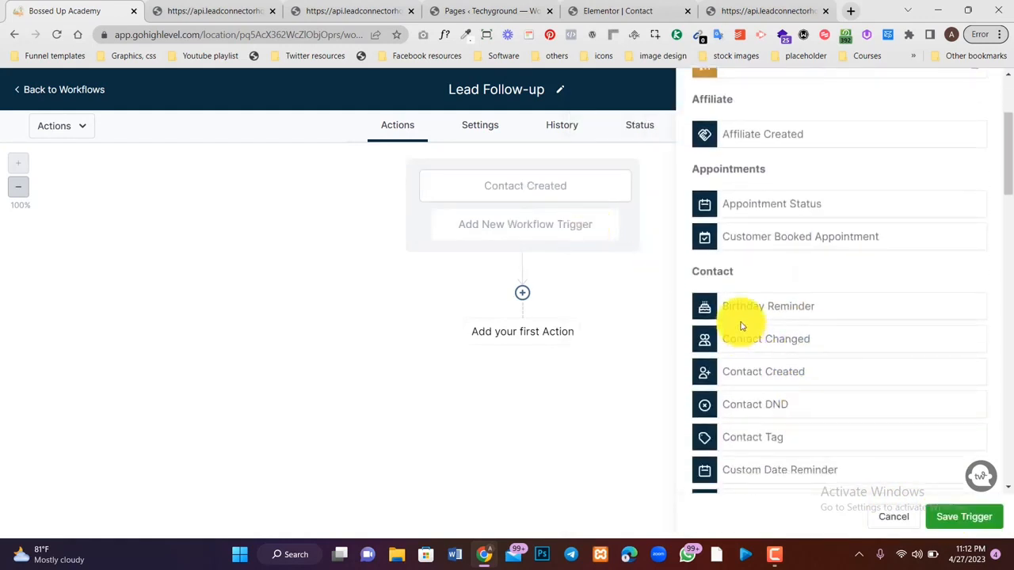
{"action": "scroll", "coordinate": [745, 387], "scroll_direction": "down", "scroll_amount": 2}
{"action": "scroll", "coordinate": [745, 384], "scroll_direction": "down", "scroll_amount": 2}
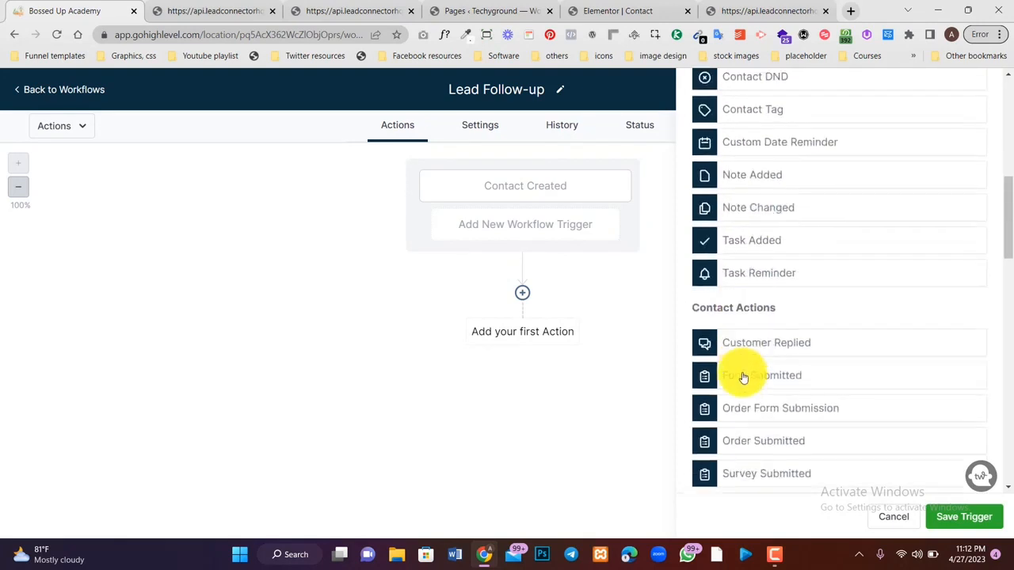
{"action": "scroll", "coordinate": [744, 378], "scroll_direction": "down", "scroll_amount": 1}
{"action": "scroll", "coordinate": [747, 431], "scroll_direction": "down", "scroll_amount": 6}
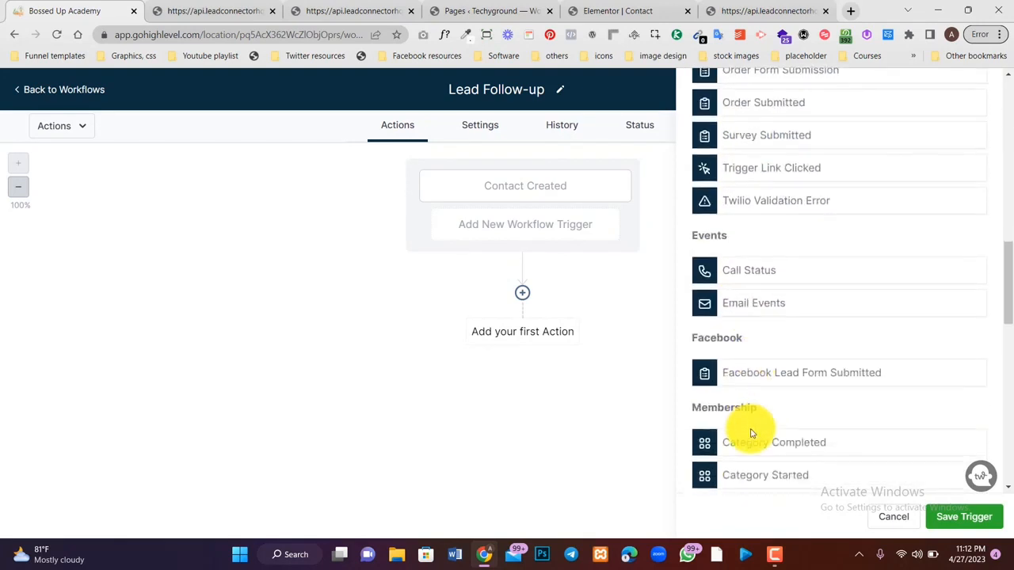
{"action": "scroll", "coordinate": [752, 433], "scroll_direction": "down", "scroll_amount": 6}
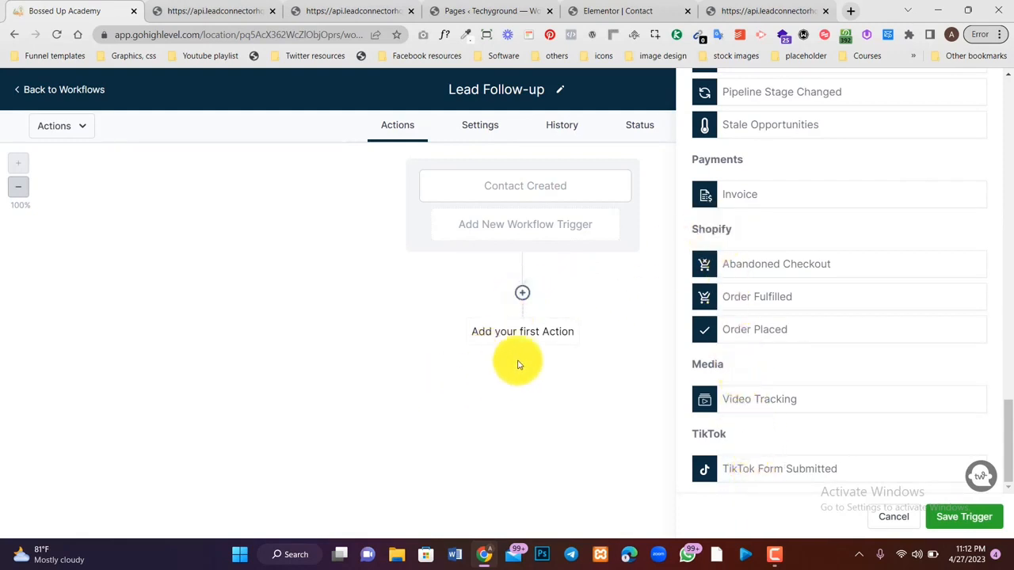
{"action": "left_click", "coordinate": [894, 517]}
Search the actions for "wait" and add a Wait action below the Contact Created trigger
{"action": "left_click", "coordinate": [525, 291]}
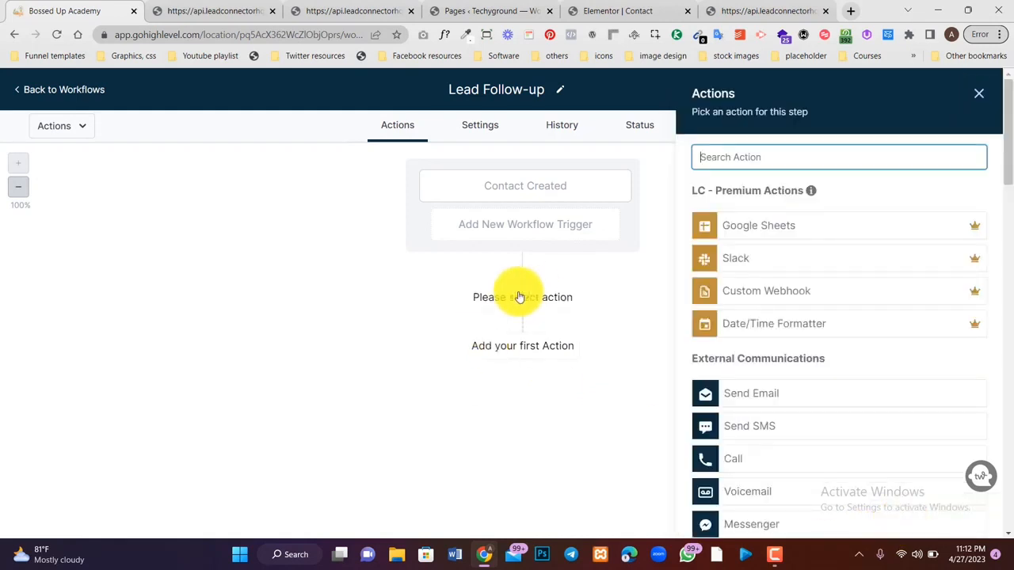
{"action": "left_click", "coordinate": [721, 162]}
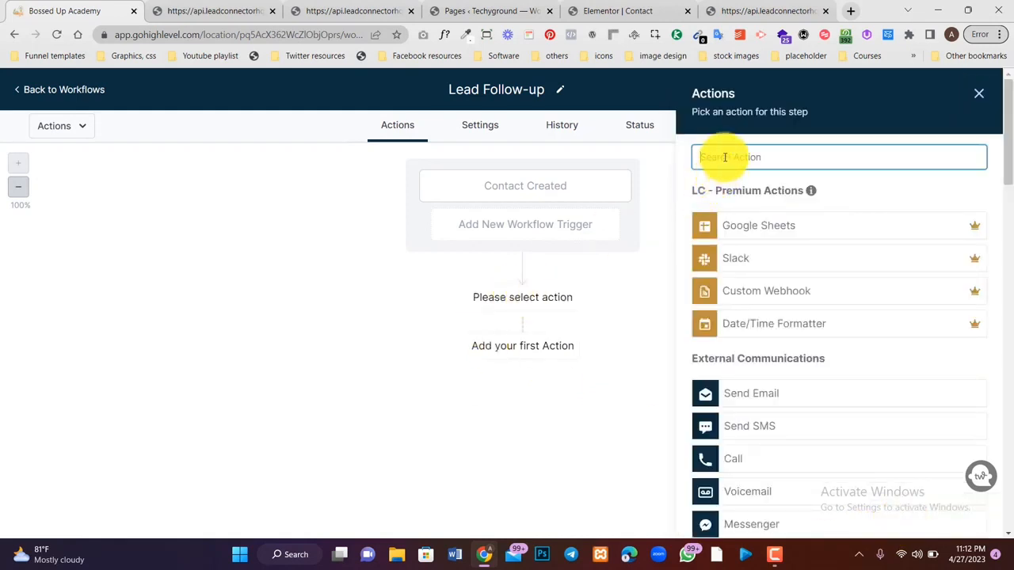
{"action": "type", "text": "wait"}
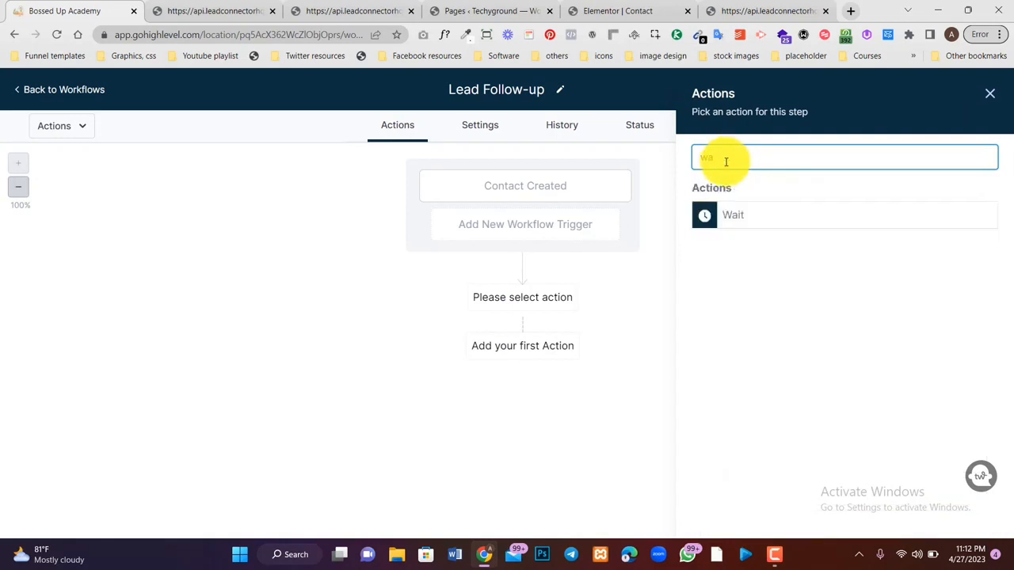
{"action": "left_click", "coordinate": [741, 219]}
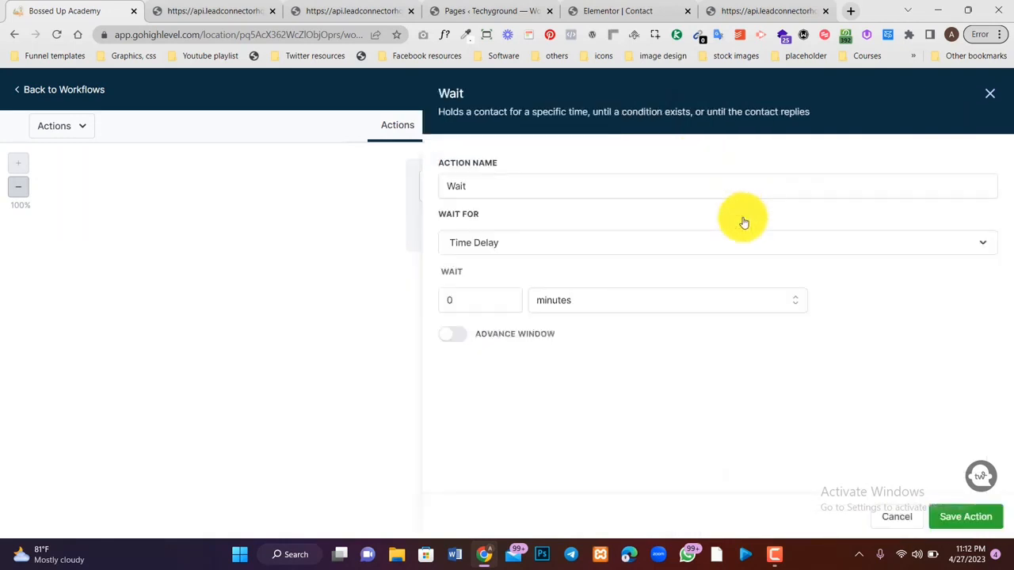
Set the Wait action's time delay to 3 hours and name the action "Wait for 3 hours"
{"action": "left_click", "coordinate": [440, 298]}
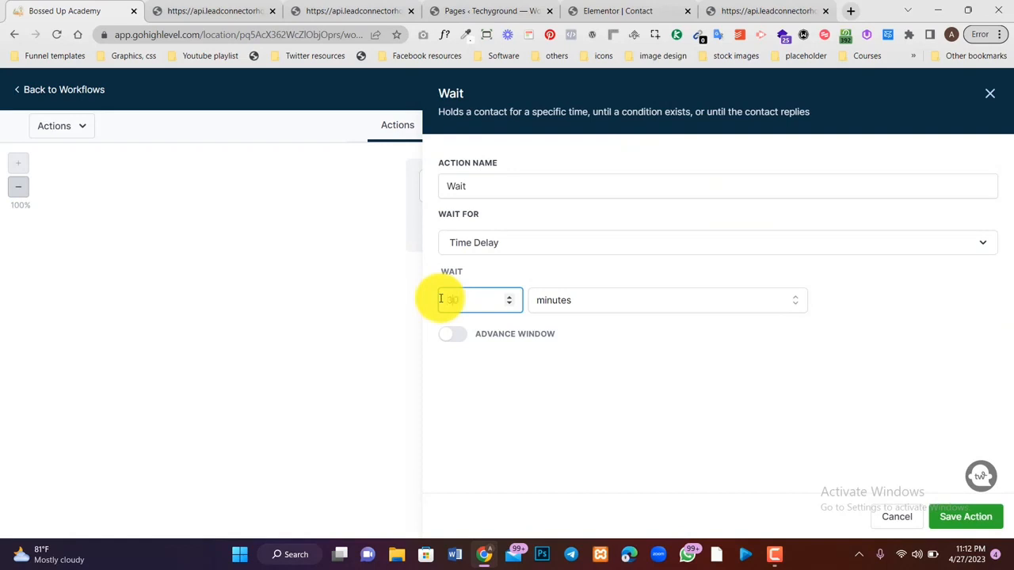
{"action": "type", "text": "3"}
{"action": "left_click", "coordinate": [590, 303]}
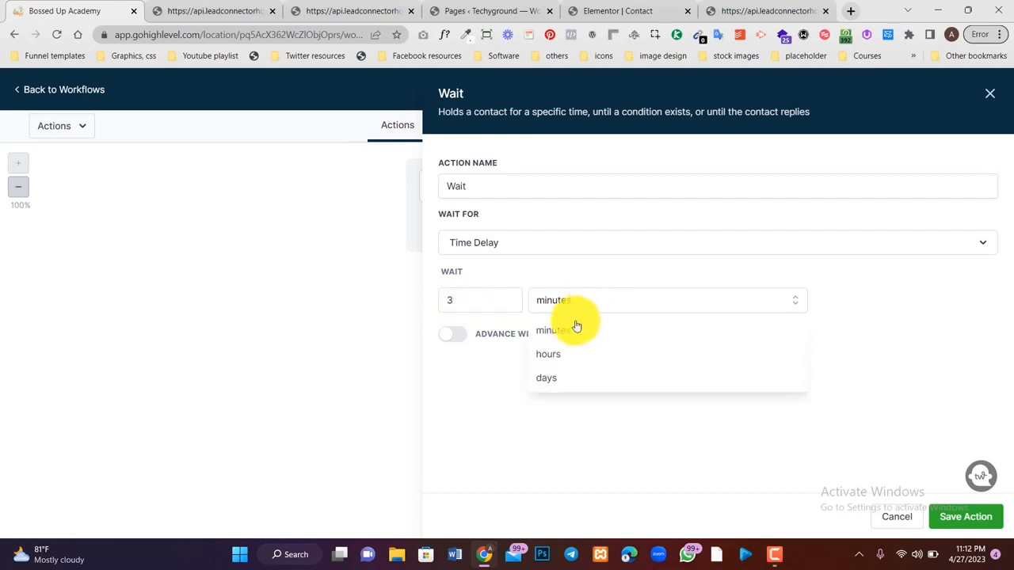
{"action": "left_click", "coordinate": [567, 355]}
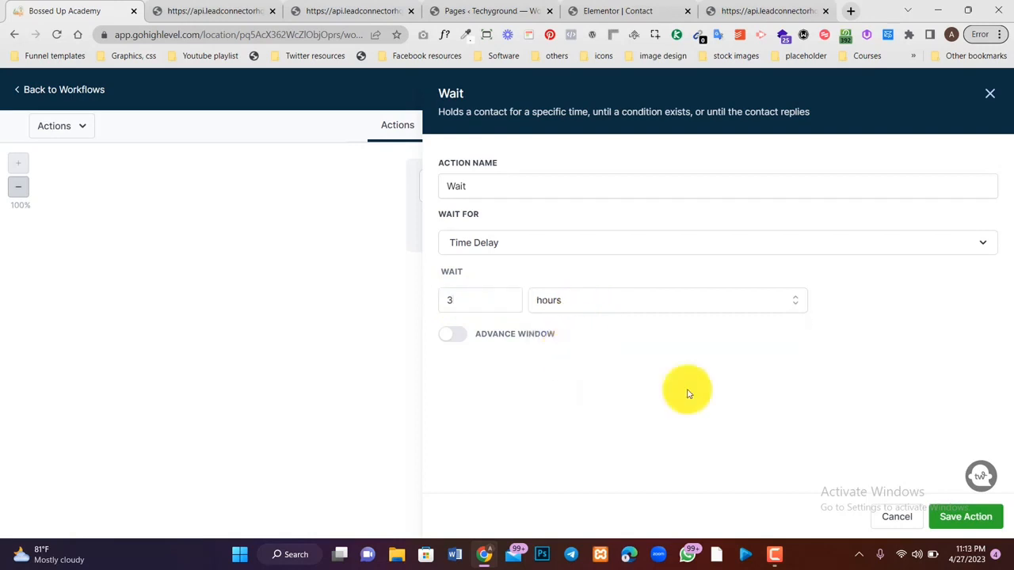
{"action": "left_click", "coordinate": [607, 185]}
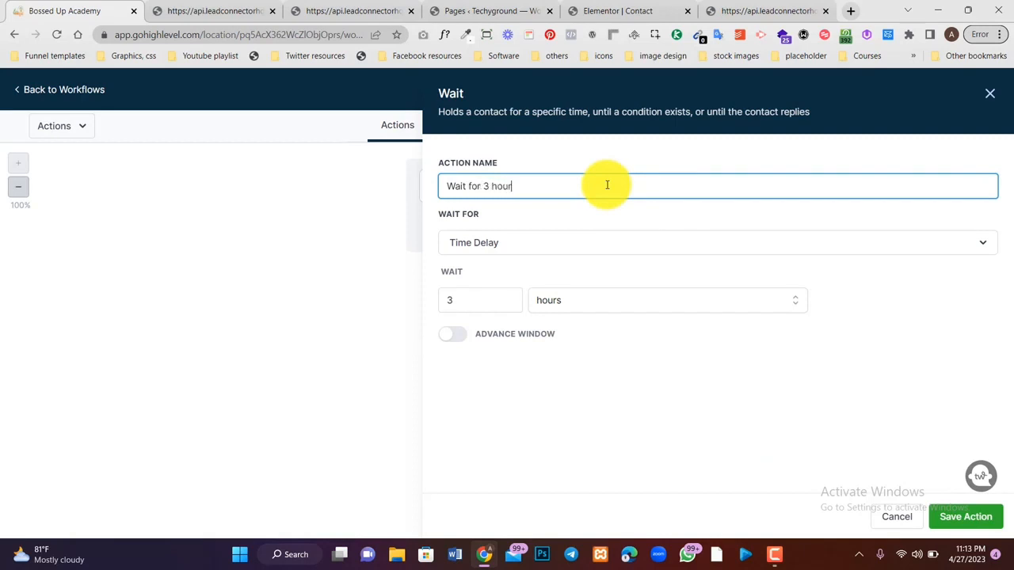
{"action": "left_click", "coordinate": [966, 516]}
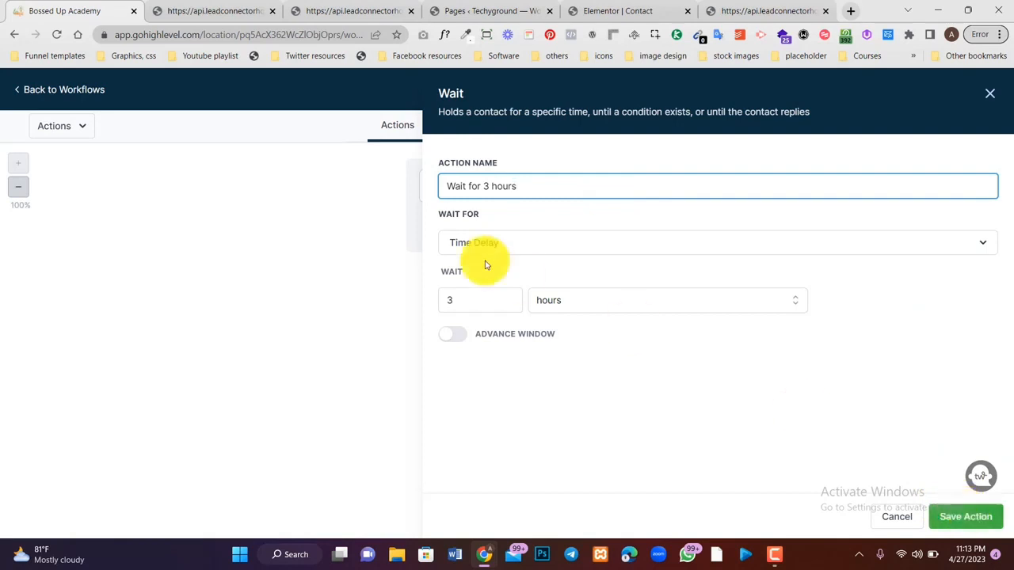
Enable the advance window for the wait, keeping its default days and hours, and save the action
{"action": "left_click", "coordinate": [450, 340]}
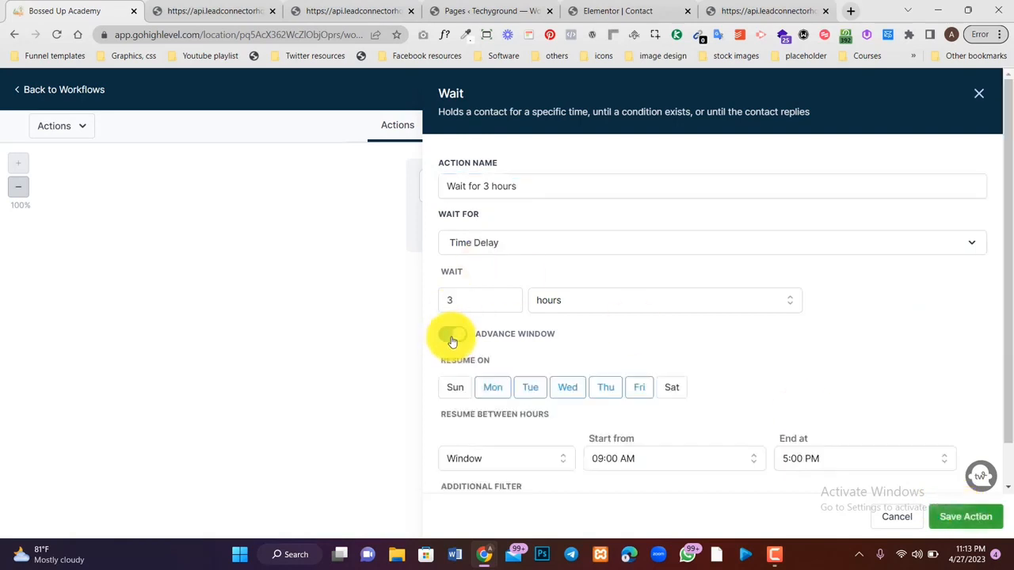
{"action": "scroll", "coordinate": [673, 400], "scroll_direction": "down", "scroll_amount": 1}
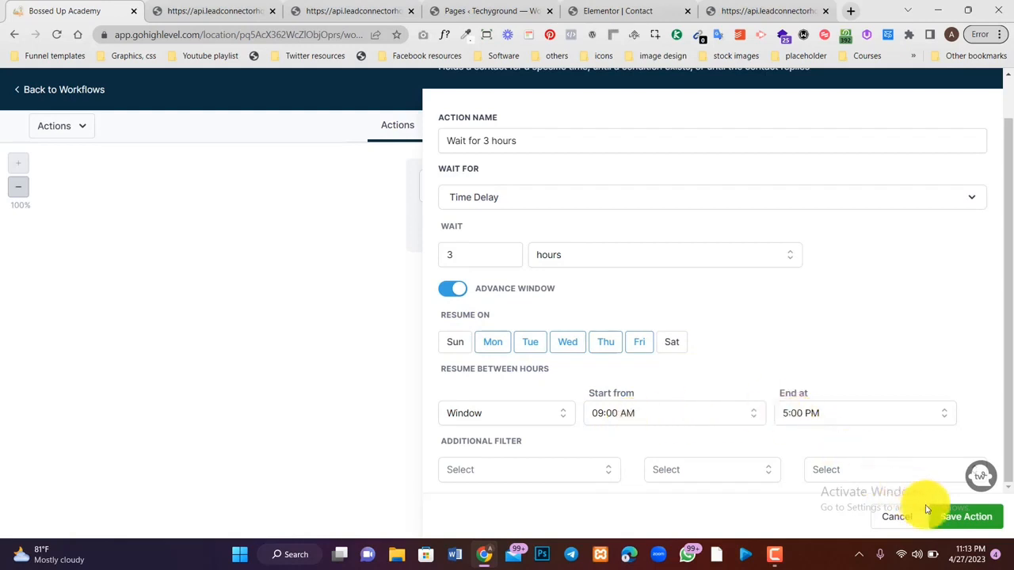
{"action": "left_click", "coordinate": [962, 516]}
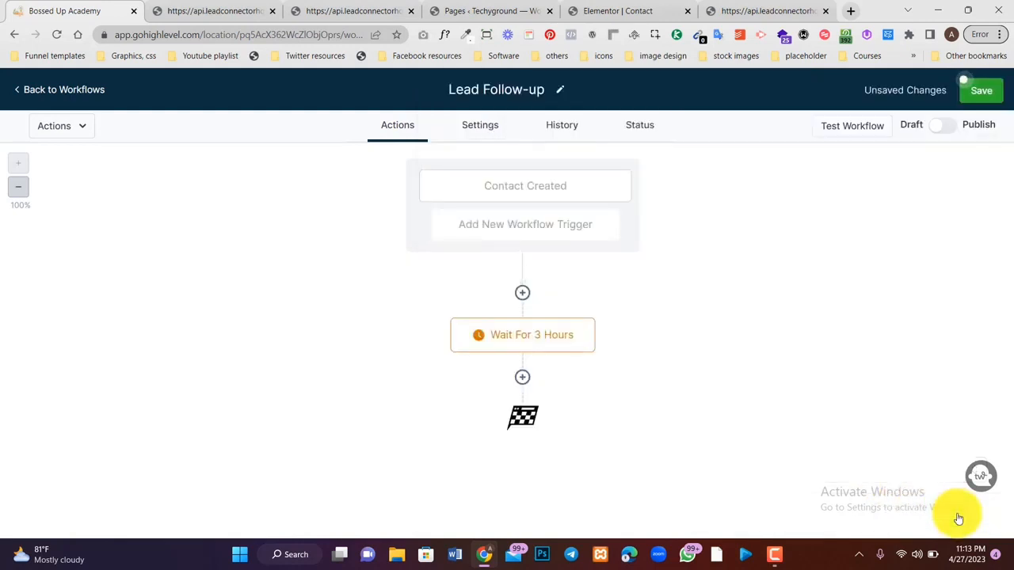
Add a Send Email action after the 3-hour wait and set its From Name to the account name custom value {{location.name}}
{"action": "left_click", "coordinate": [522, 381]}
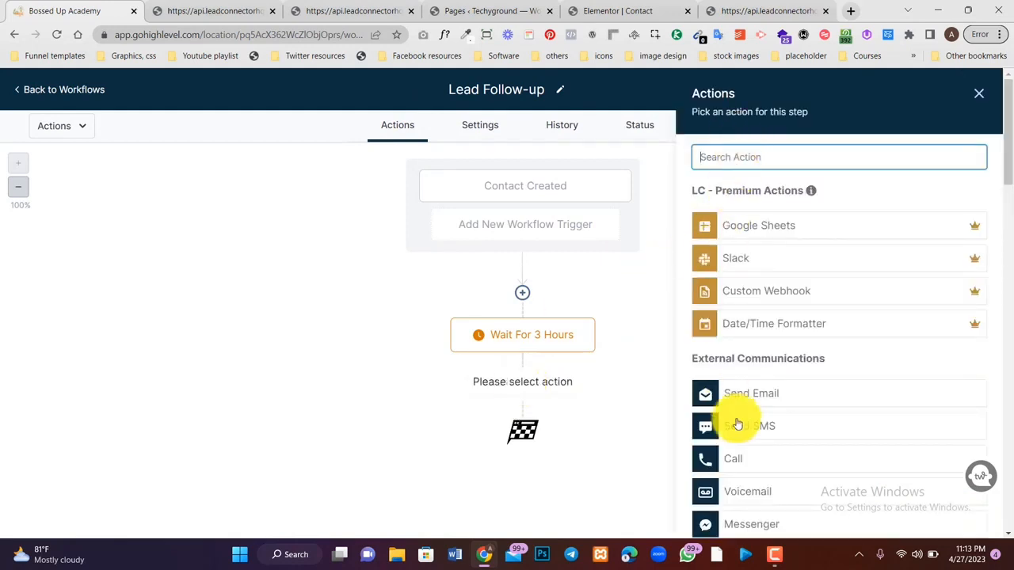
{"action": "left_click", "coordinate": [717, 387]}
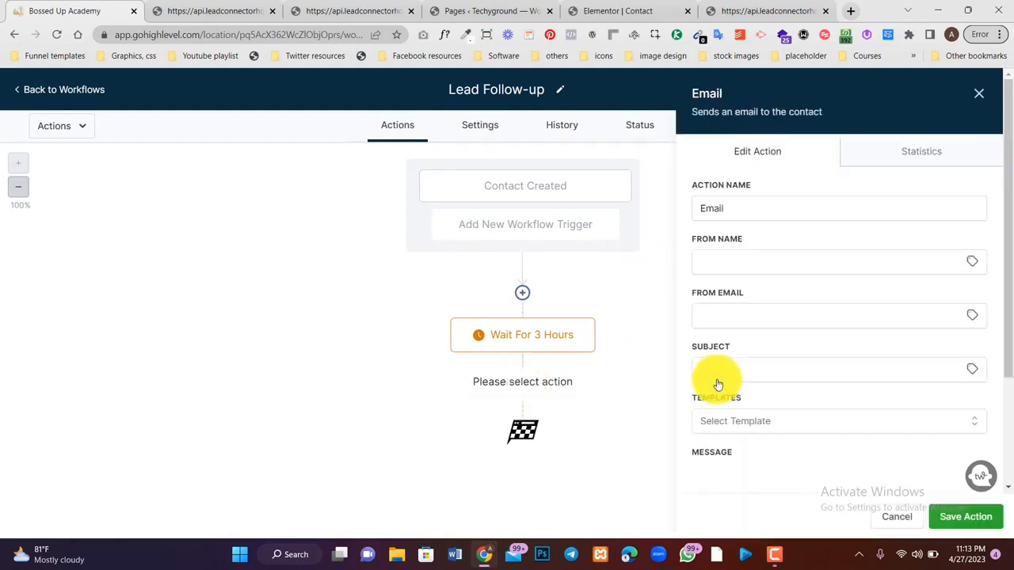
{"action": "left_click", "coordinate": [718, 264]}
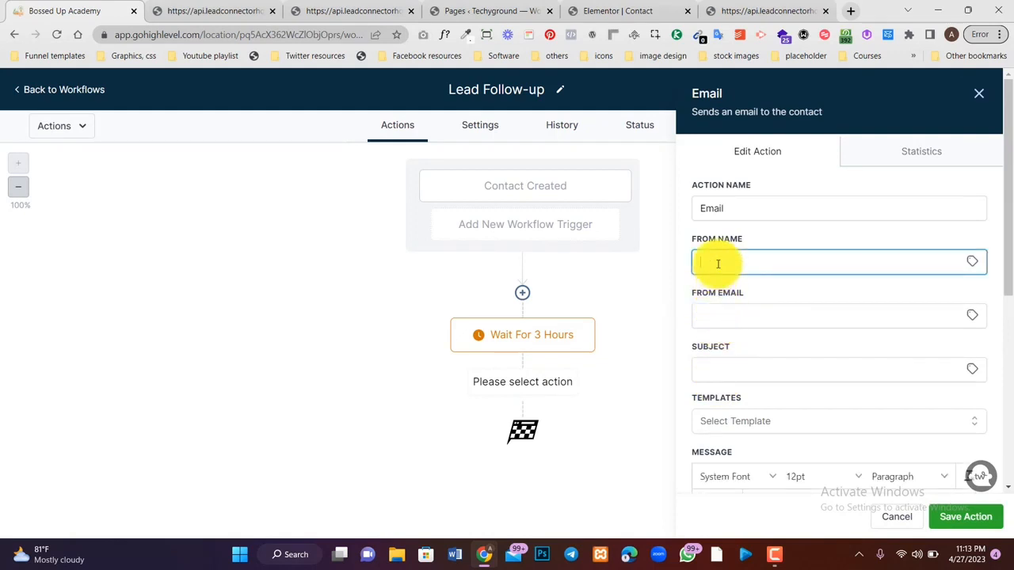
{"action": "left_click", "coordinate": [972, 264]}
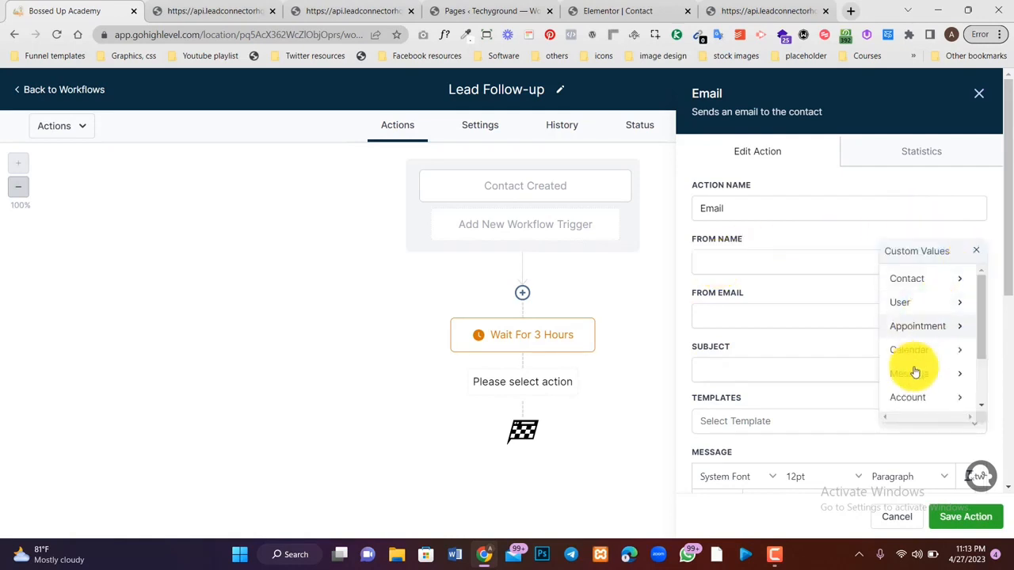
{"action": "left_click", "coordinate": [917, 400]}
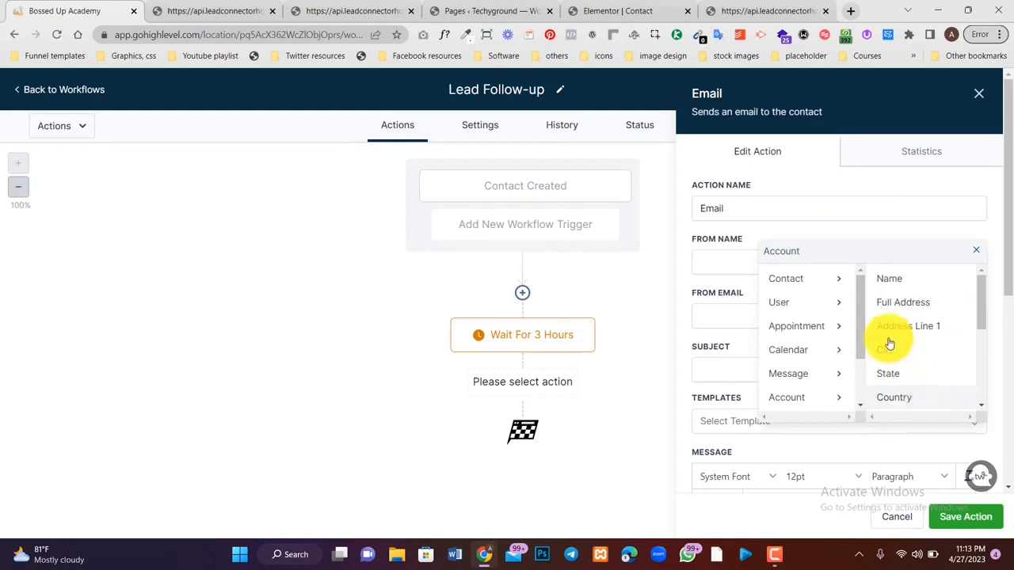
{"action": "left_click", "coordinate": [882, 283]}
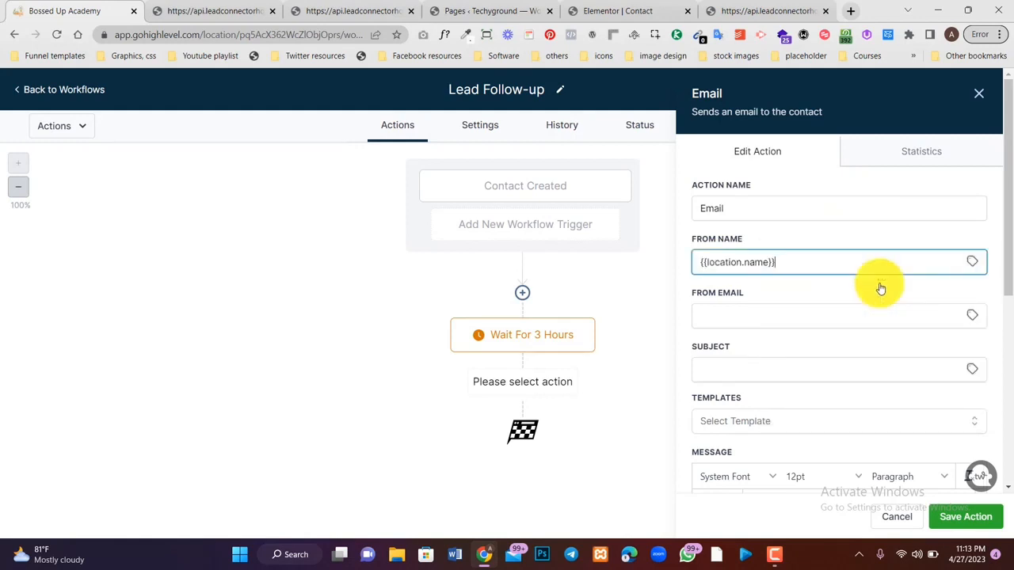
Set the email action's From Email to the account email custom value {{location.email}}
{"action": "left_click", "coordinate": [962, 318]}
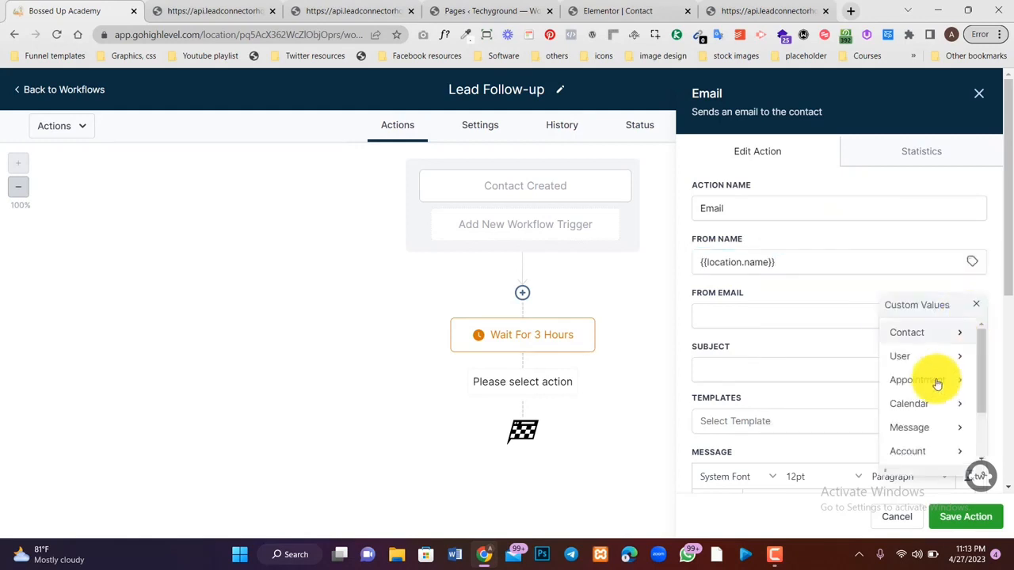
{"action": "left_click", "coordinate": [927, 452]}
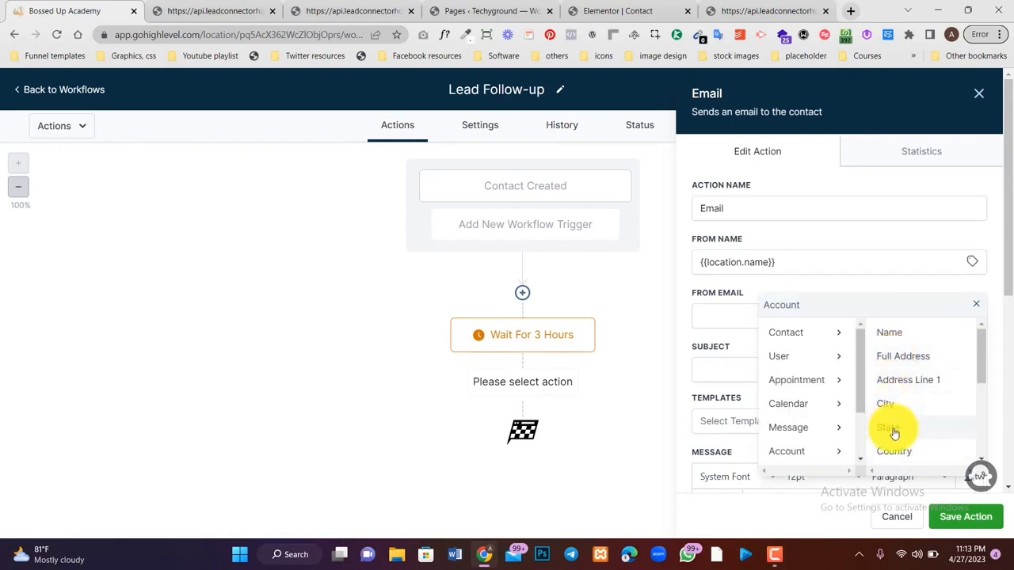
{"action": "scroll", "coordinate": [894, 431], "scroll_direction": "down", "scroll_amount": 3}
{"action": "left_click", "coordinate": [894, 345]}
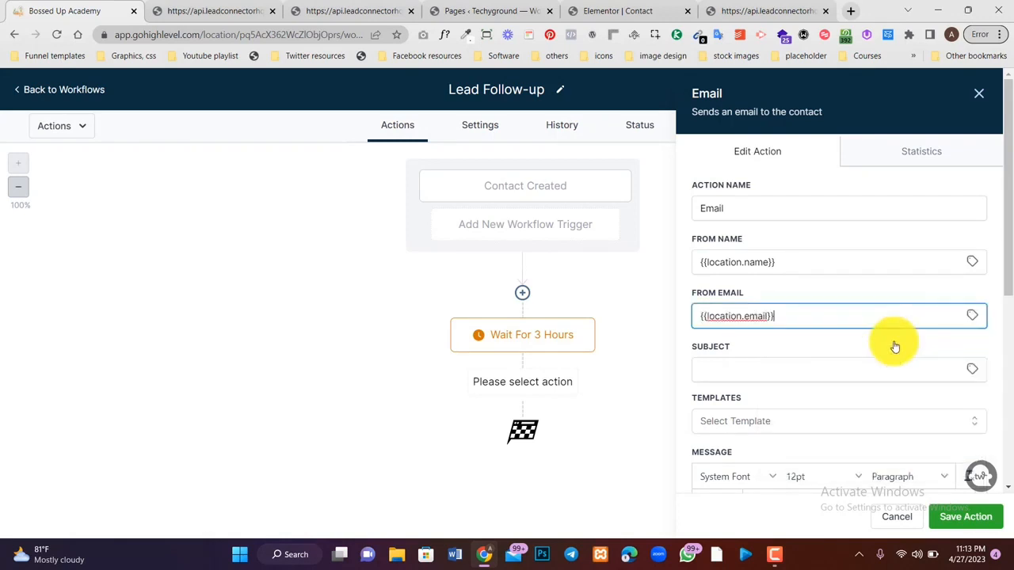
Set the email subject to "Welcome" followed by the contact's full name custom value {{contact.name}}
{"action": "scroll", "coordinate": [873, 369], "scroll_direction": "down", "scroll_amount": 2}
{"action": "left_click", "coordinate": [871, 269]}
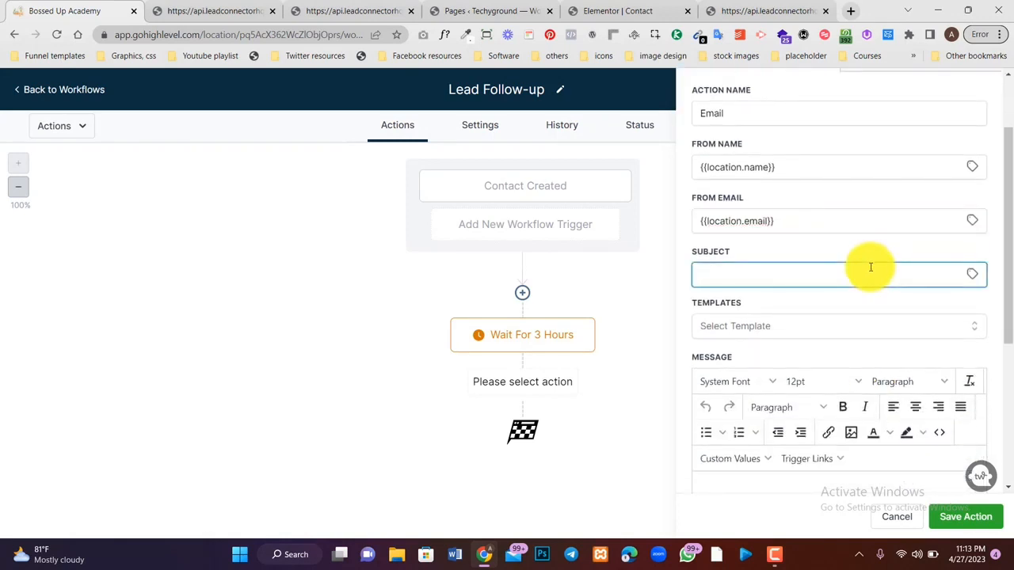
{"action": "type", "text": "Welcome"}
{"action": "left_click", "coordinate": [972, 275]}
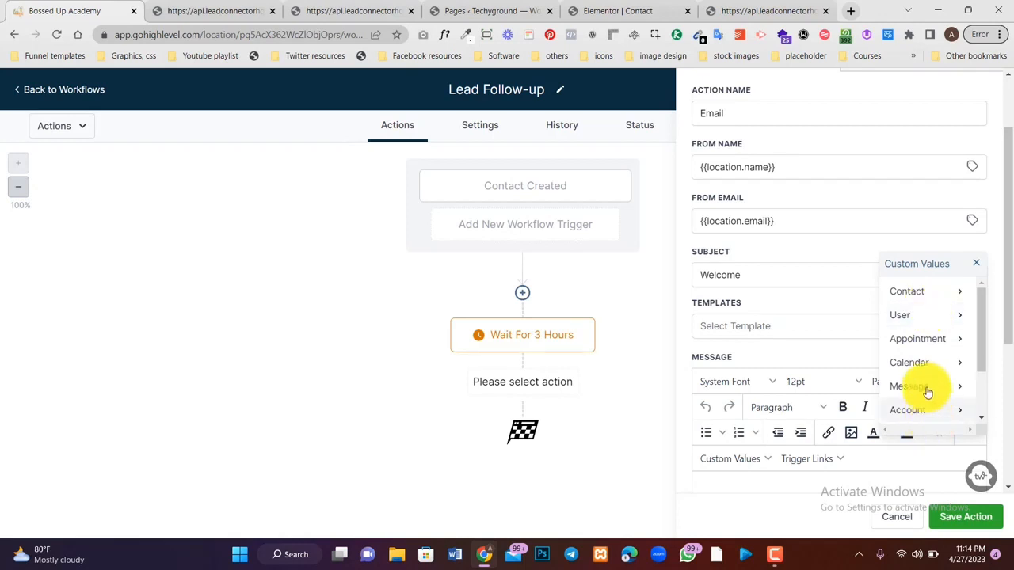
{"action": "left_click", "coordinate": [923, 300]}
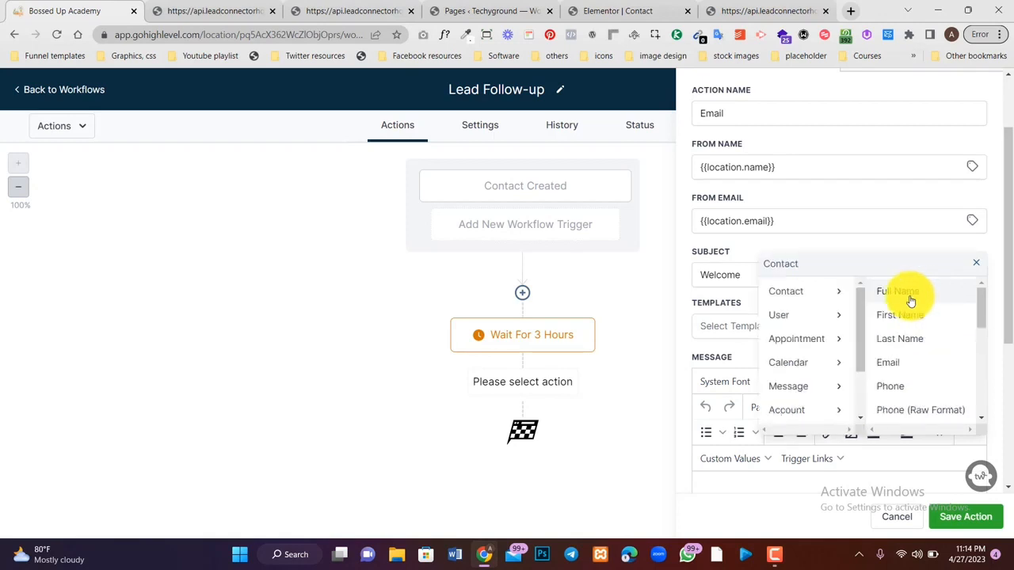
{"action": "left_click", "coordinate": [912, 292]}
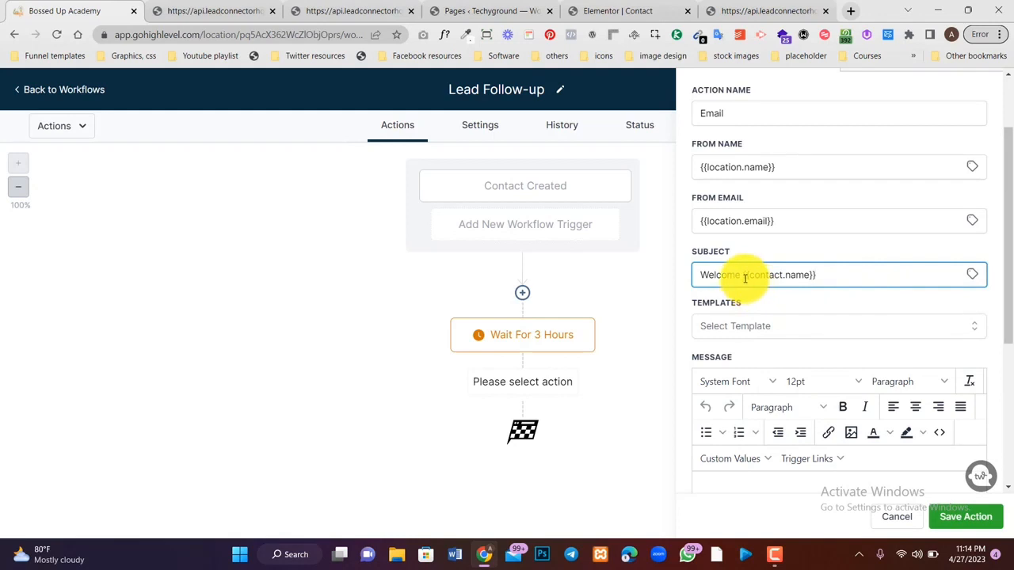
Look through the contact custom values available for the email subject, and close the list without inserting another
{"action": "left_click", "coordinate": [972, 275]}
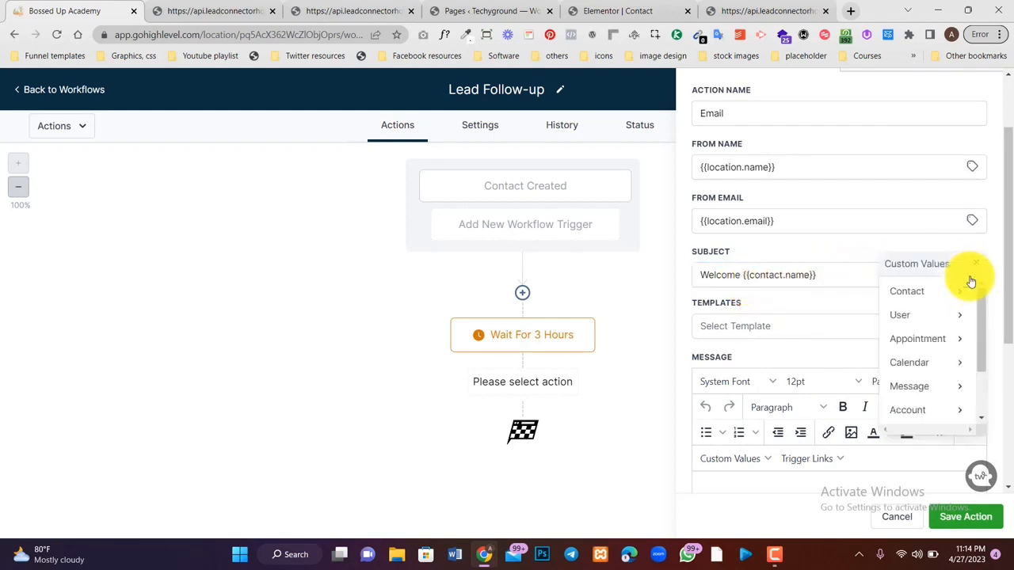
{"action": "left_click", "coordinate": [935, 295]}
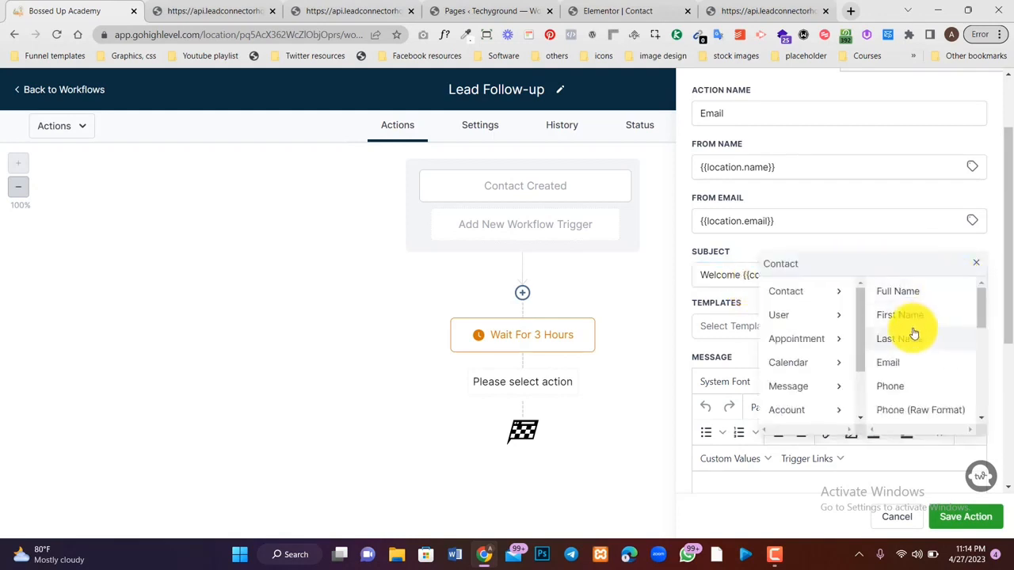
{"action": "scroll", "coordinate": [913, 348], "scroll_direction": "down", "scroll_amount": 5}
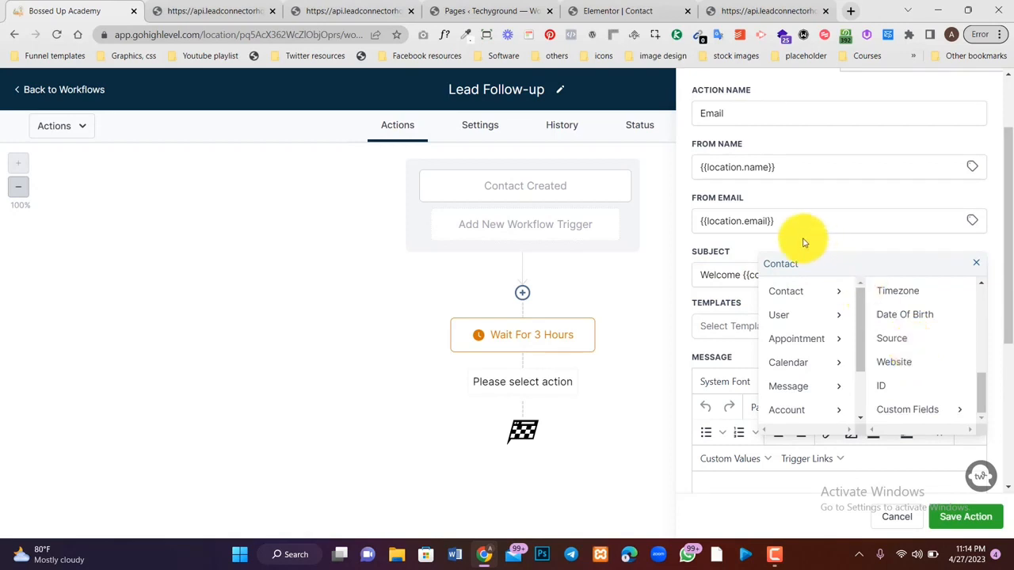
{"action": "left_click", "coordinate": [724, 276]}
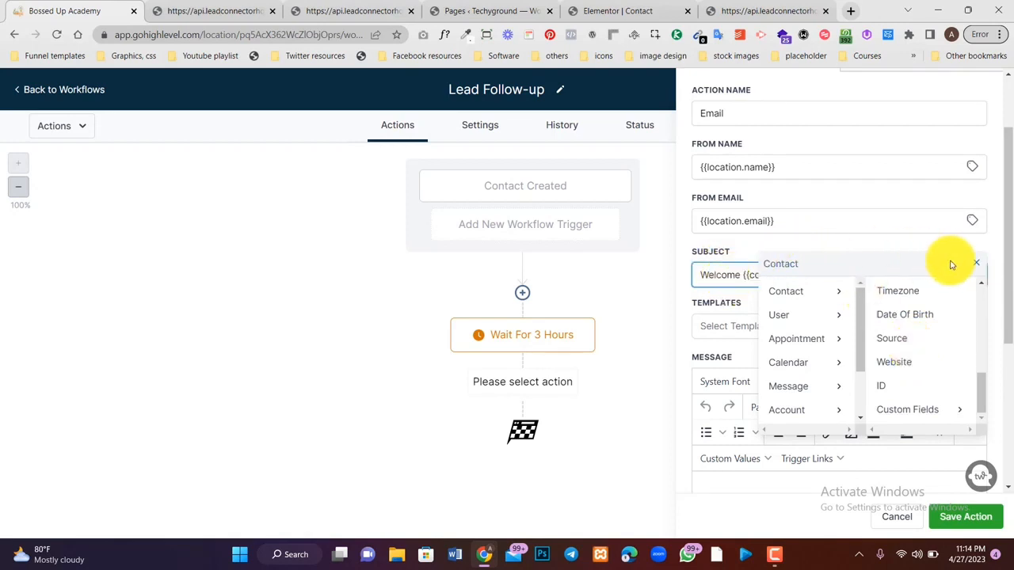
{"action": "left_click", "coordinate": [977, 264]}
{"action": "scroll", "coordinate": [874, 265], "scroll_direction": "down", "scroll_amount": 2}
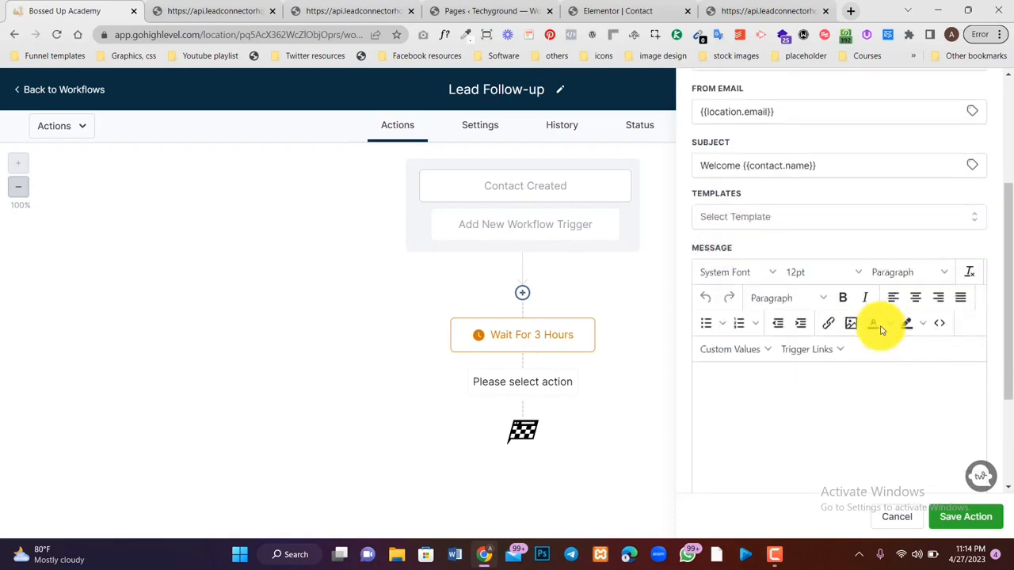
Start the email message with "Hello." and "Welcome to {{location.name}}, we're glad to have you.", inserting the account name as a custom value
{"action": "left_click", "coordinate": [810, 215]}
{"action": "left_click", "coordinate": [809, 215]}
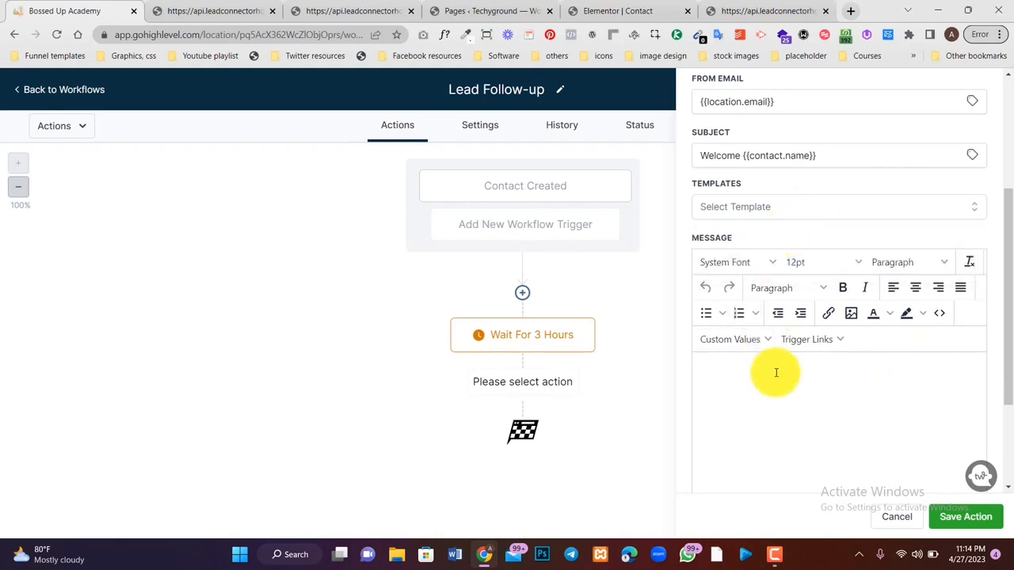
{"action": "type", "text": "Hello."}
{"action": "key", "text": "Return"}
{"action": "type", "text": "Welcome to"}
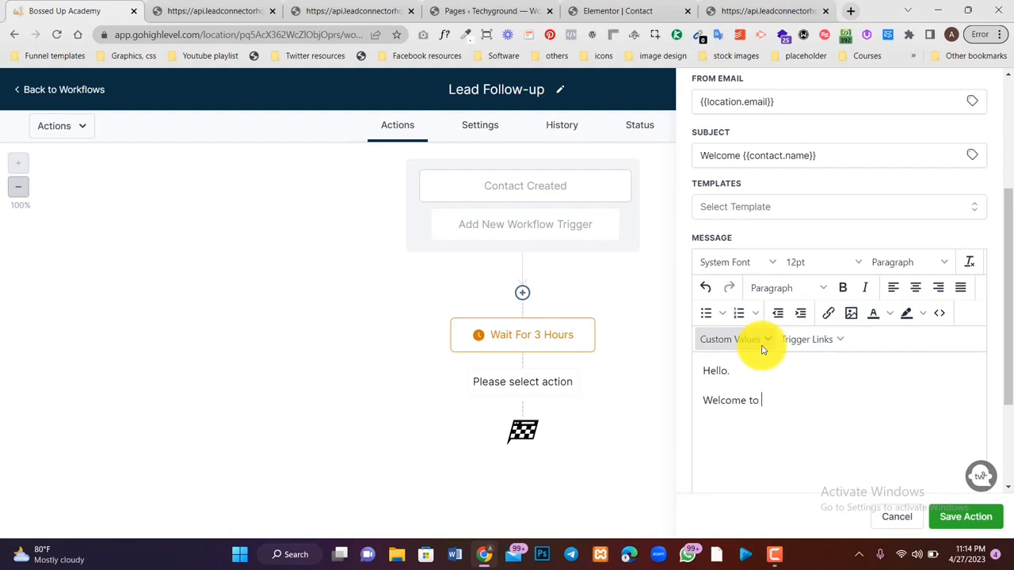
{"action": "left_click", "coordinate": [763, 350]}
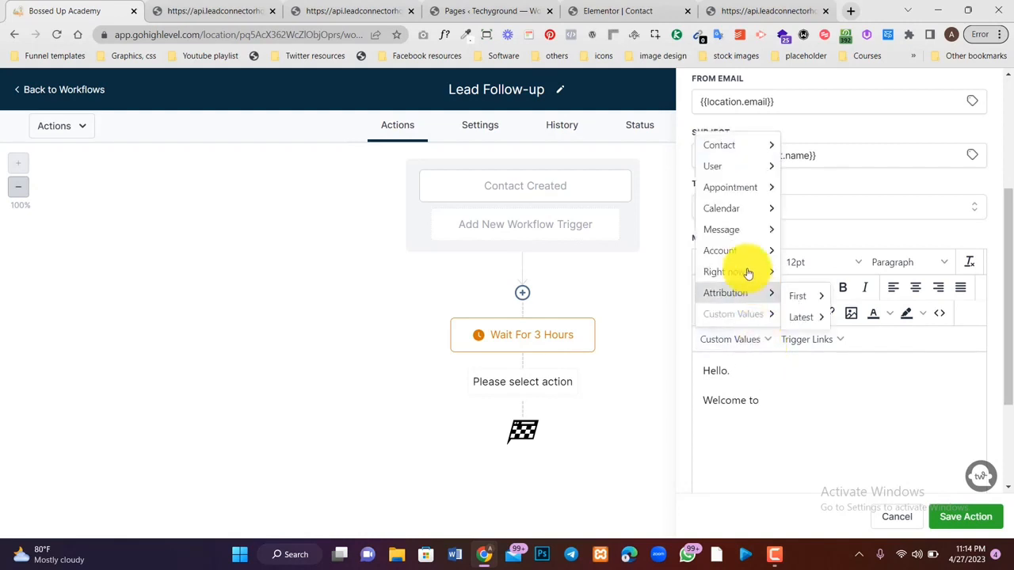
{"action": "mouse_move", "coordinate": [740, 260]}
{"action": "left_click", "coordinate": [807, 257]}
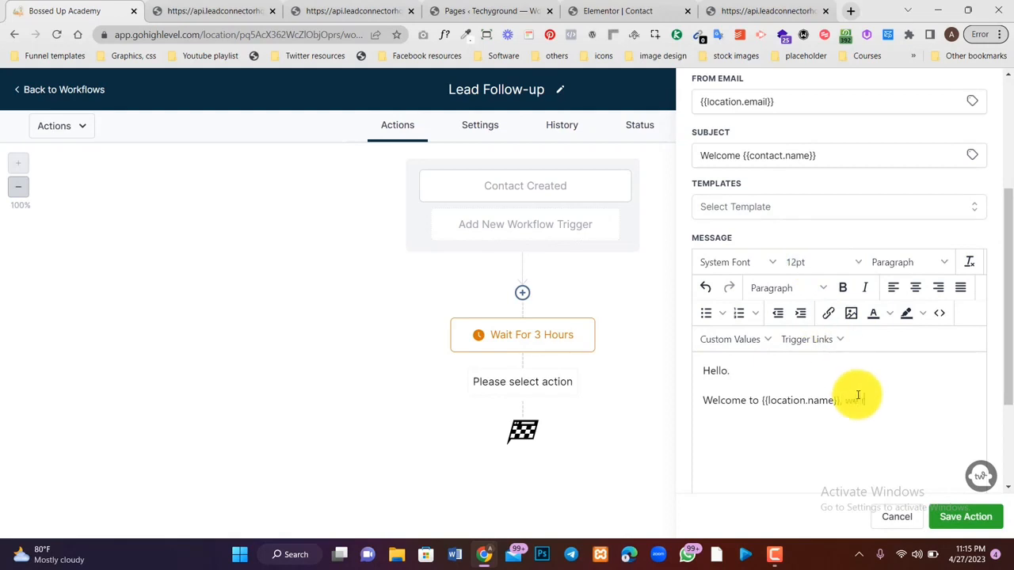
{"action": "type", "text": ", we're glad to"}
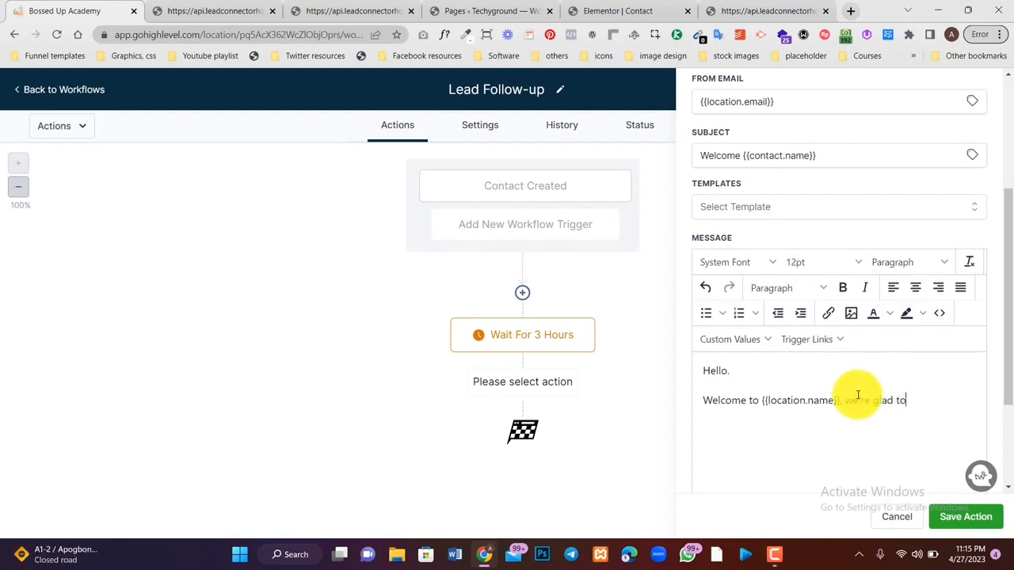
{"action": "type", "text": " have you. "}
Add "We look forward to working with you more and more." and sign off with "Thanks" and the account name custom value {{location.name}}
{"action": "type", "text": "We "}
{"action": "type", "text": "look forwar"}
{"action": "type", "text": "d to wo"}
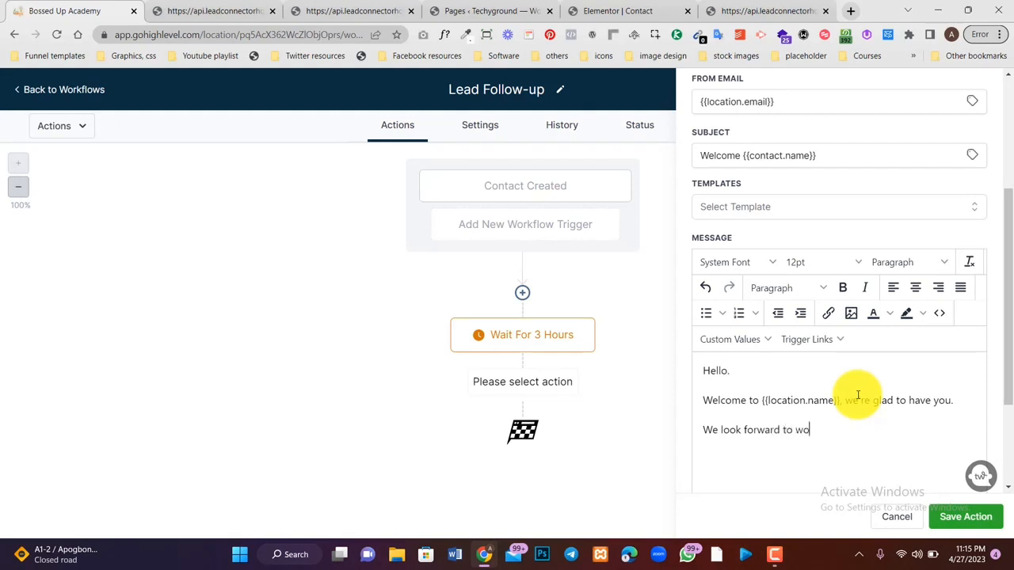
{"action": "type", "text": "rking with you more and mor"}
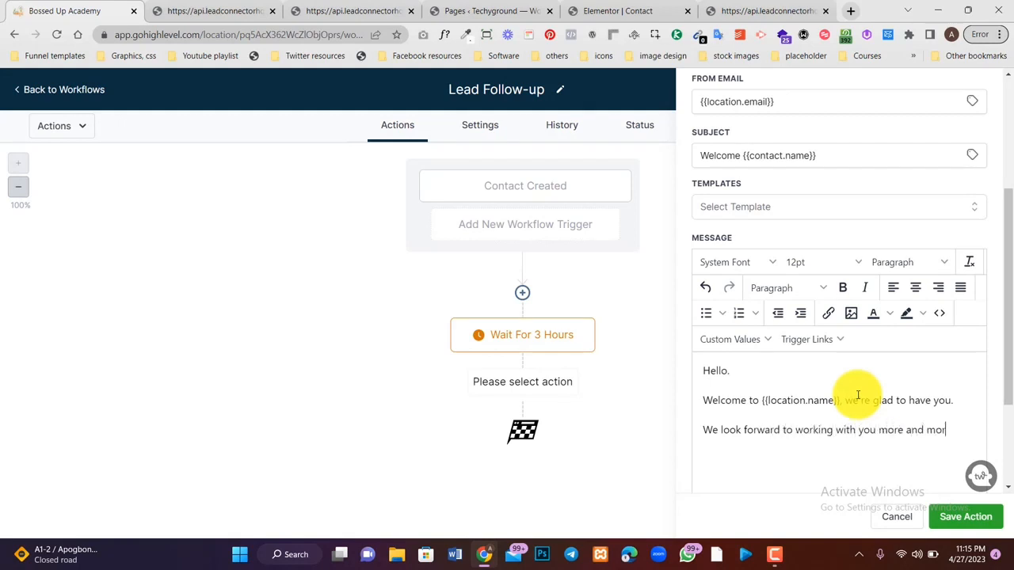
{"action": "type", "text": "e. Thn"}
{"action": "key", "text": "BackSpace"}
{"action": "type", "text": "am"}
{"action": "type", "text": "nks"}
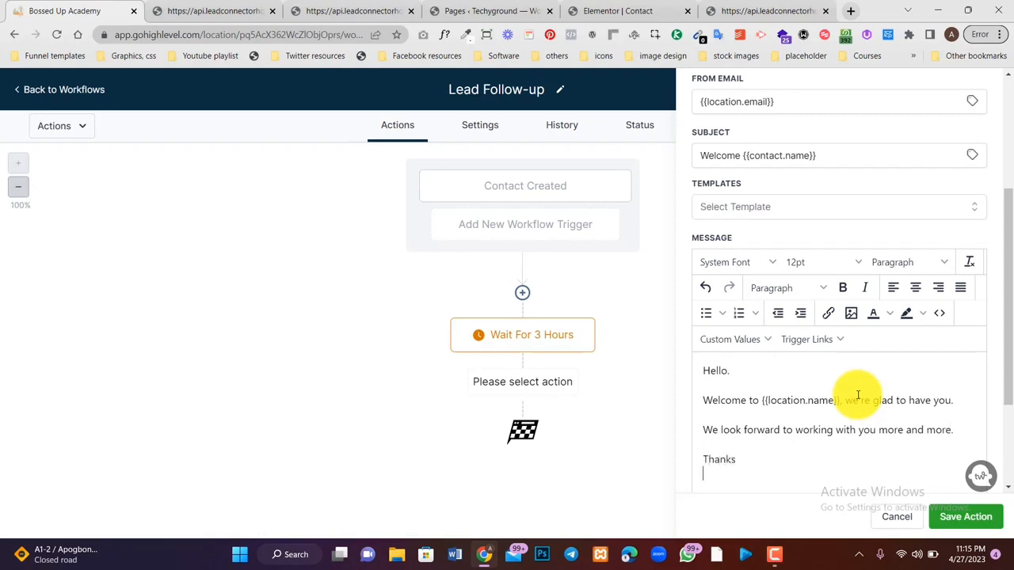
{"action": "left_click", "coordinate": [759, 340]}
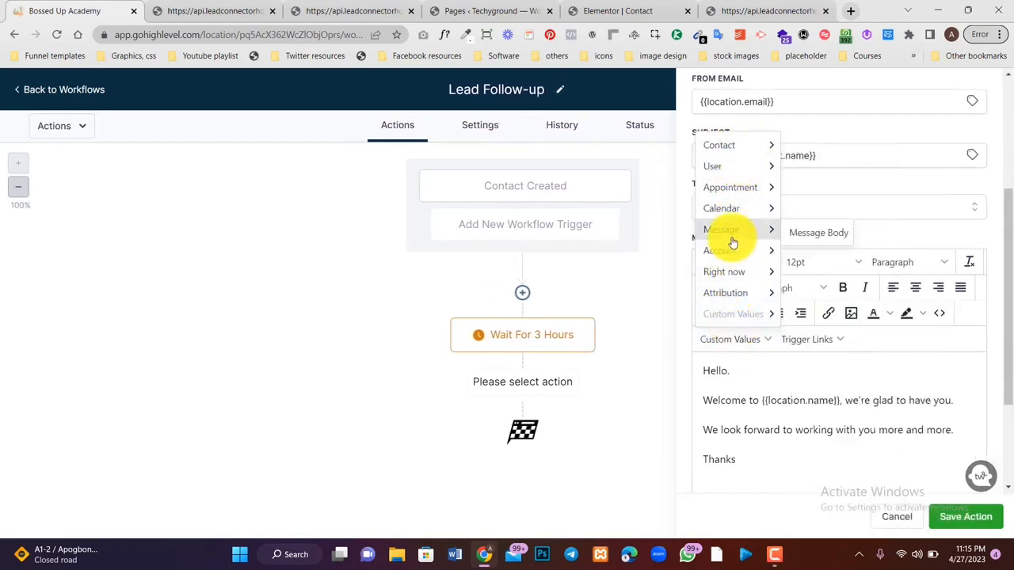
{"action": "mouse_move", "coordinate": [730, 250]}
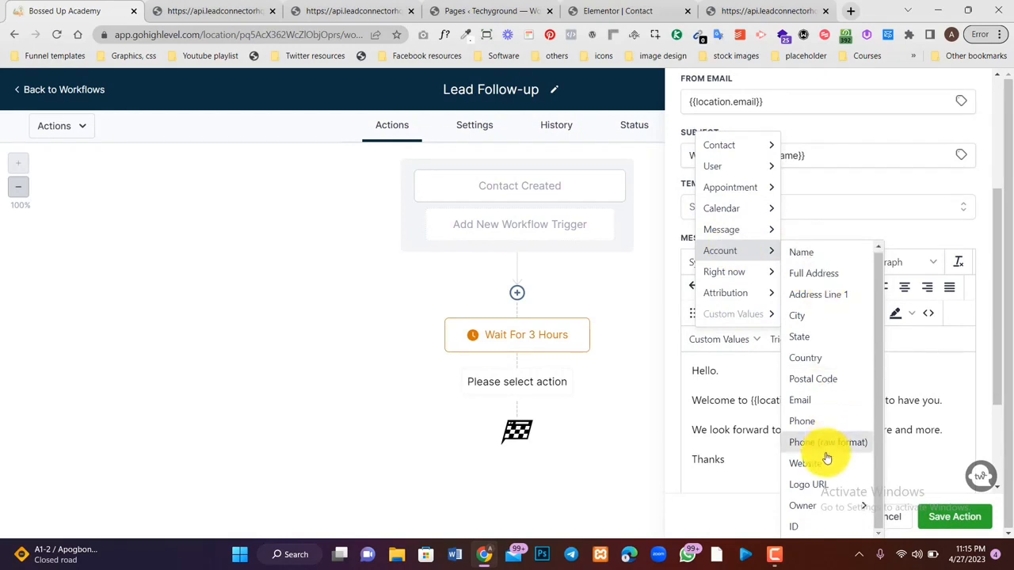
{"action": "left_click", "coordinate": [803, 255]}
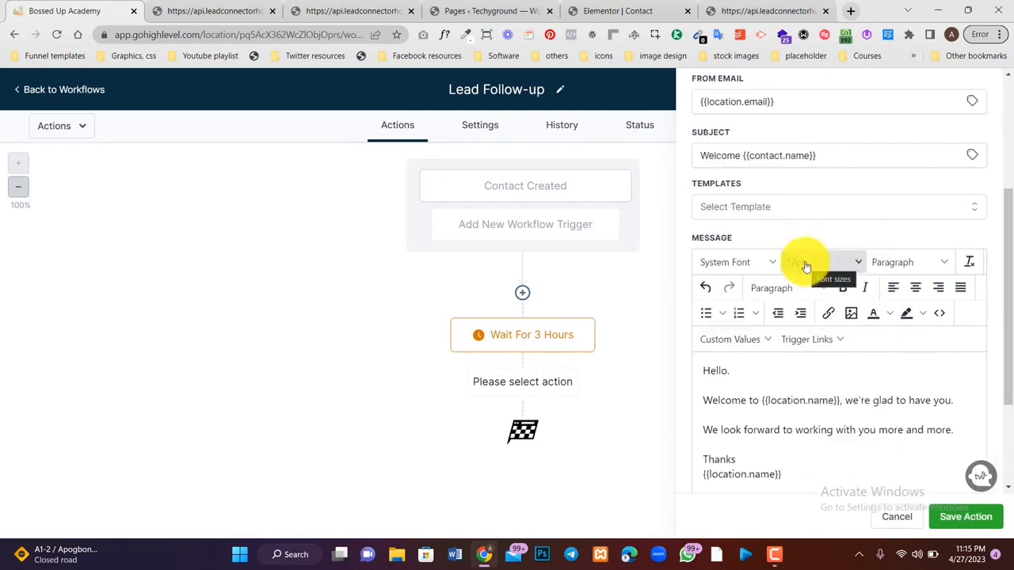
Copy the whole email message text and save the email action, leaving the test email address empty
{"action": "scroll", "coordinate": [792, 470], "scroll_direction": "up", "scroll_amount": 3}
{"action": "scroll", "coordinate": [792, 469], "scroll_direction": "down", "scroll_amount": 6}
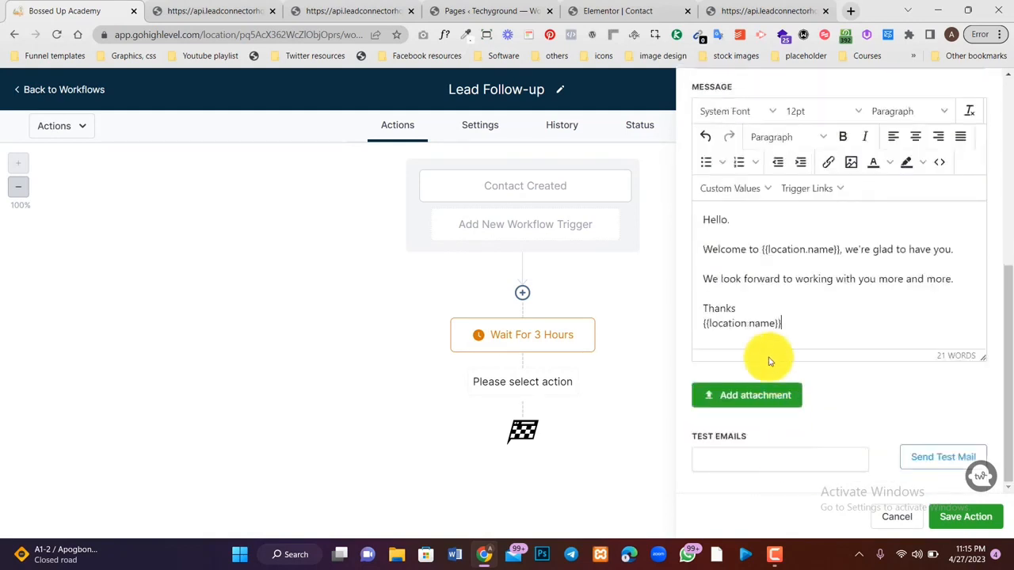
{"action": "key", "text": "ctrl+a"}
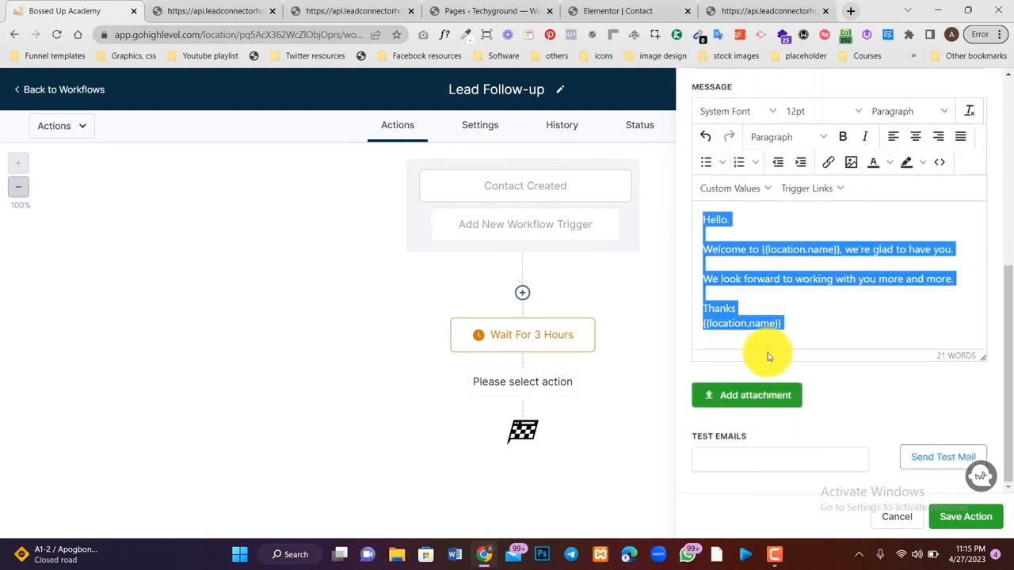
{"action": "left_click", "coordinate": [788, 457]}
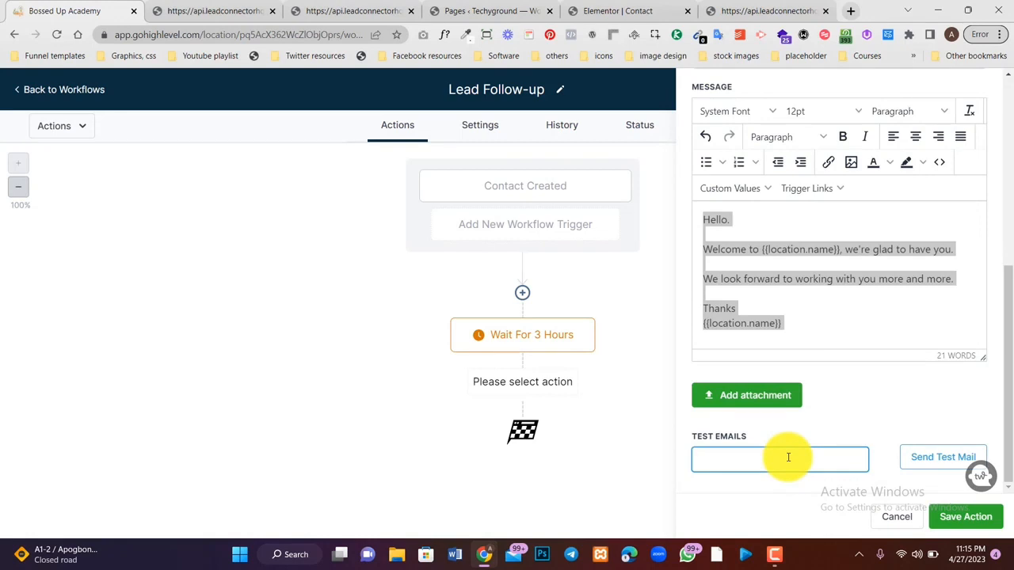
{"action": "left_click", "coordinate": [961, 517]}
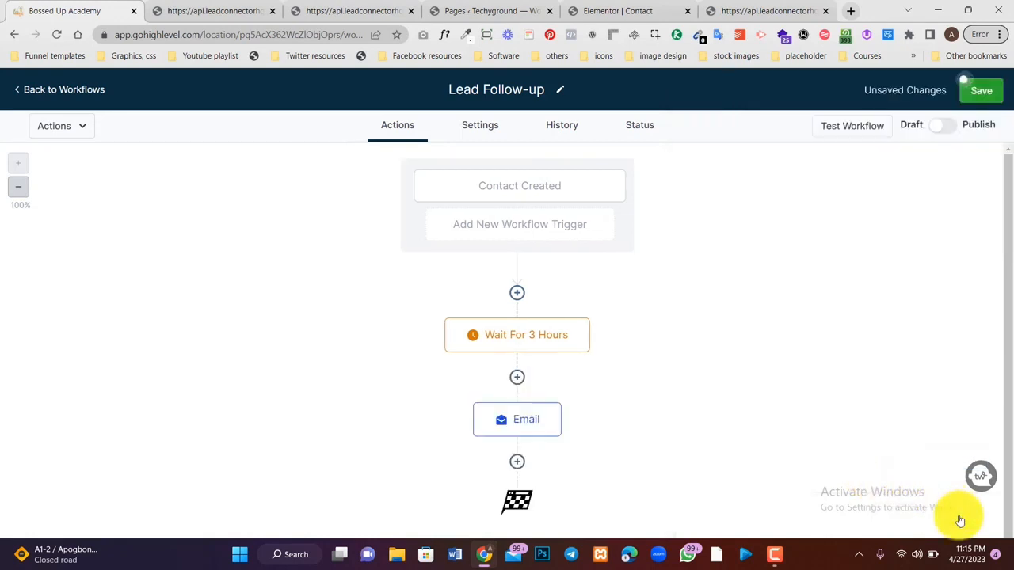
Add a Wait action of the Time Delay type after the email and save it without entering a duration
{"action": "left_click", "coordinate": [516, 452]}
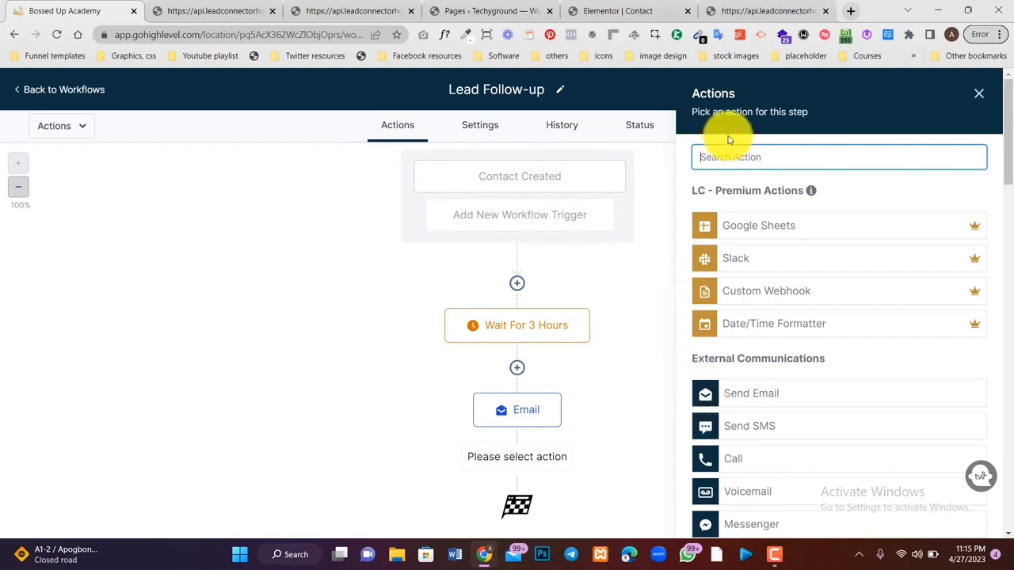
{"action": "type", "text": "wait"}
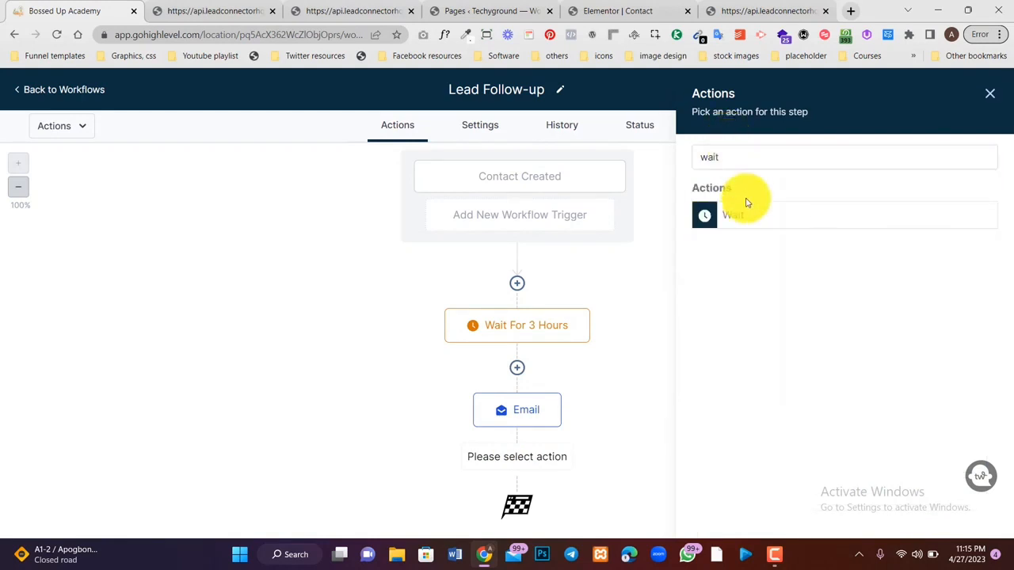
{"action": "left_click", "coordinate": [748, 214]}
{"action": "left_click", "coordinate": [444, 302]}
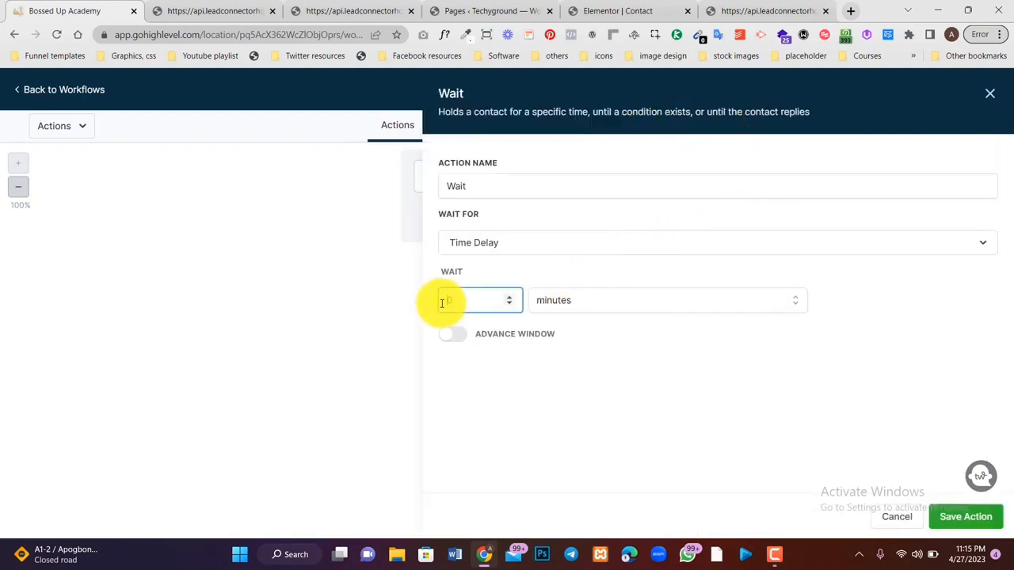
{"action": "left_click", "coordinate": [969, 517]}
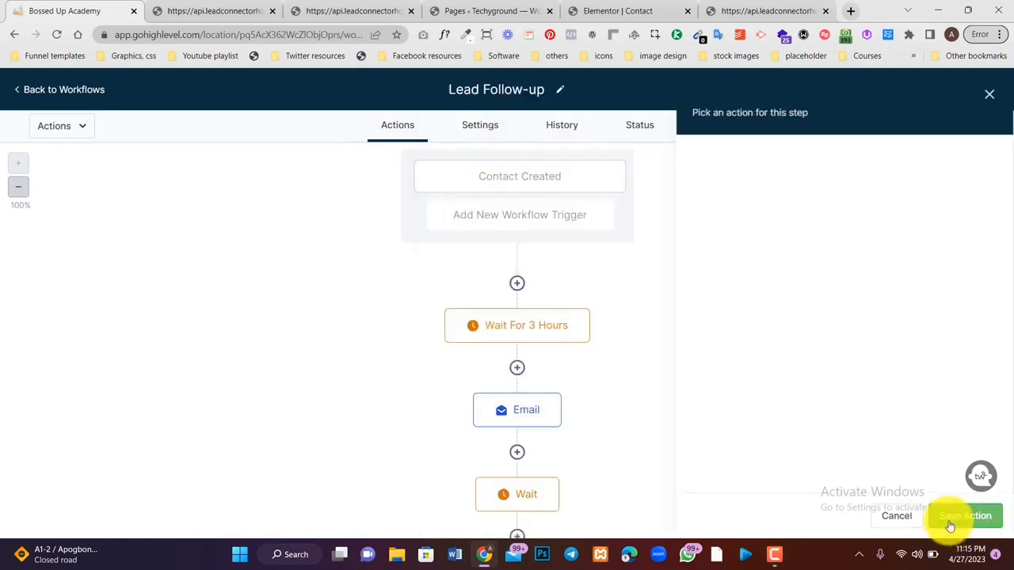
Add a Send SMS action after the second wait, paste the copied welcome message as its text and save it
{"action": "left_click", "coordinate": [515, 453]}
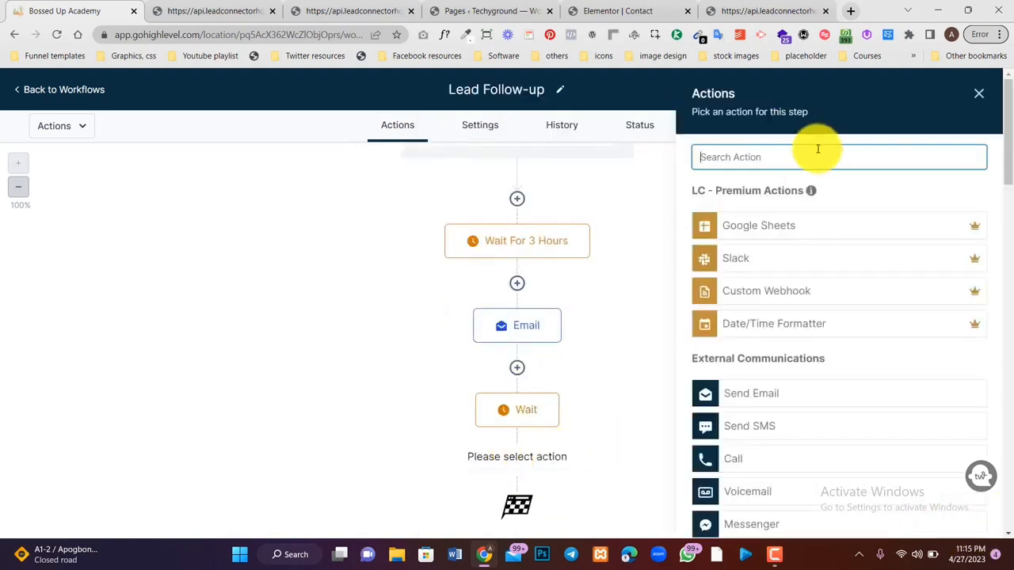
{"action": "type", "text": "sms"}
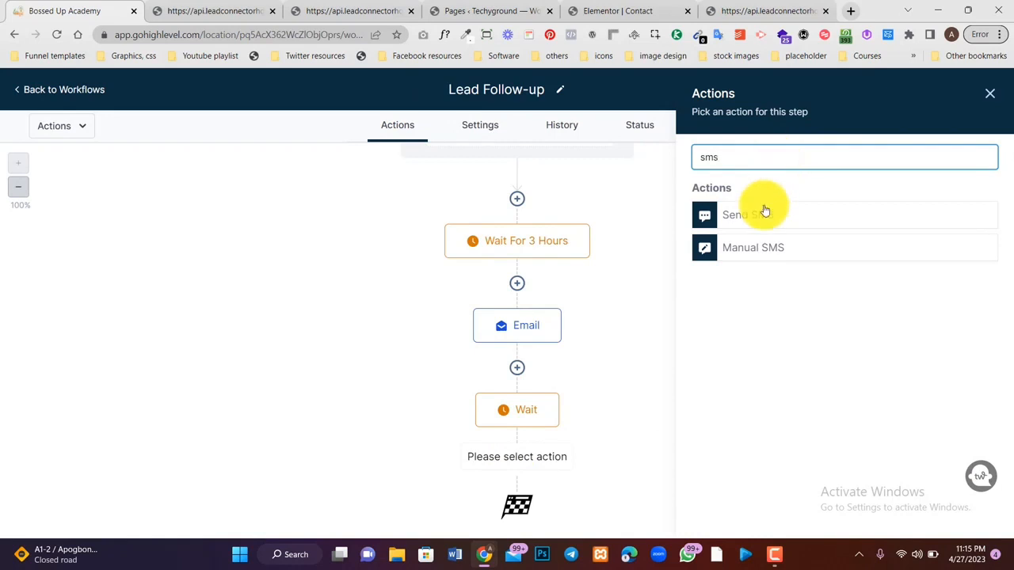
{"action": "left_click", "coordinate": [763, 218]}
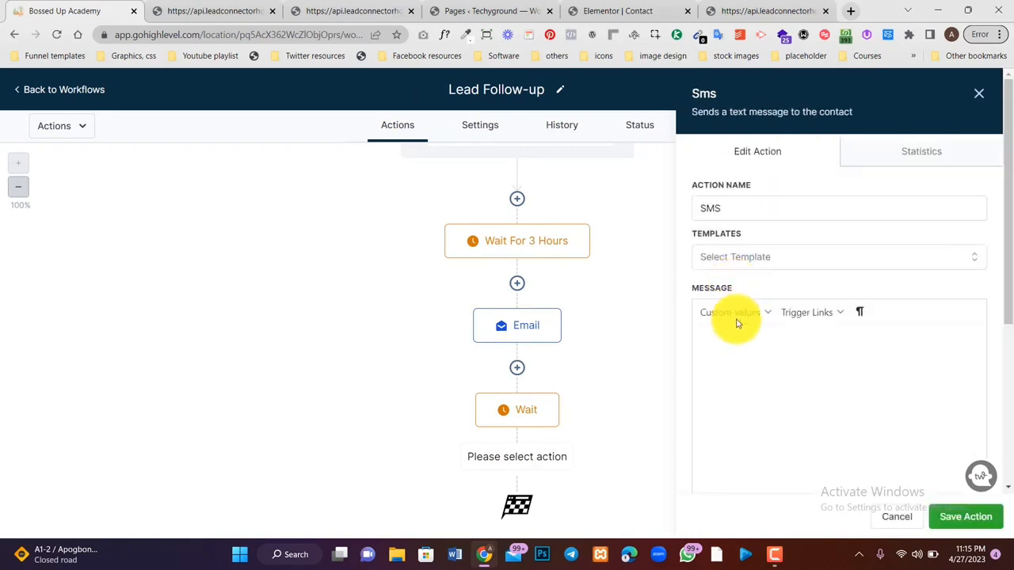
{"action": "type", "text": "Hello,  Welcome to {{location.name}}, we're glad to have you.  We look forward to working with you more and more.  Thanks {{location.name}}"}
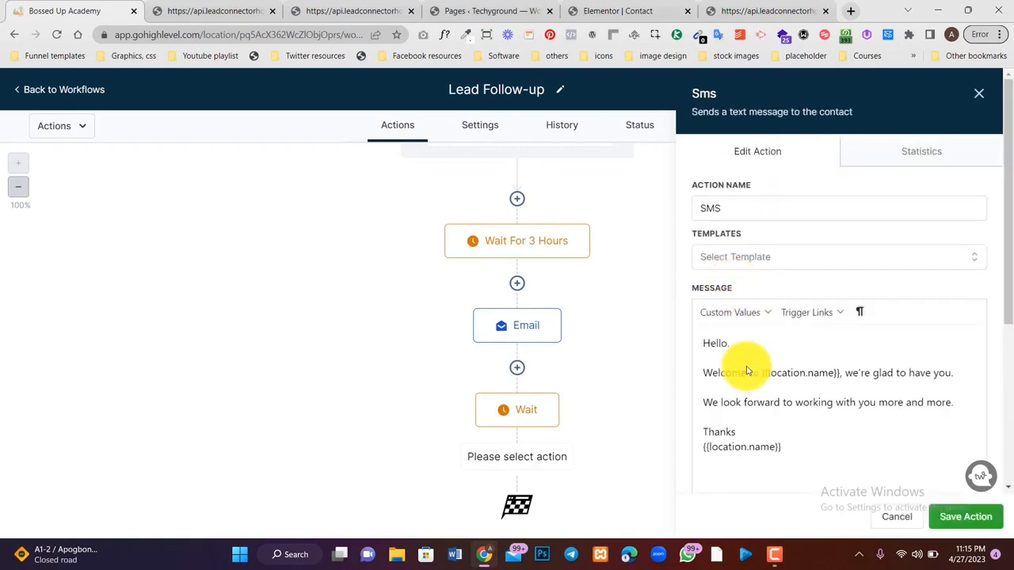
{"action": "left_click", "coordinate": [960, 516]}
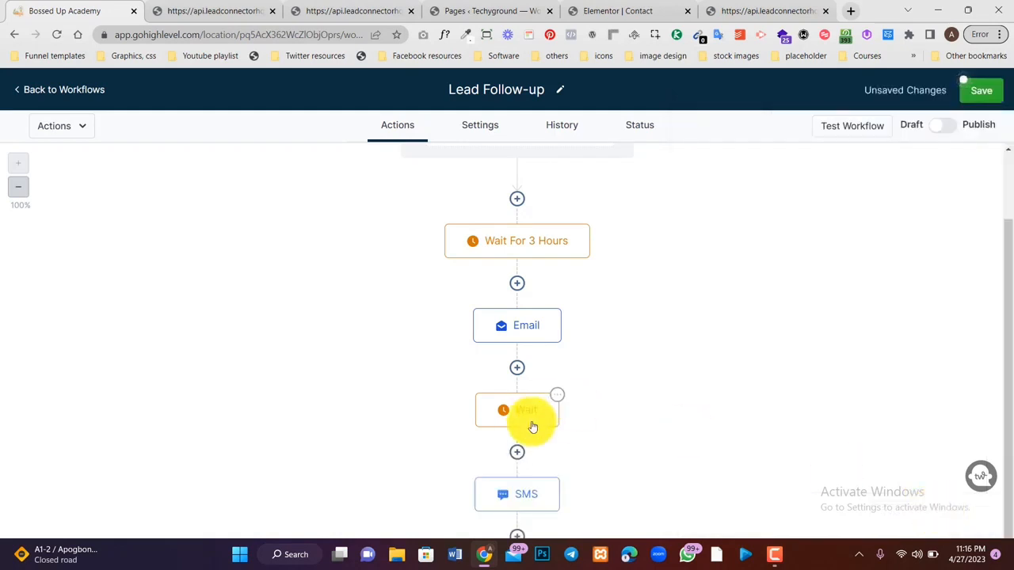
Open a Voicemail action after the SMS, look at its audio file upload, and cancel without adding it
{"action": "scroll", "coordinate": [533, 426], "scroll_direction": "down", "scroll_amount": 2}
{"action": "left_click", "coordinate": [517, 453]}
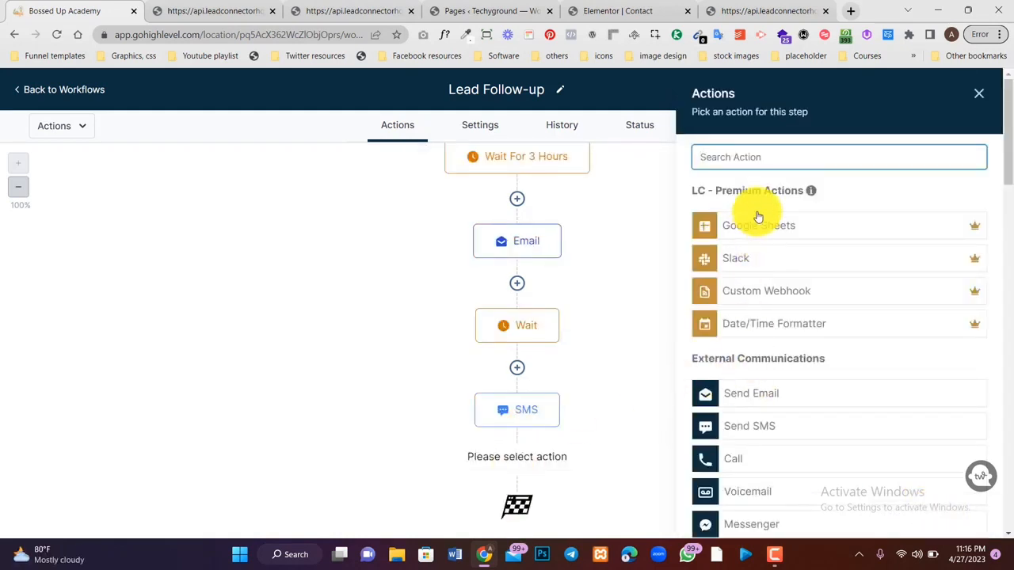
{"action": "scroll", "coordinate": [777, 379], "scroll_direction": "down", "scroll_amount": 2}
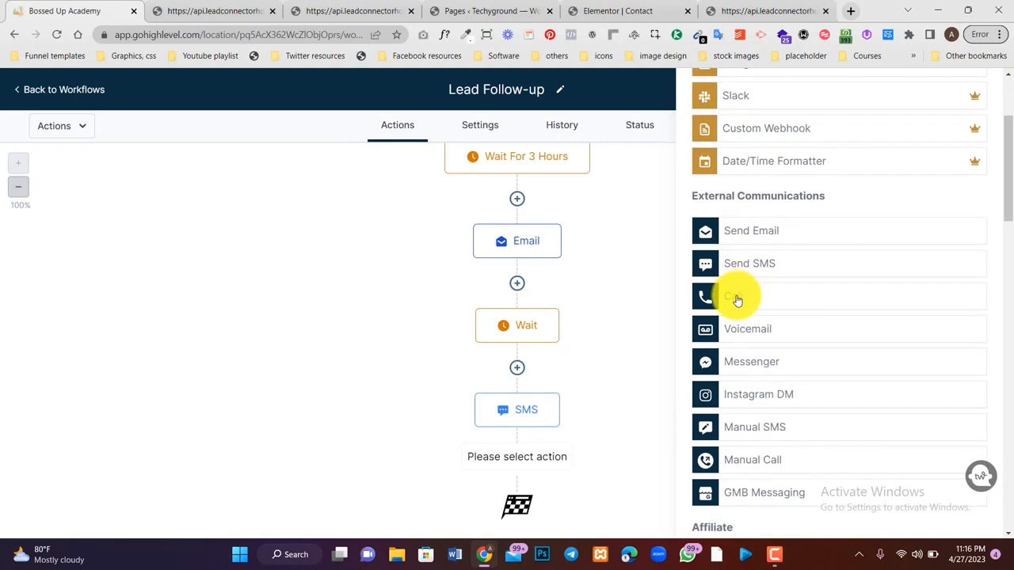
{"action": "left_click", "coordinate": [764, 338]}
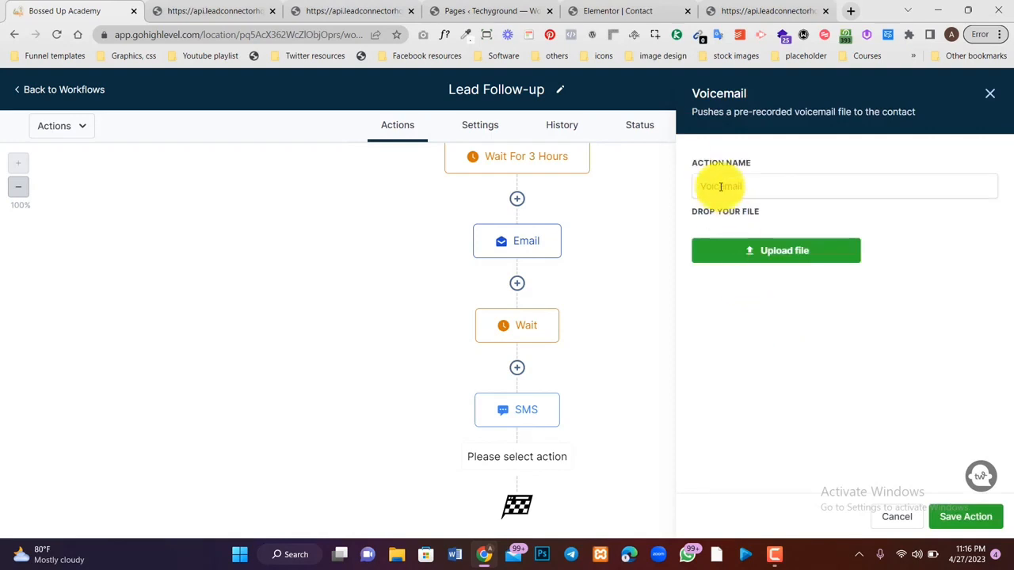
{"action": "left_click", "coordinate": [737, 255]}
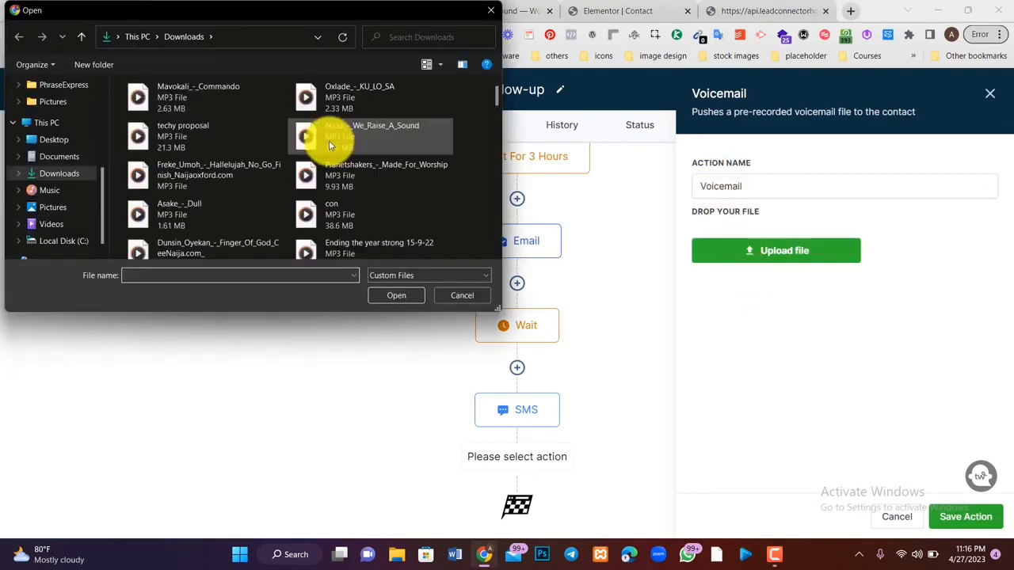
{"action": "left_click", "coordinate": [453, 297]}
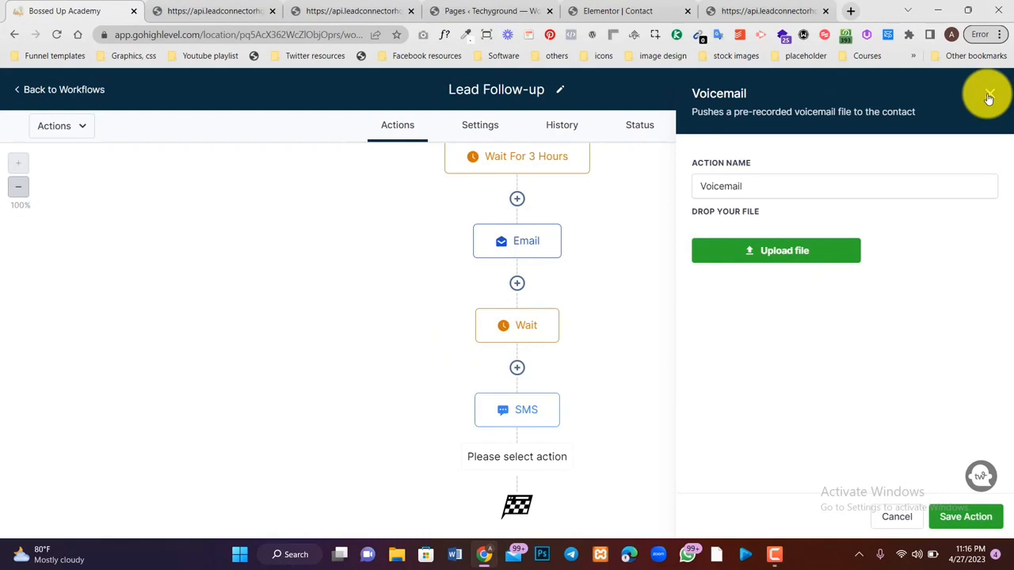
{"action": "left_click", "coordinate": [897, 517]}
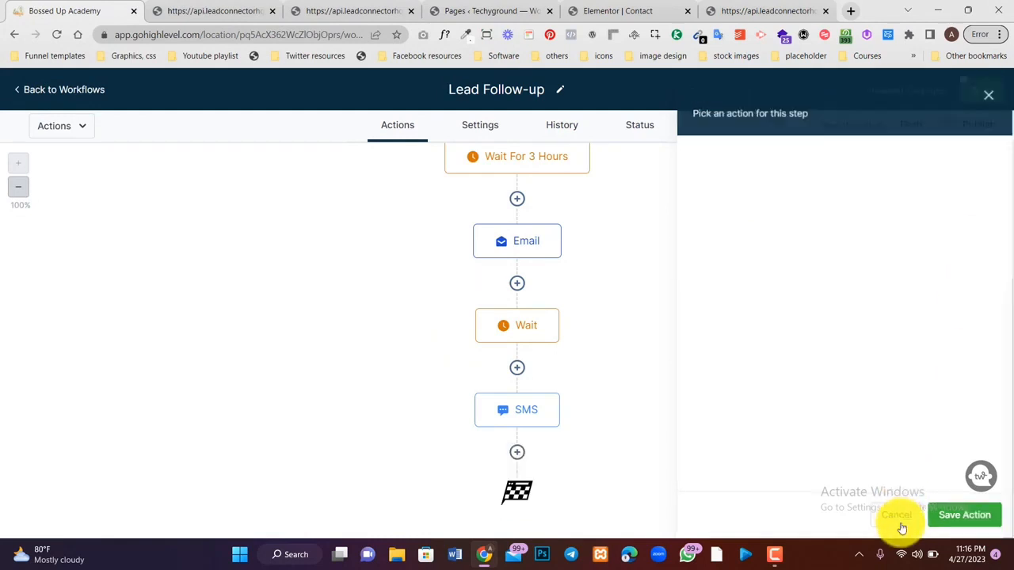
Add an Assign To User action from the CRM actions after the SMS
{"action": "left_click", "coordinate": [517, 451]}
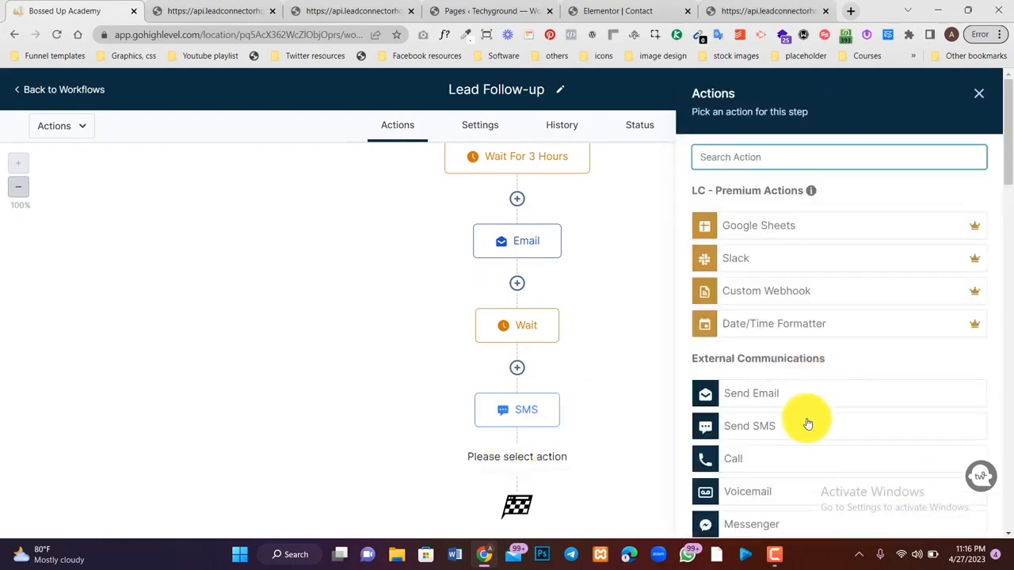
{"action": "scroll", "coordinate": [803, 420], "scroll_direction": "down", "scroll_amount": 2}
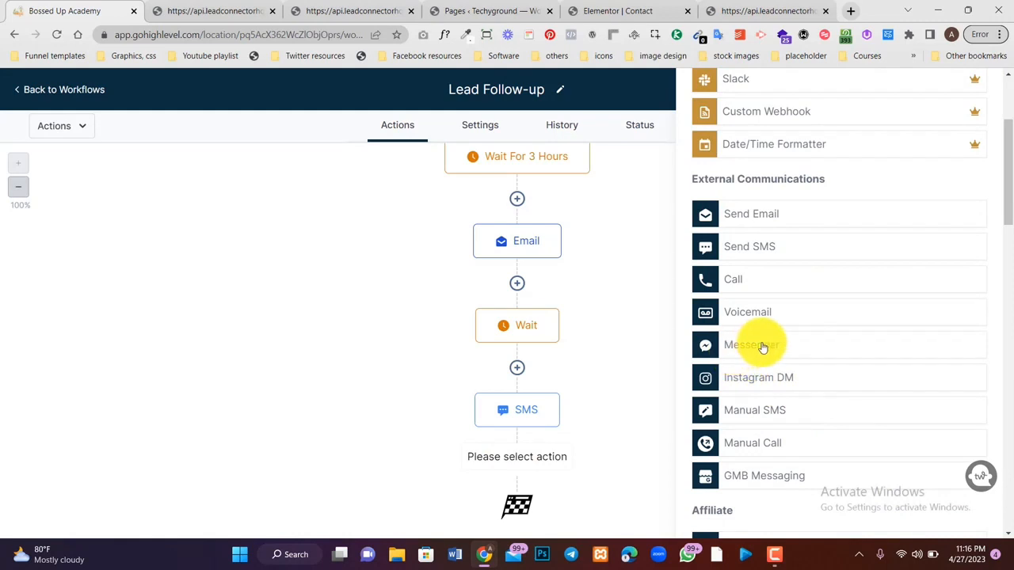
{"action": "scroll", "coordinate": [759, 392], "scroll_direction": "down", "scroll_amount": 1}
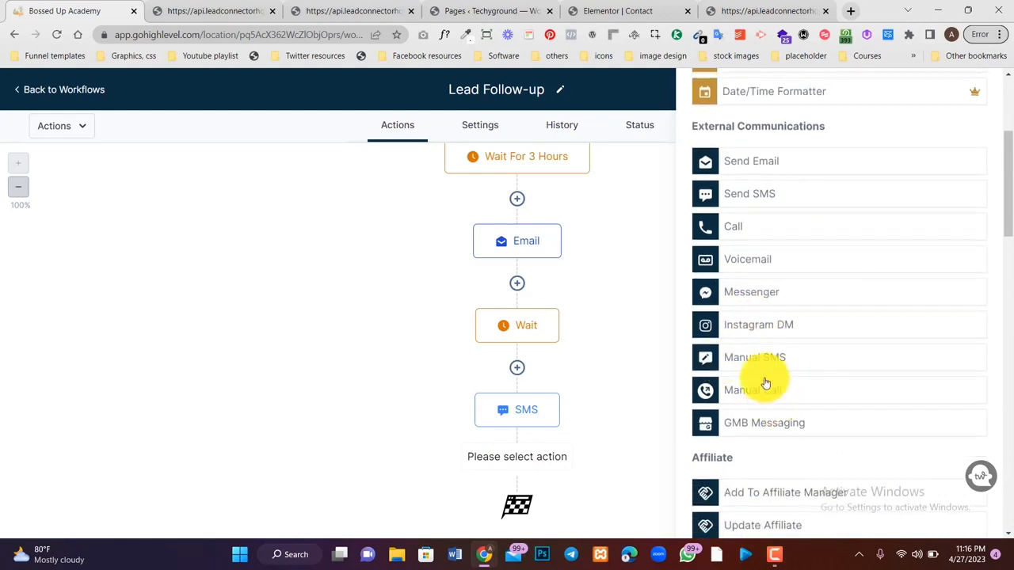
{"action": "scroll", "coordinate": [763, 385], "scroll_direction": "down", "scroll_amount": 3}
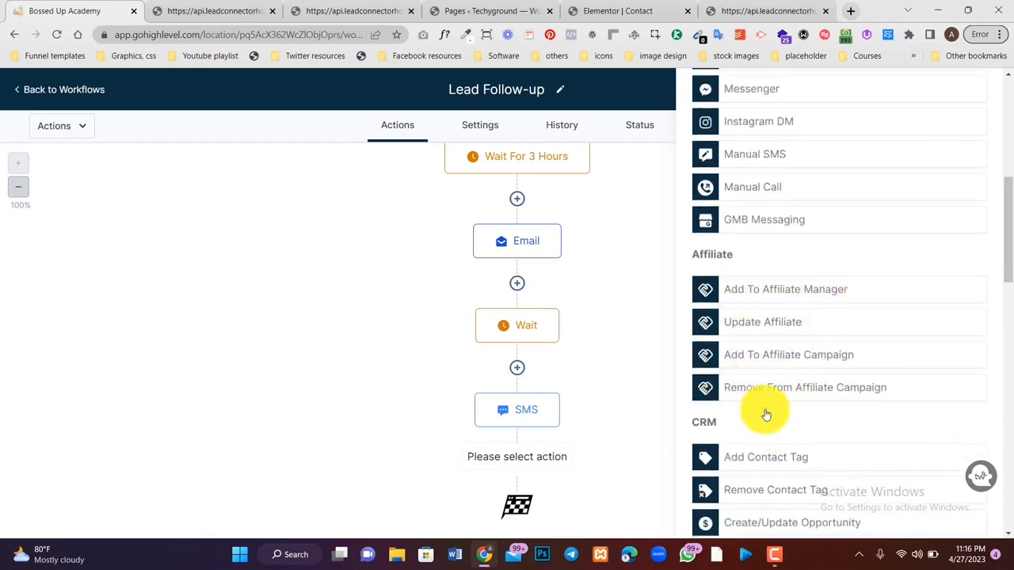
{"action": "scroll", "coordinate": [765, 412], "scroll_direction": "down", "scroll_amount": 3}
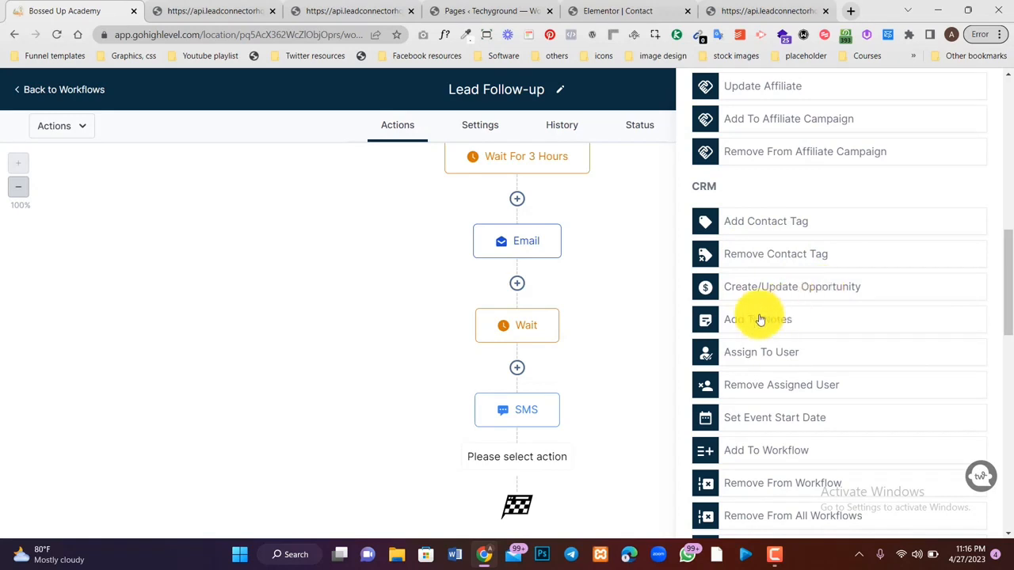
{"action": "scroll", "coordinate": [808, 325], "scroll_direction": "down", "scroll_amount": 1}
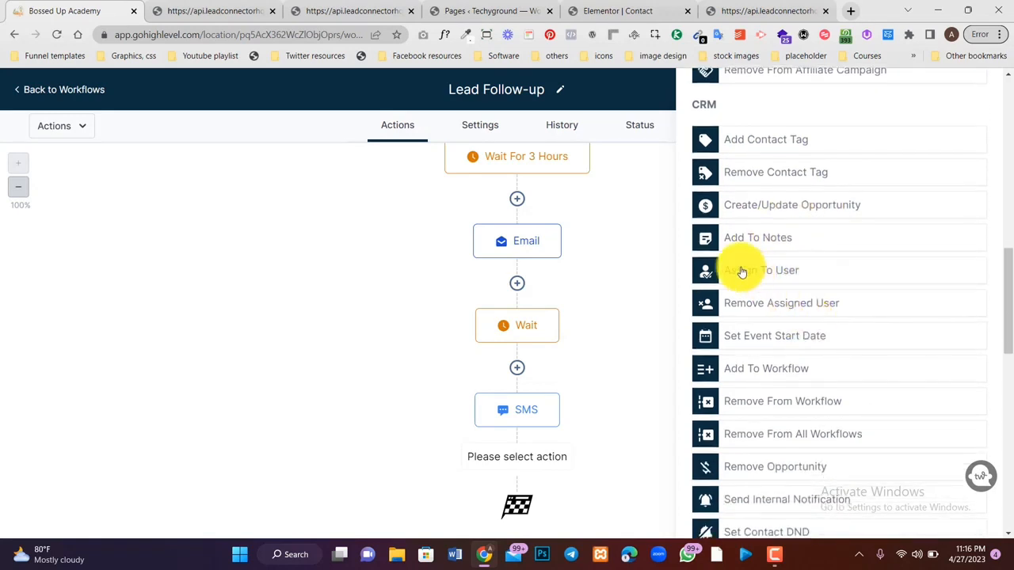
{"action": "left_click", "coordinate": [794, 271]}
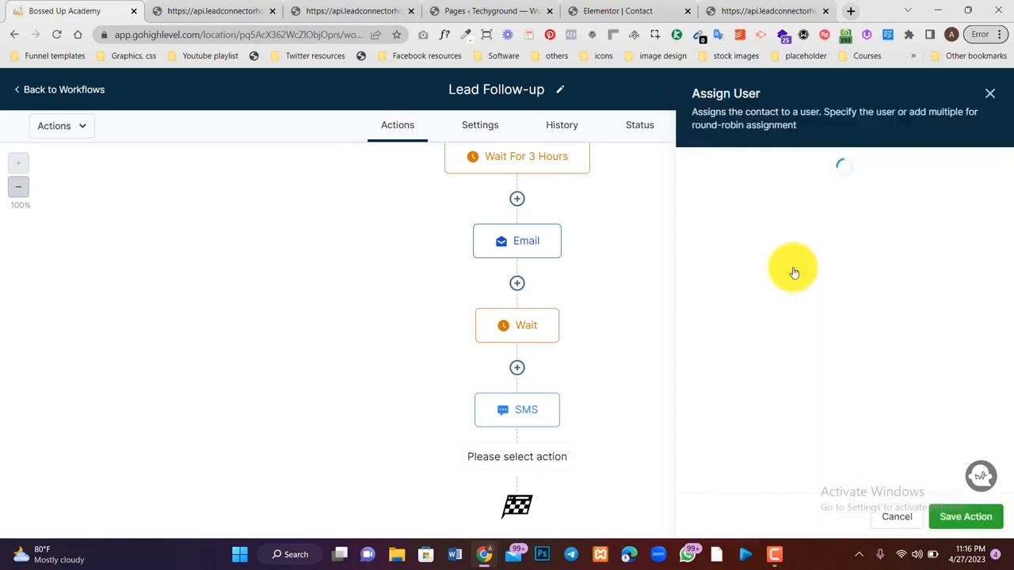
Select the first, fourth and fifth listed users as the ones to whom contacts are assigned
{"action": "left_click", "coordinate": [795, 261]}
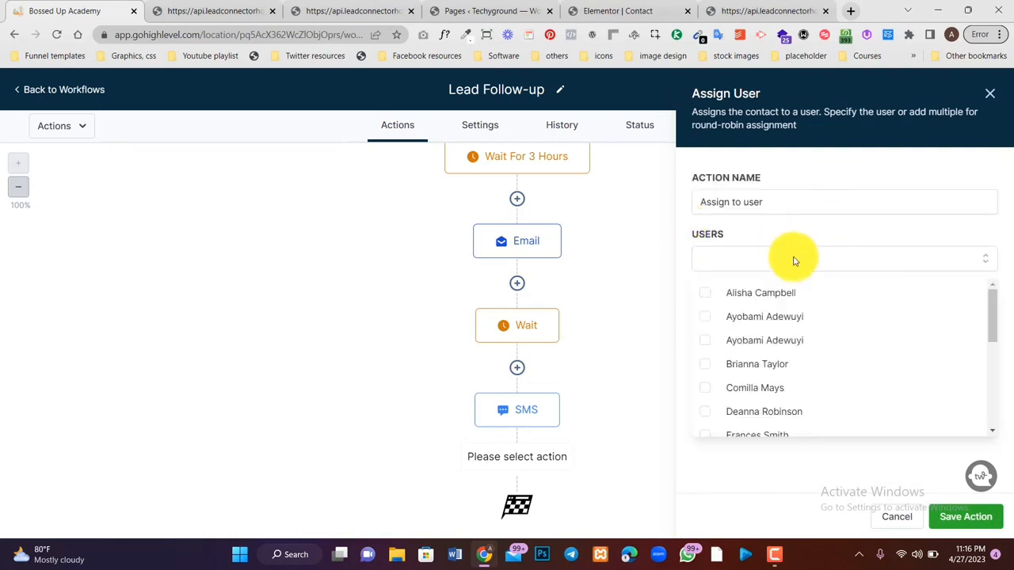
{"action": "scroll", "coordinate": [729, 408], "scroll_direction": "down", "scroll_amount": 5}
{"action": "scroll", "coordinate": [735, 330], "scroll_direction": "up", "scroll_amount": 5}
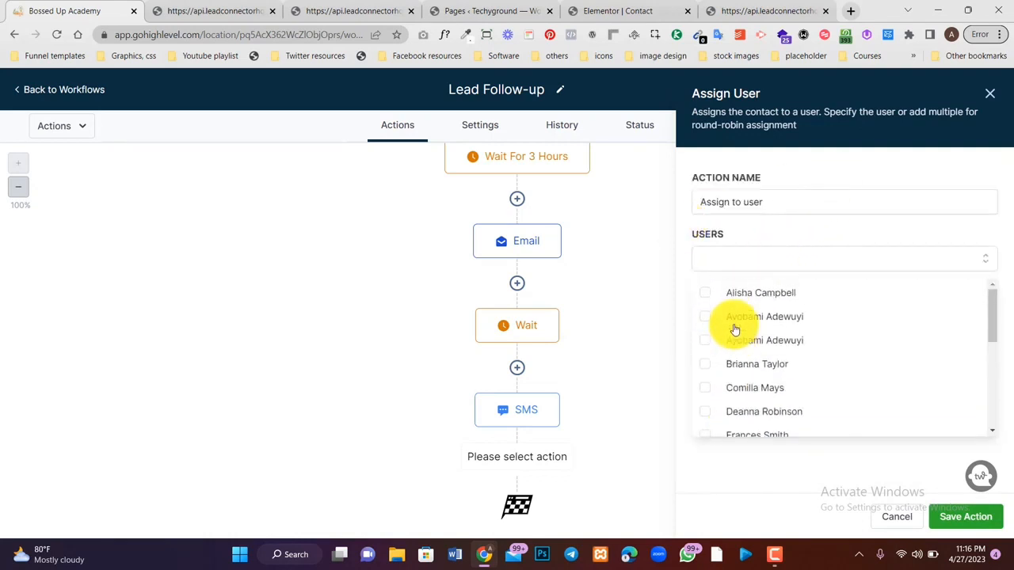
{"action": "left_click", "coordinate": [730, 267]}
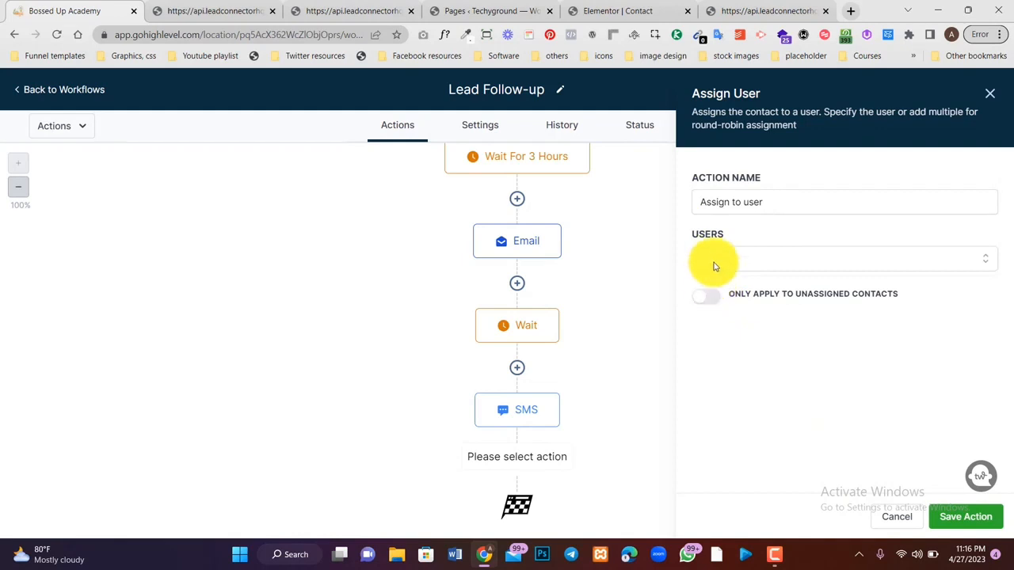
{"action": "left_click", "coordinate": [709, 257]}
{"action": "scroll", "coordinate": [725, 353], "scroll_direction": "down", "scroll_amount": 5}
{"action": "scroll", "coordinate": [729, 364], "scroll_direction": "up", "scroll_amount": 5}
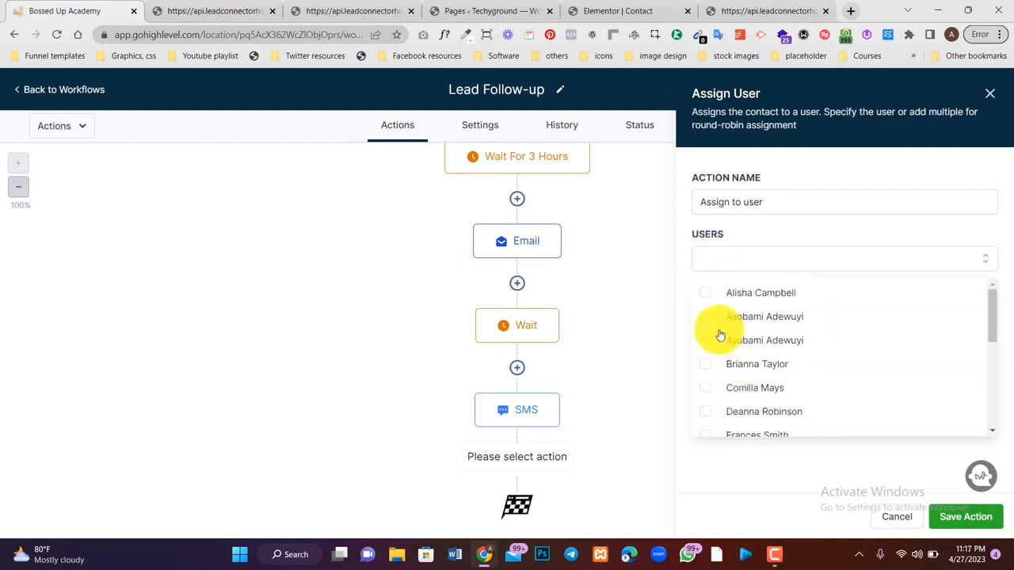
{"action": "left_click", "coordinate": [701, 302]}
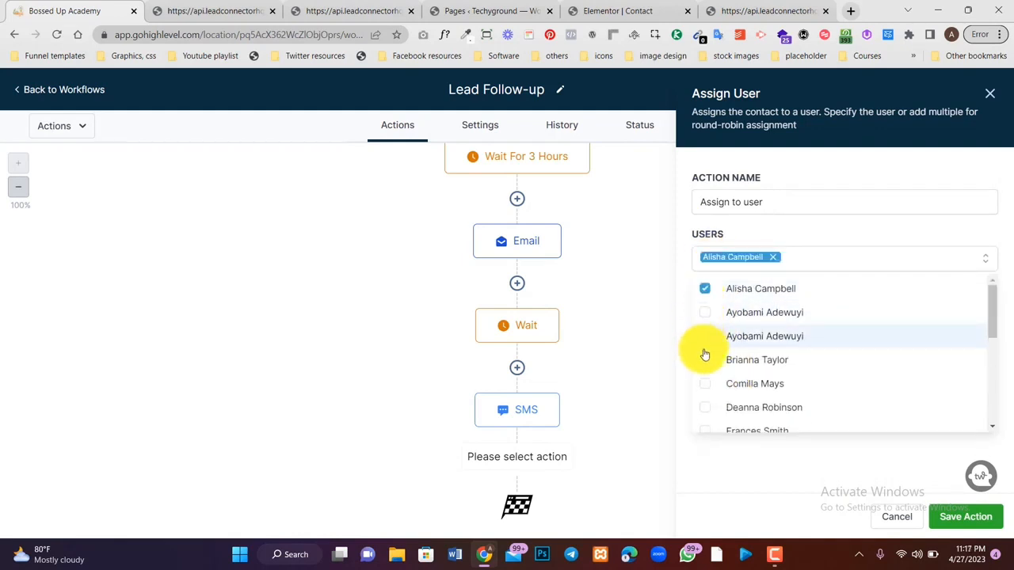
{"action": "left_click", "coordinate": [705, 359]}
{"action": "left_click", "coordinate": [706, 386]}
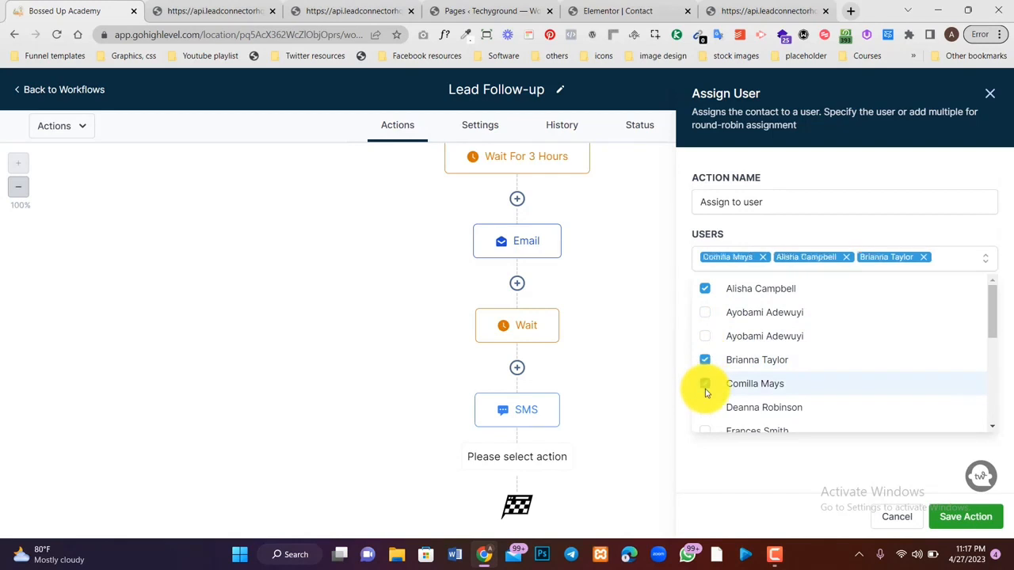
{"action": "left_click", "coordinate": [719, 471]}
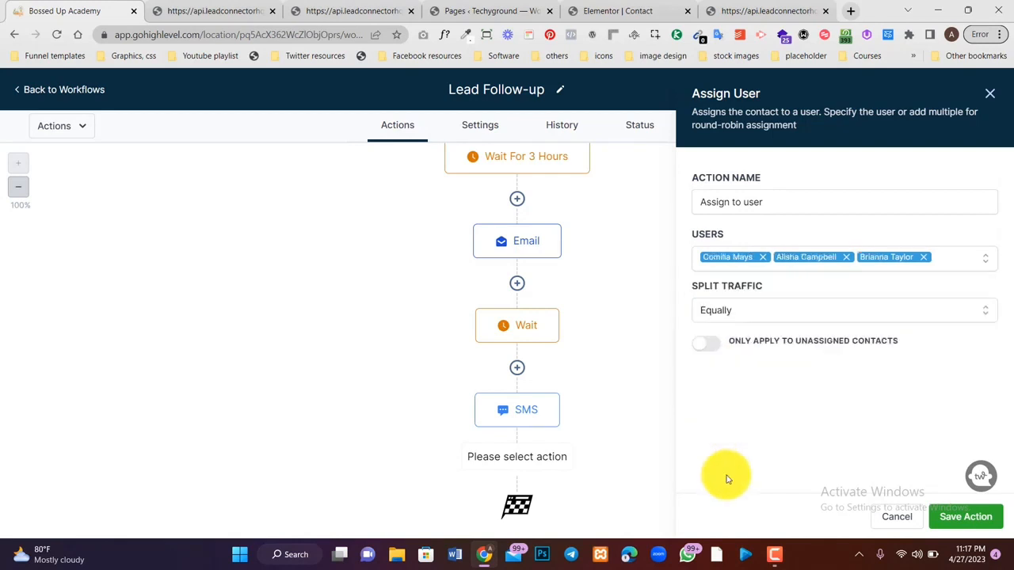
Try the Unevenly traffic split for the selected users and set it back to Equally
{"action": "left_click", "coordinate": [721, 313]}
{"action": "left_click", "coordinate": [748, 373]}
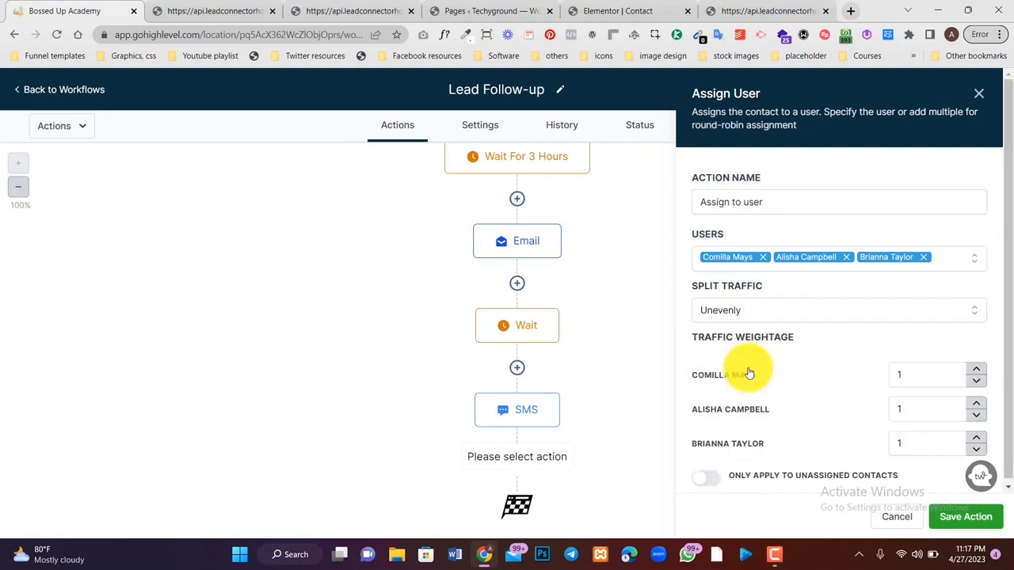
{"action": "scroll", "coordinate": [749, 373], "scroll_direction": "down", "scroll_amount": 1}
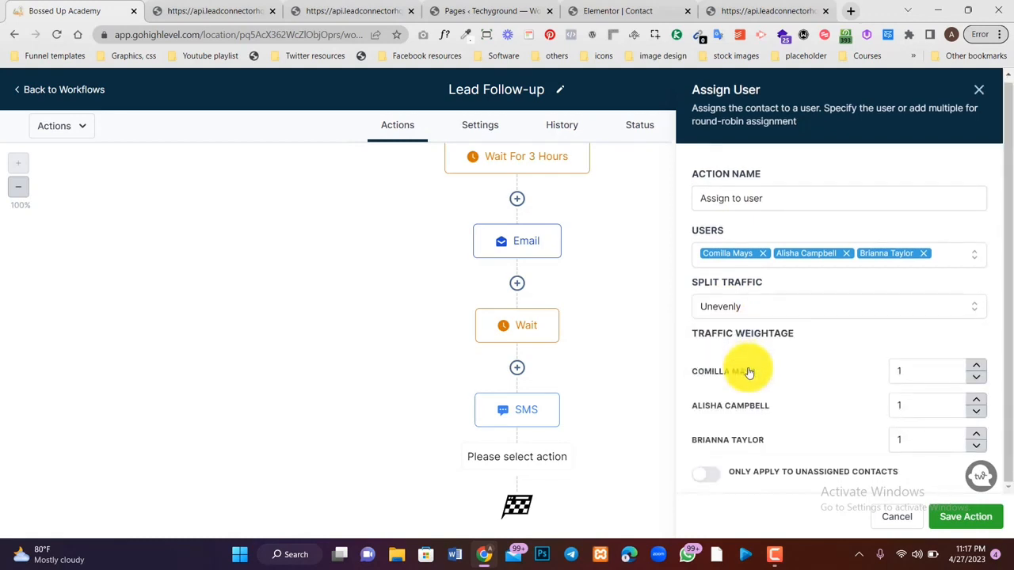
{"action": "left_click", "coordinate": [747, 306]}
{"action": "left_click", "coordinate": [724, 334]}
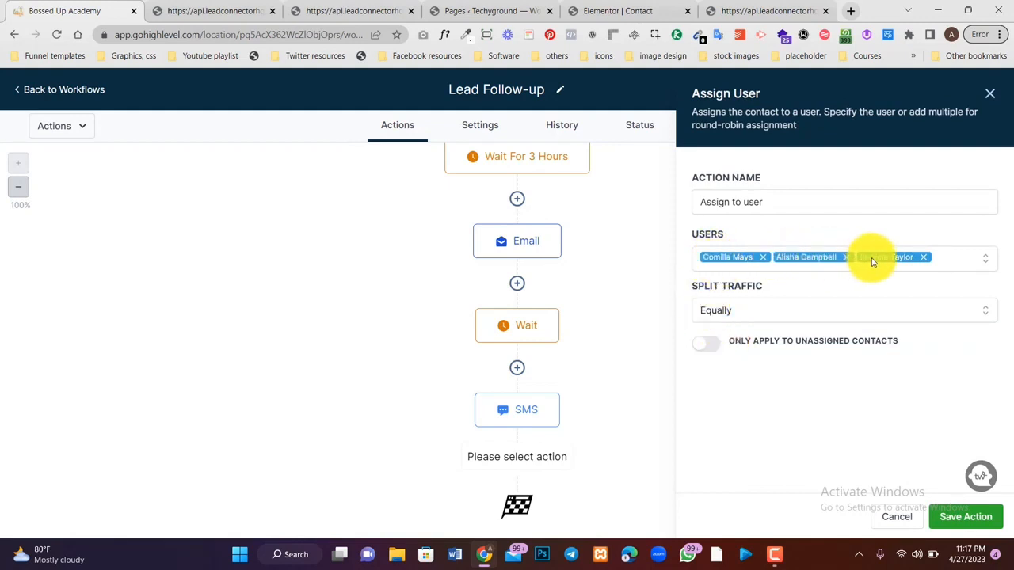
Split the traffic unevenly among the three users with weightages 3, 2 and 1 in listed order, and save the action
{"action": "left_click", "coordinate": [775, 314]}
{"action": "left_click", "coordinate": [747, 362]}
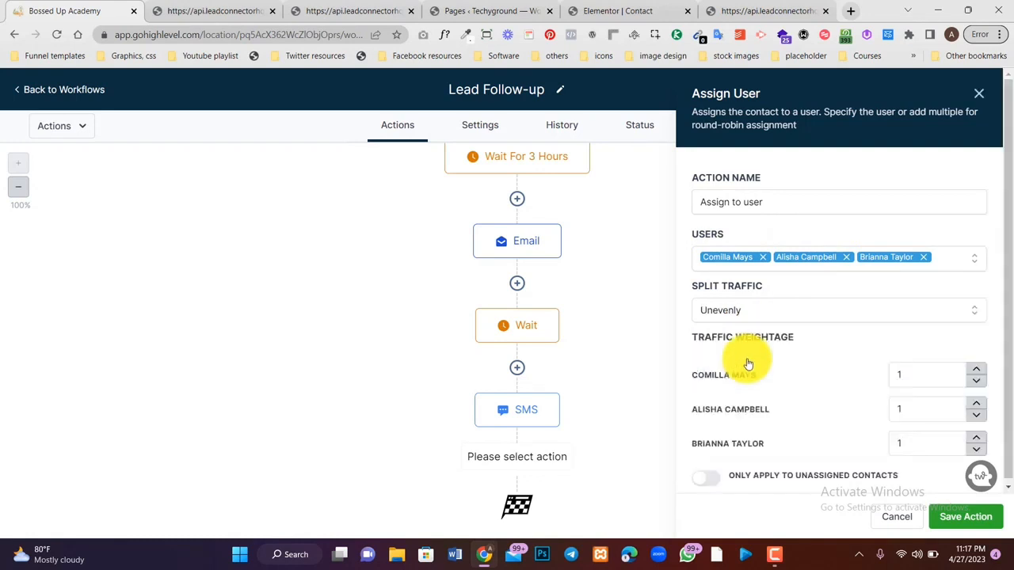
{"action": "left_click", "coordinate": [911, 373]}
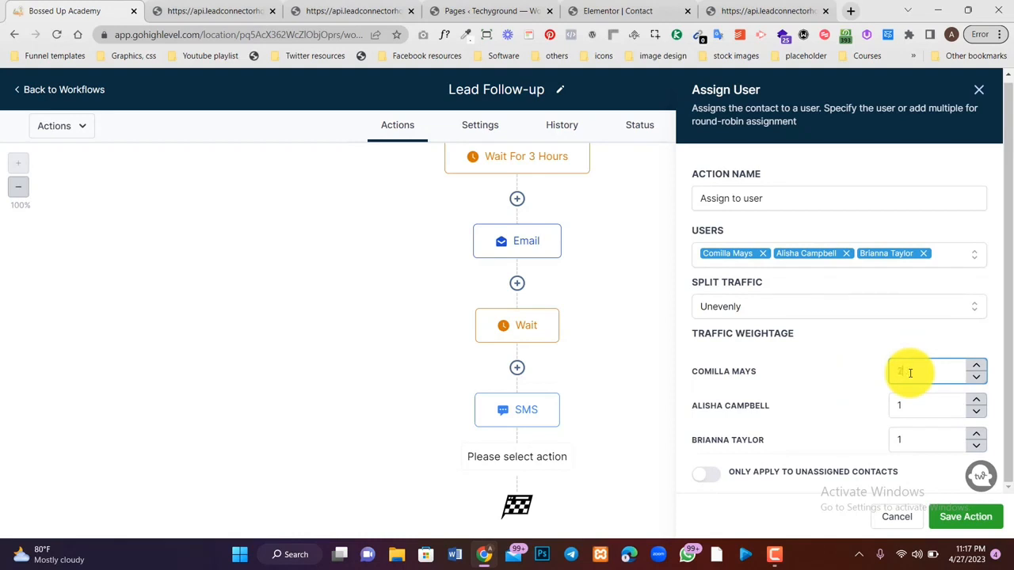
{"action": "left_click", "coordinate": [920, 404]}
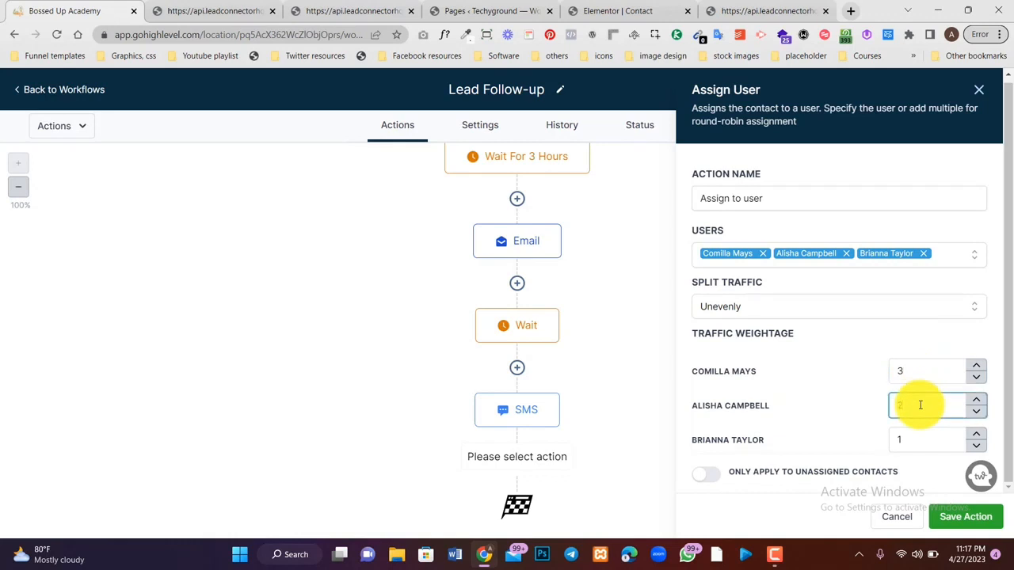
{"action": "type", "text": "2"}
{"action": "left_click", "coordinate": [869, 376]}
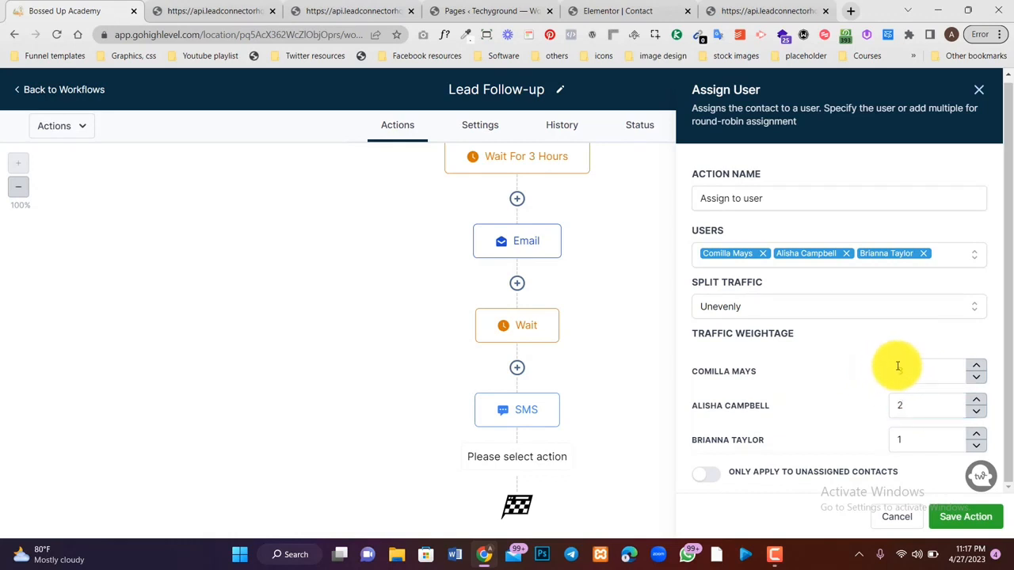
{"action": "left_click", "coordinate": [904, 438]}
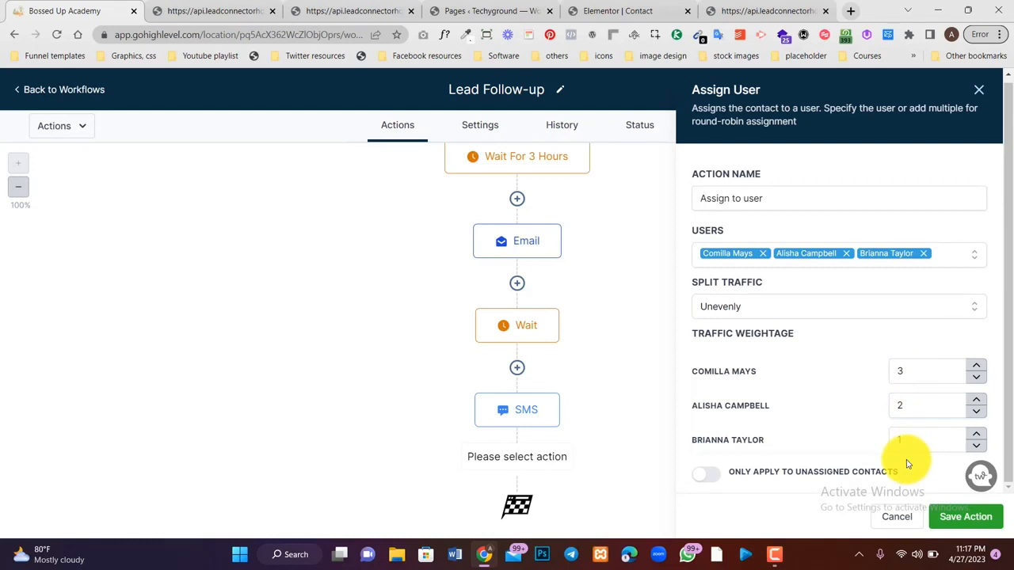
{"action": "type", "text": "1"}
{"action": "left_click", "coordinate": [951, 519]}
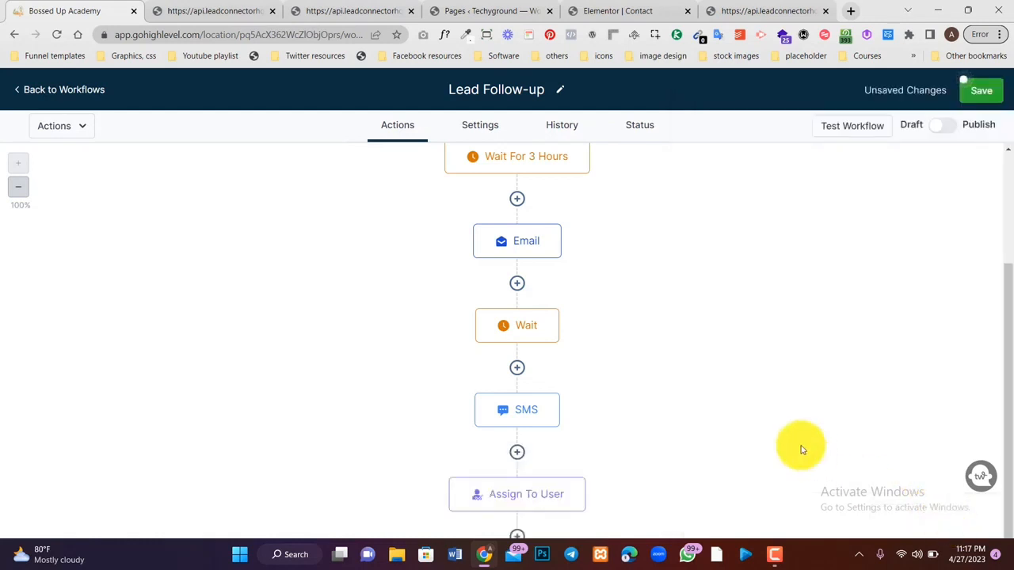
Add a Send Internal Notification action after the user assignment, searching for "not", and set its notification type to Email
{"action": "scroll", "coordinate": [801, 449], "scroll_direction": "down", "scroll_amount": 1}
{"action": "left_click", "coordinate": [516, 453]}
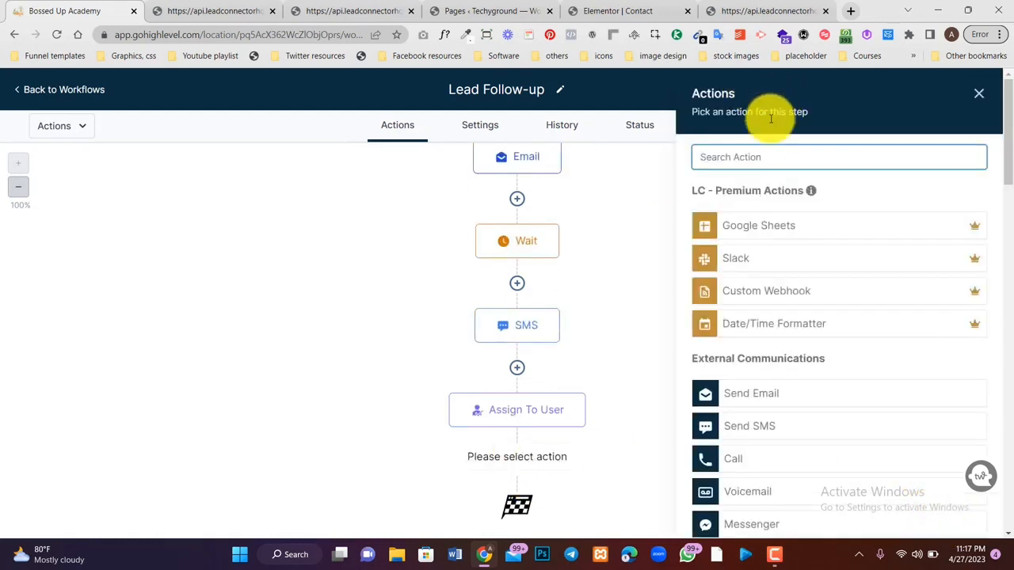
{"action": "left_click", "coordinate": [765, 155]}
{"action": "type", "text": "not"}
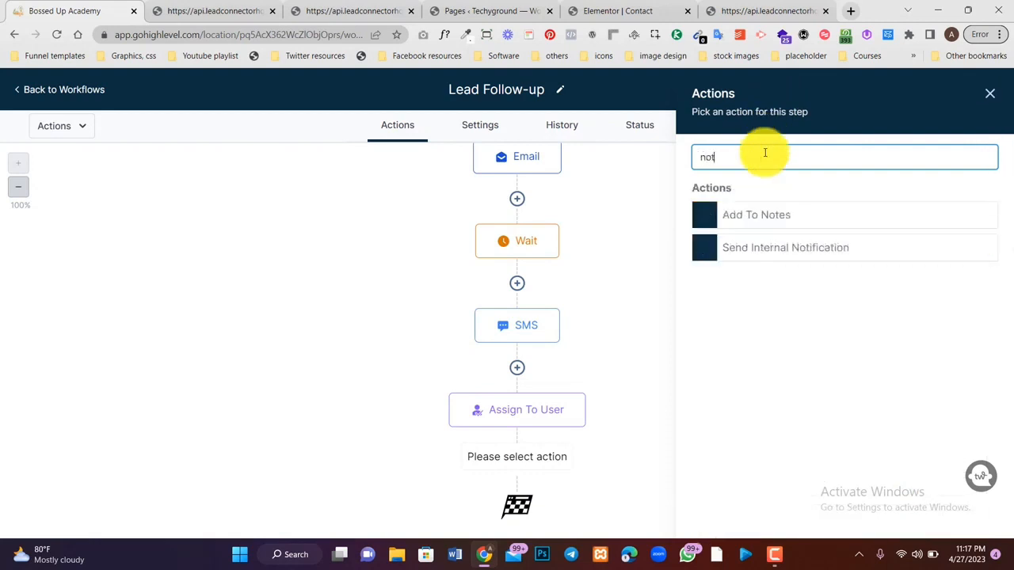
{"action": "left_click", "coordinate": [779, 253]}
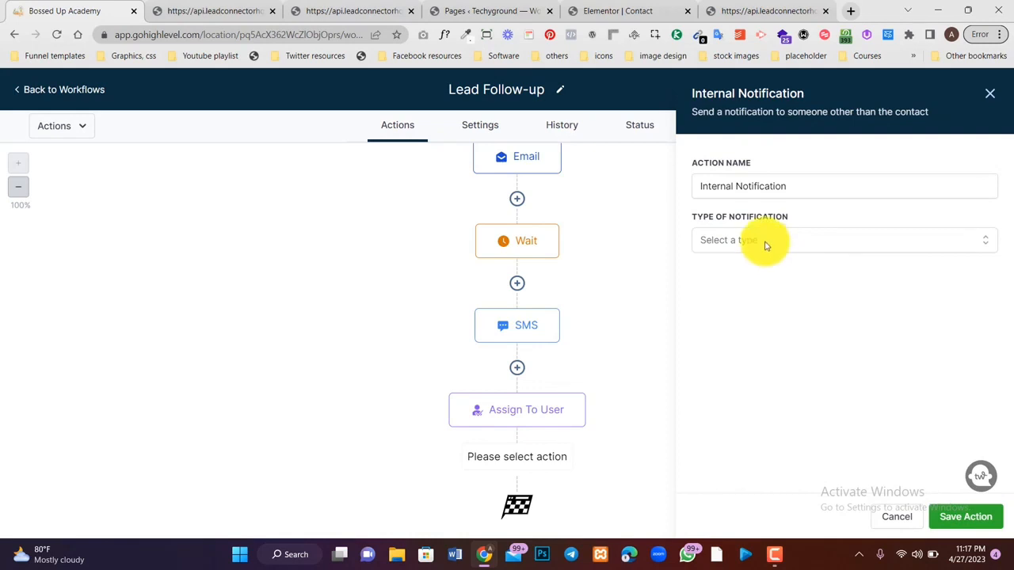
{"action": "left_click", "coordinate": [760, 242]}
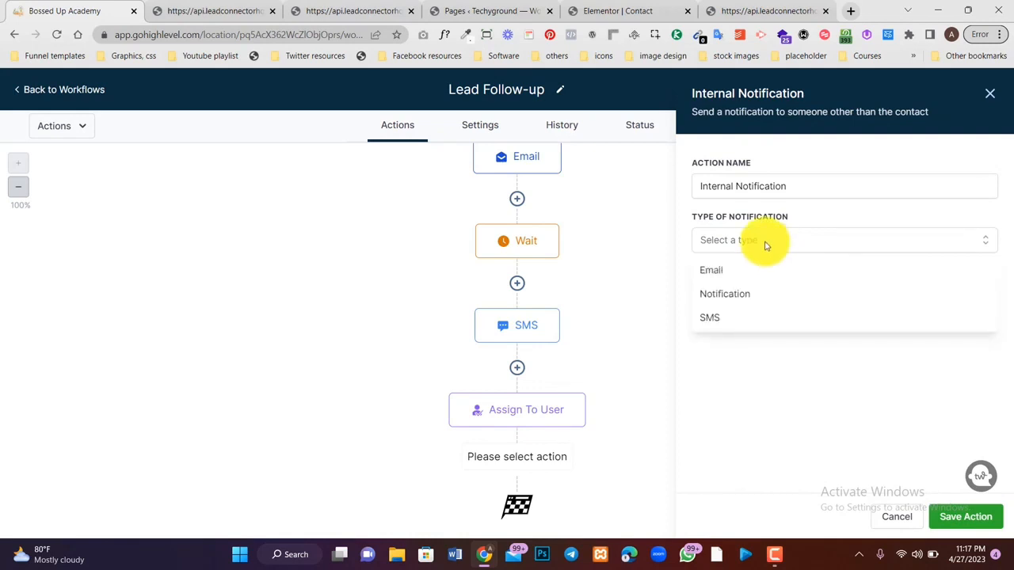
{"action": "left_click", "coordinate": [729, 270]}
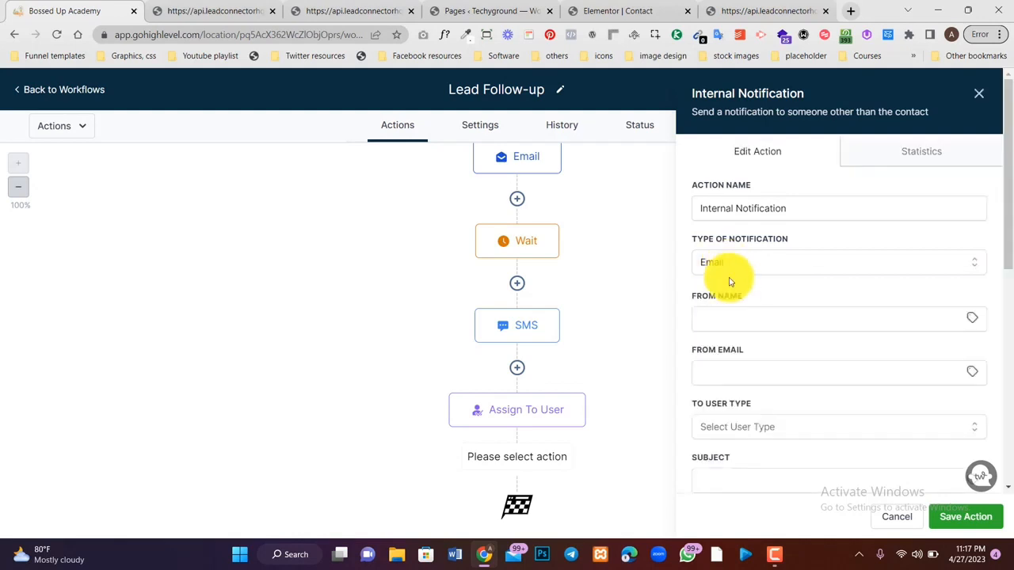
{"action": "scroll", "coordinate": [760, 359], "scroll_direction": "down", "scroll_amount": 1}
{"action": "scroll", "coordinate": [760, 359], "scroll_direction": "up", "scroll_amount": 1}
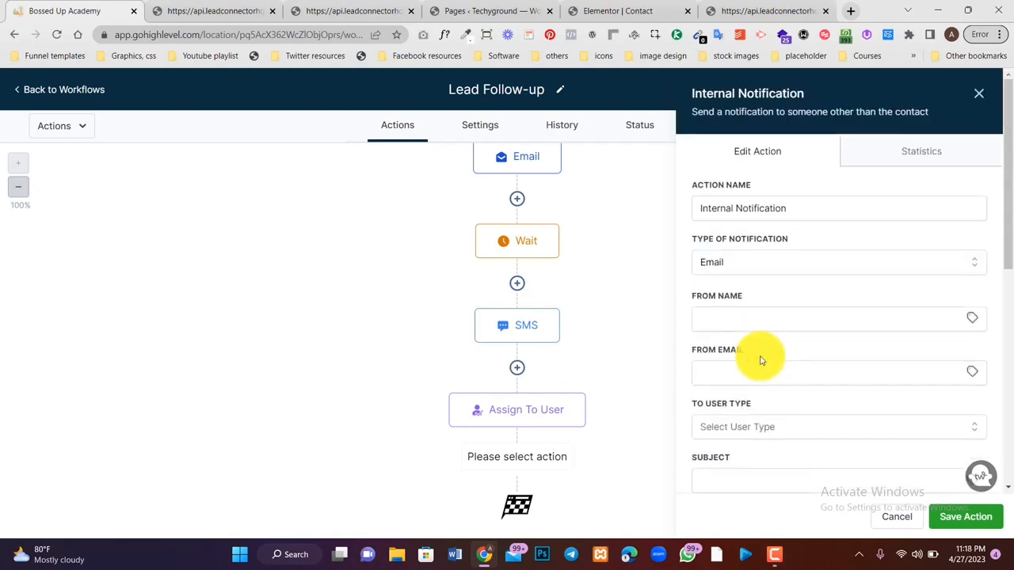
{"action": "scroll", "coordinate": [761, 359], "scroll_direction": "down", "scroll_amount": 1}
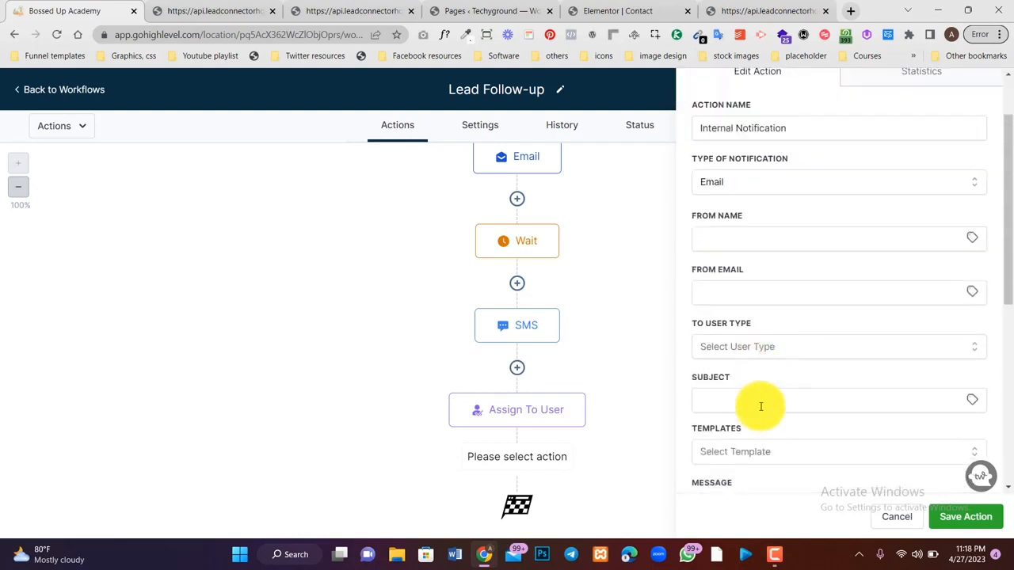
{"action": "left_click", "coordinate": [736, 348]}
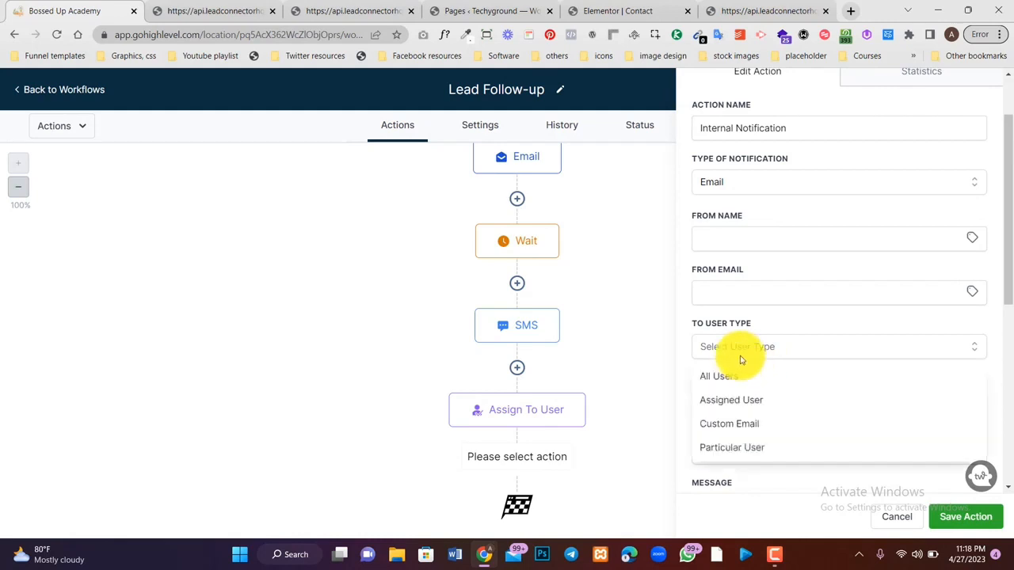
{"action": "left_click", "coordinate": [729, 433]}
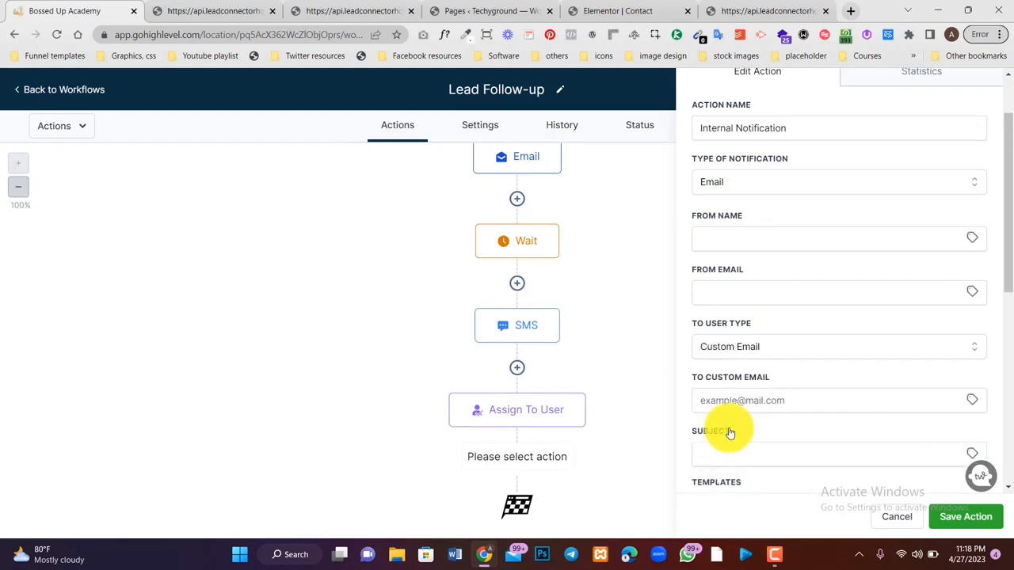
{"action": "left_click", "coordinate": [738, 452]}
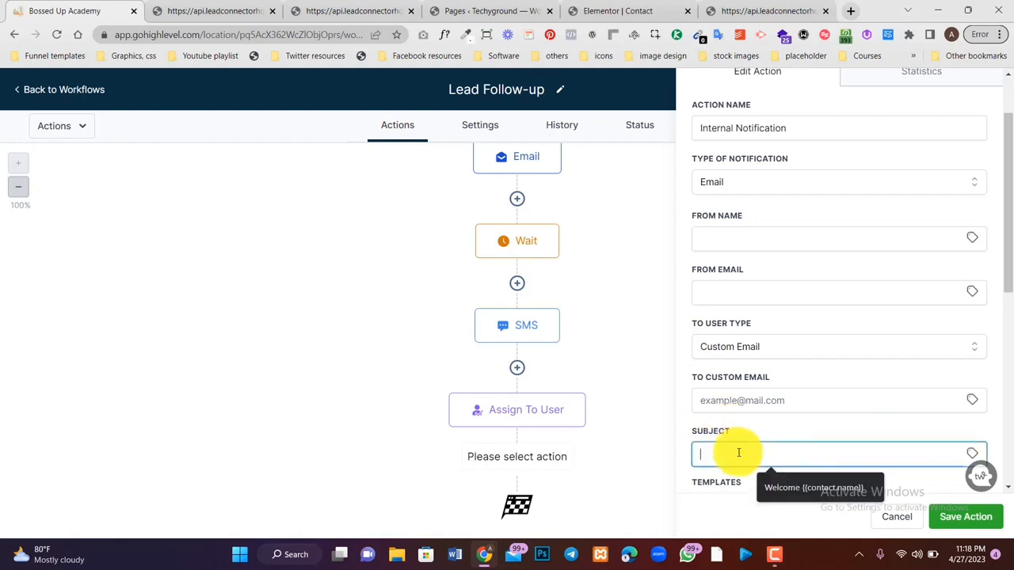
{"action": "scroll", "coordinate": [739, 452], "scroll_direction": "down", "scroll_amount": 1}
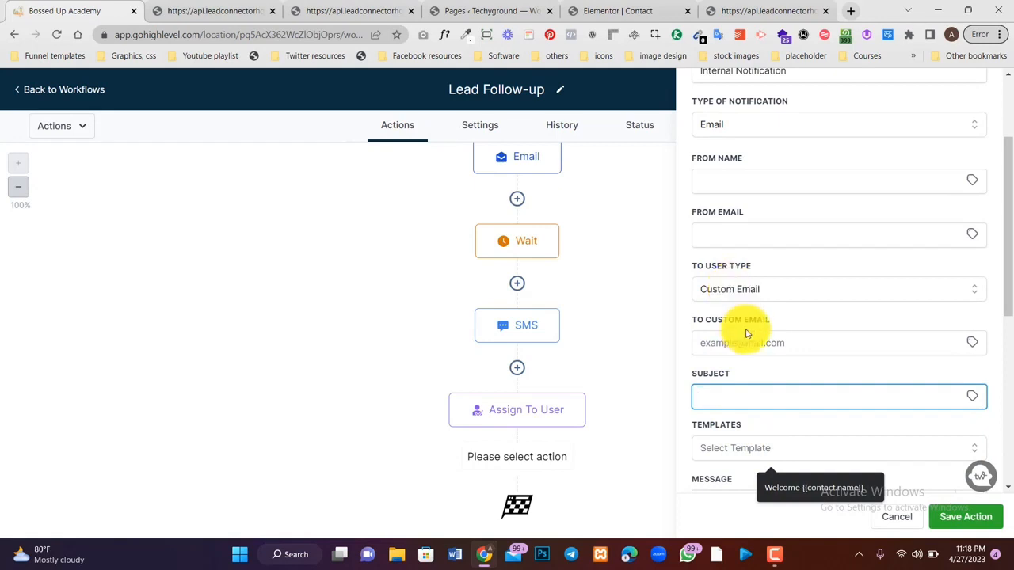
{"action": "left_click", "coordinate": [770, 342]}
Address the internal notification to All Users and set its From Name to the account's name custom value
{"action": "left_click", "coordinate": [730, 300]}
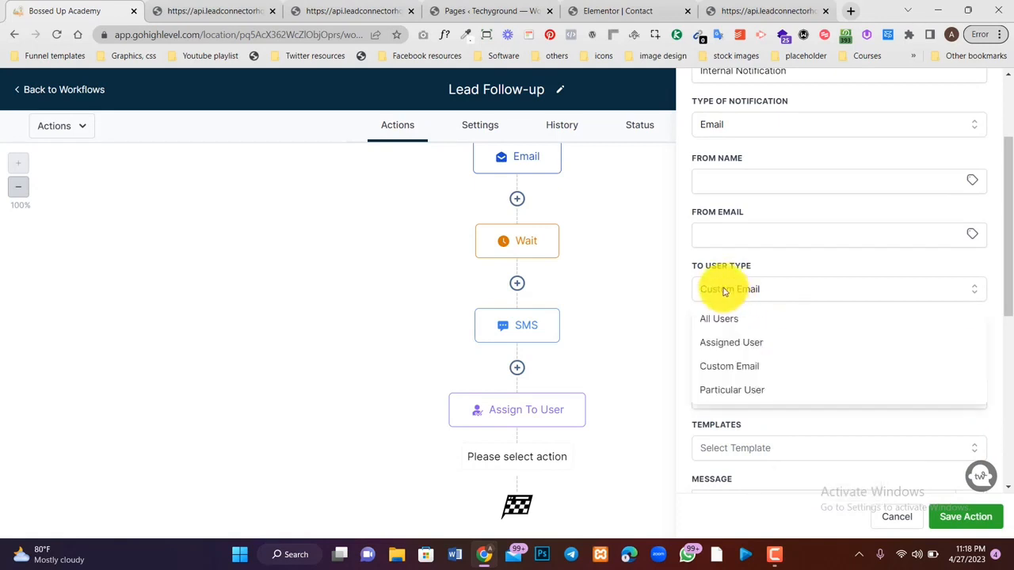
{"action": "left_click", "coordinate": [732, 320]}
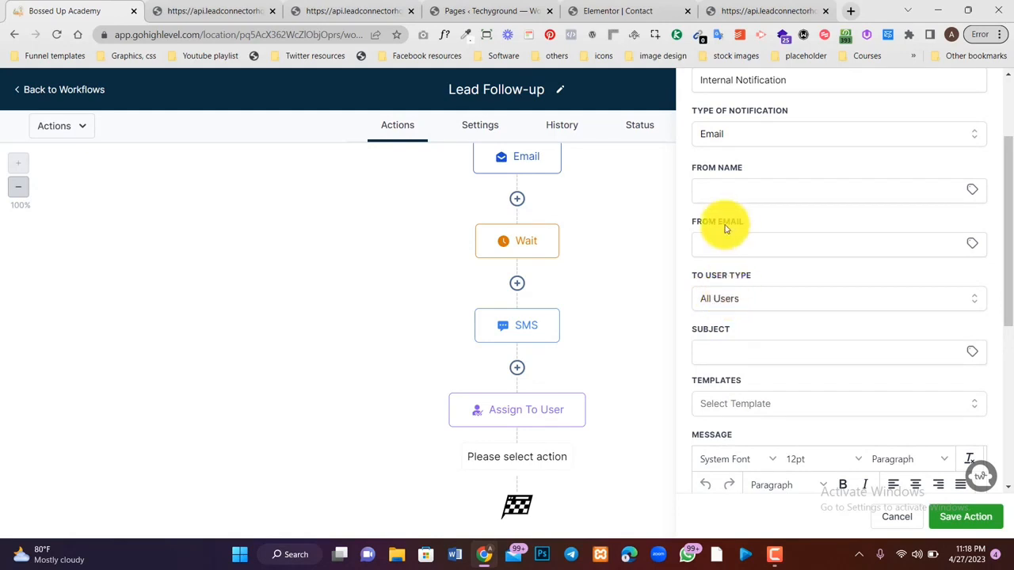
{"action": "left_click", "coordinate": [972, 190]}
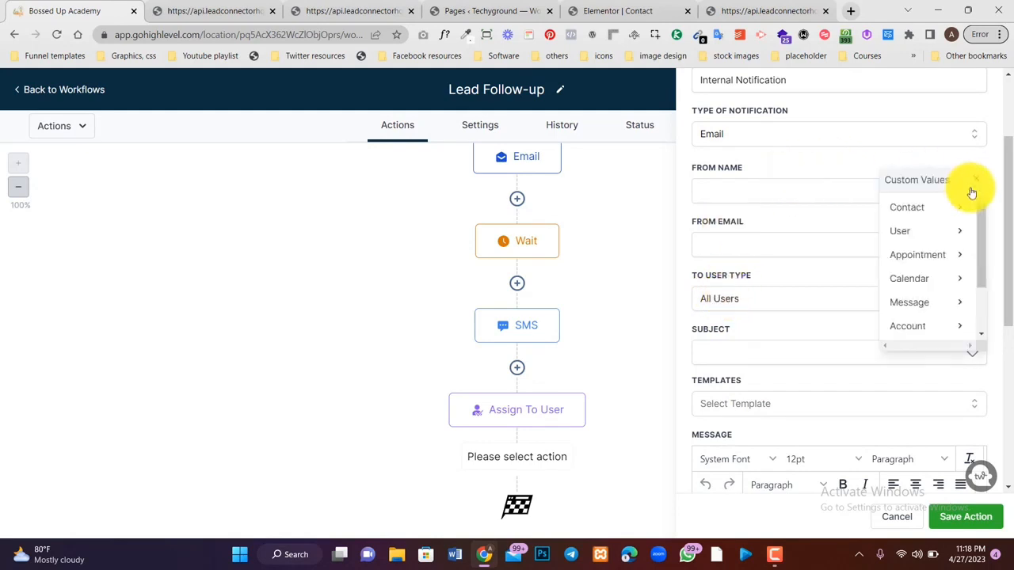
{"action": "left_click", "coordinate": [945, 324]}
{"action": "left_click", "coordinate": [906, 211]}
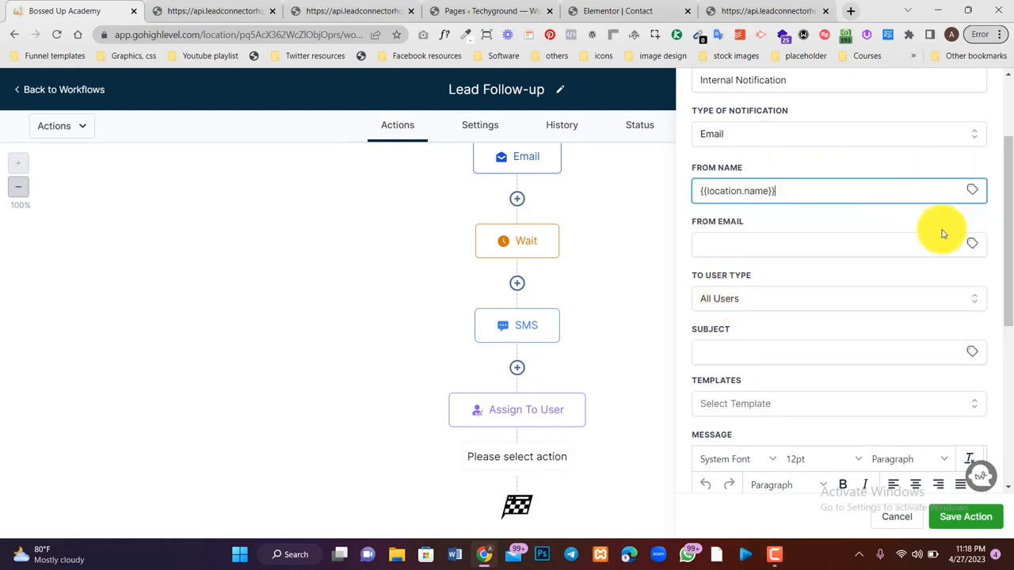
Set the notification's From Email to the account's email custom value, {{location.email}}
{"action": "left_click", "coordinate": [973, 243]}
{"action": "left_click", "coordinate": [948, 384]}
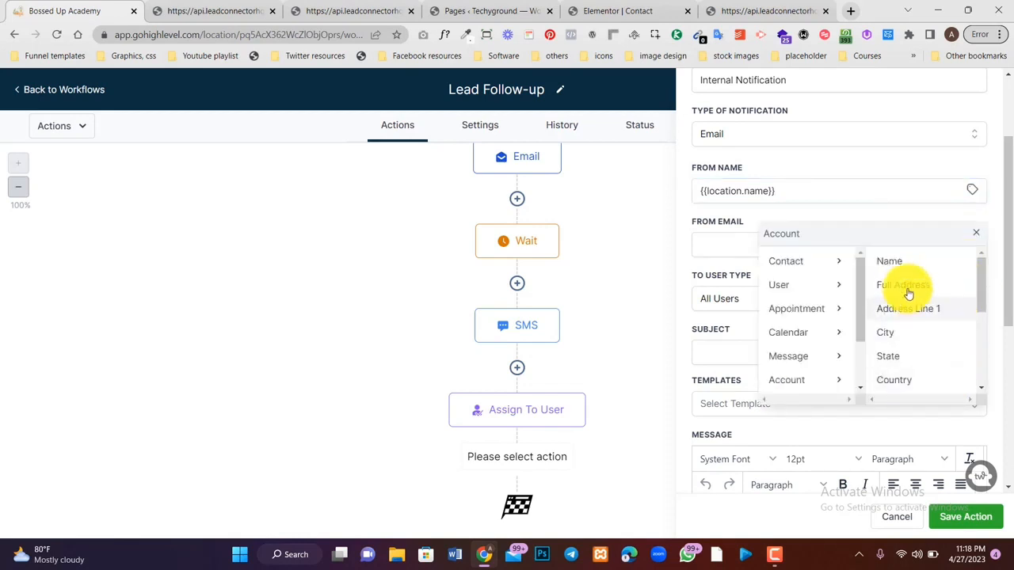
{"action": "scroll", "coordinate": [907, 301], "scroll_direction": "down", "scroll_amount": 3}
{"action": "left_click", "coordinate": [896, 313]}
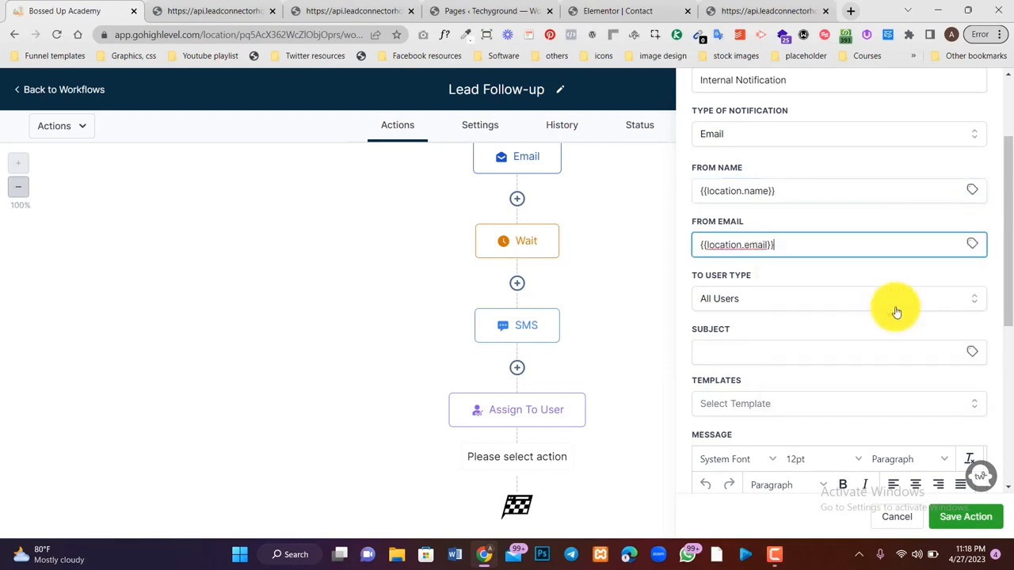
Enter "You have a new lead" as the notification email's subject
{"action": "left_click", "coordinate": [908, 360]}
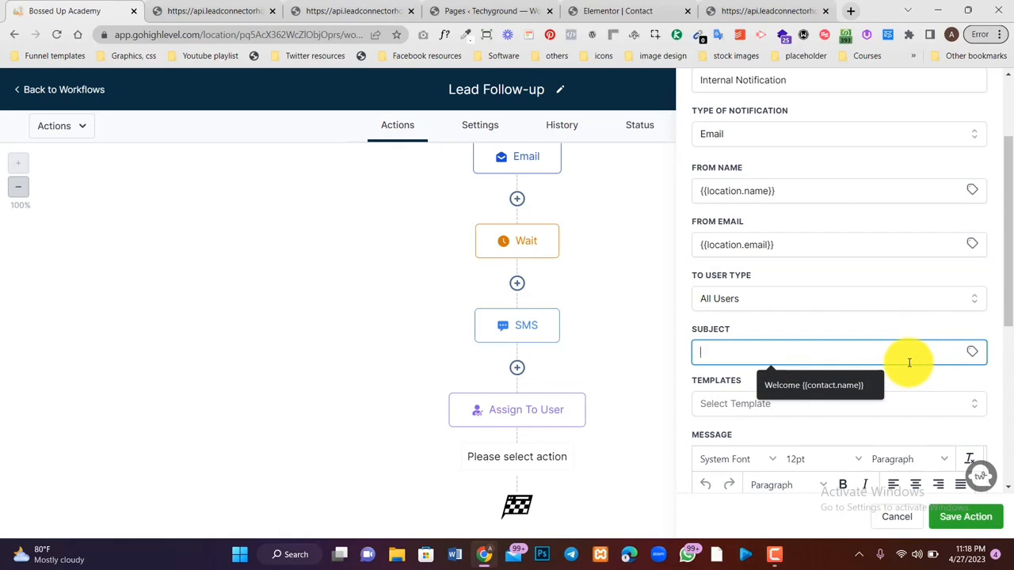
{"action": "type", "text": "You have a "}
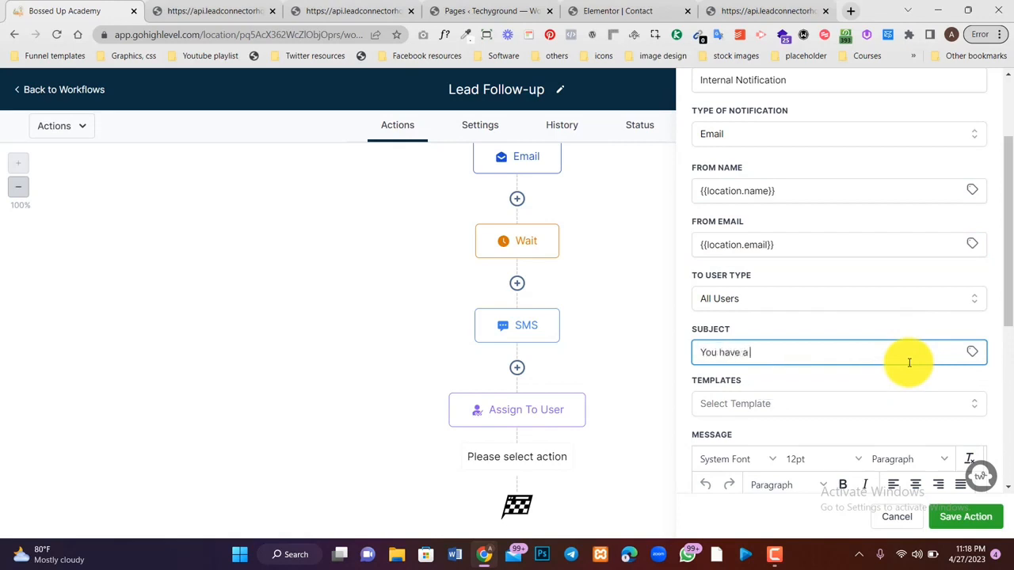
{"action": "type", "text": "new lead"}
Start the notification message with "YOu have a new lead" and, after a blank line, "Here are the details"
{"action": "scroll", "coordinate": [908, 362], "scroll_direction": "down", "scroll_amount": 2}
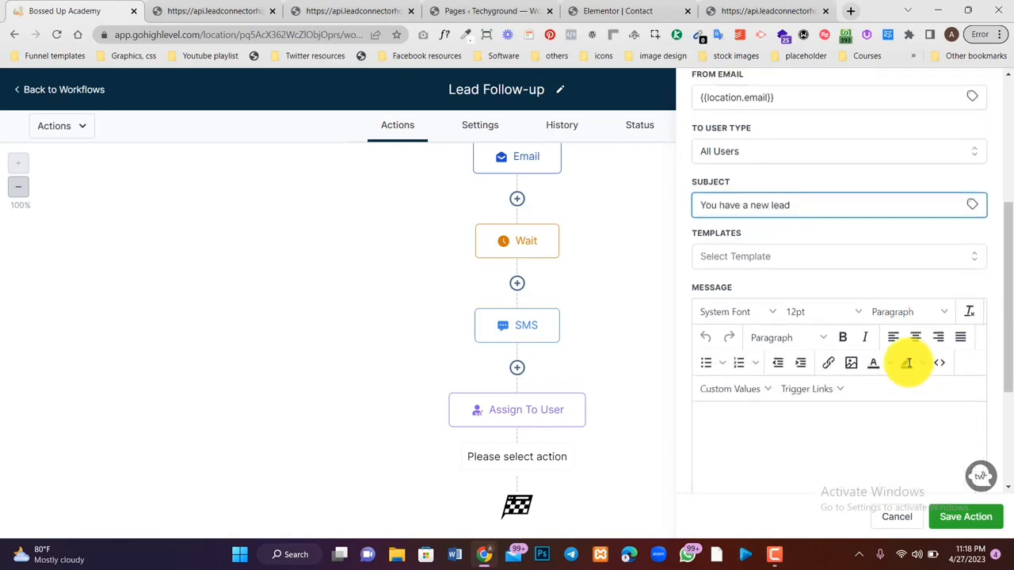
{"action": "left_click", "coordinate": [842, 426]}
{"action": "type", "text": "YOu "}
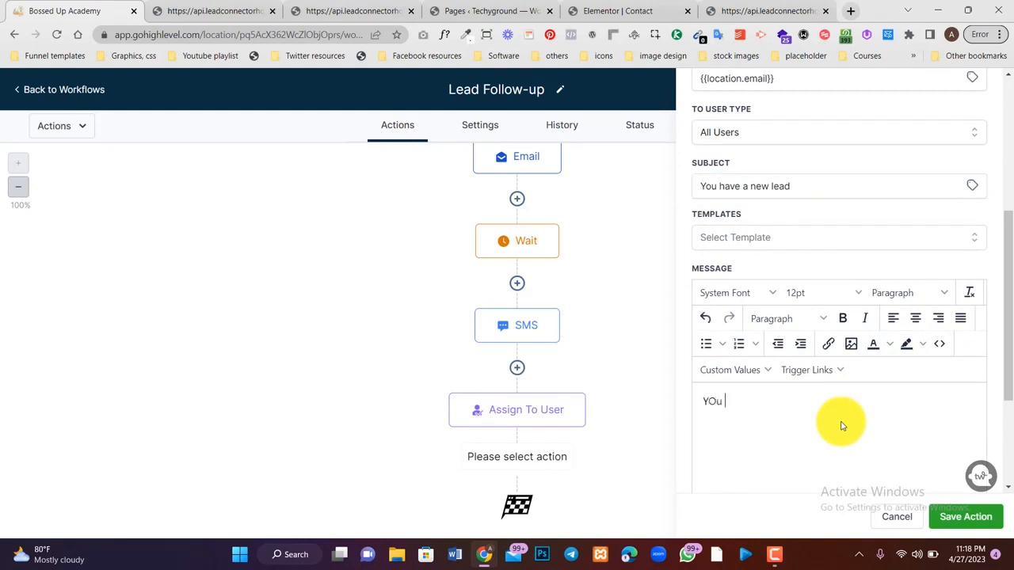
{"action": "type", "text": "have a new lead"}
{"action": "key", "text": "Return"}
{"action": "type", "text": "Here are the"}
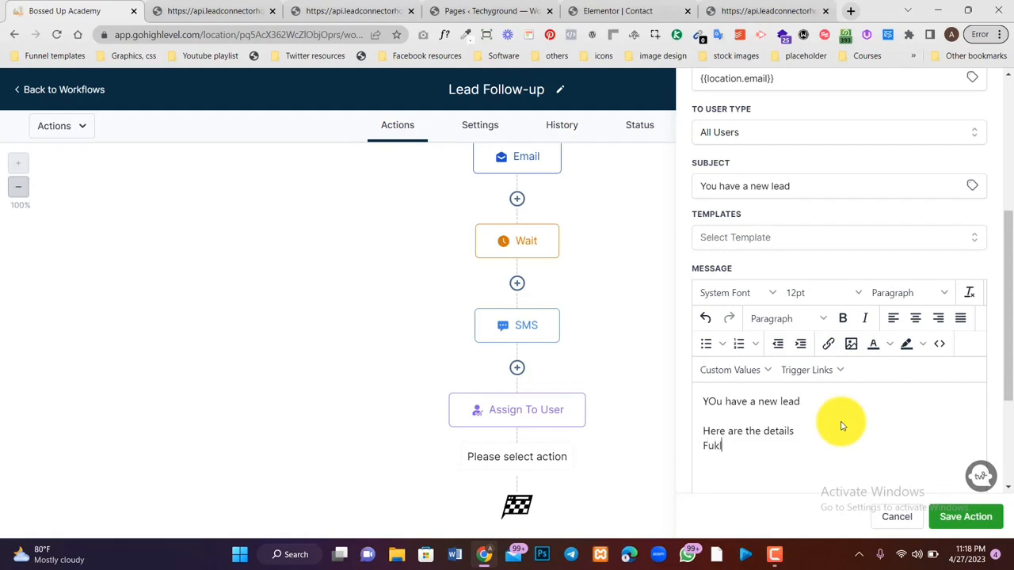
Add a "Full name -" line to the message, followed by the contact's full name custom value
{"action": "type", "text": "Full name -"}
{"action": "left_click", "coordinate": [763, 370]}
{"action": "mouse_move", "coordinate": [744, 178]}
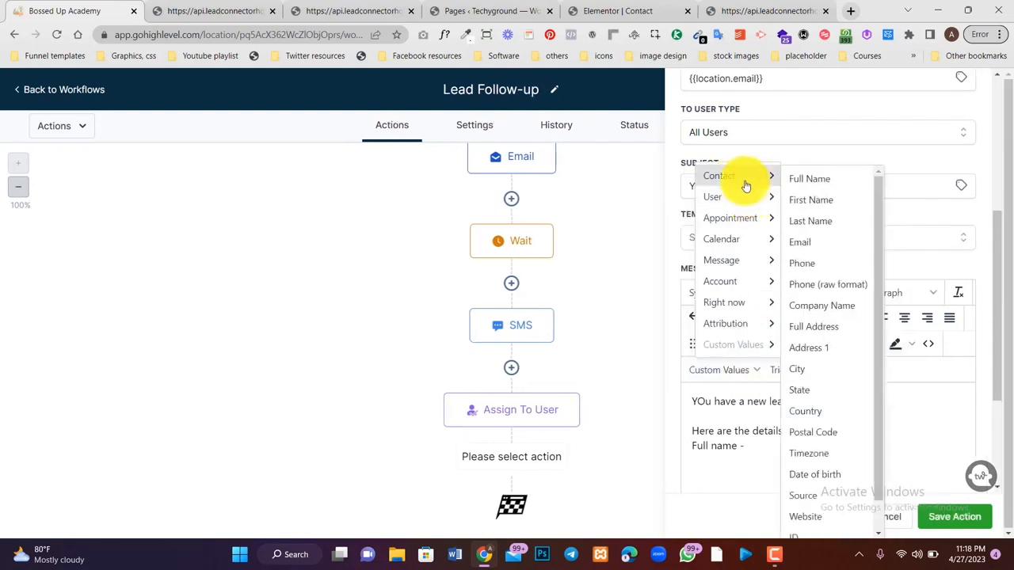
{"action": "left_click", "coordinate": [794, 181]}
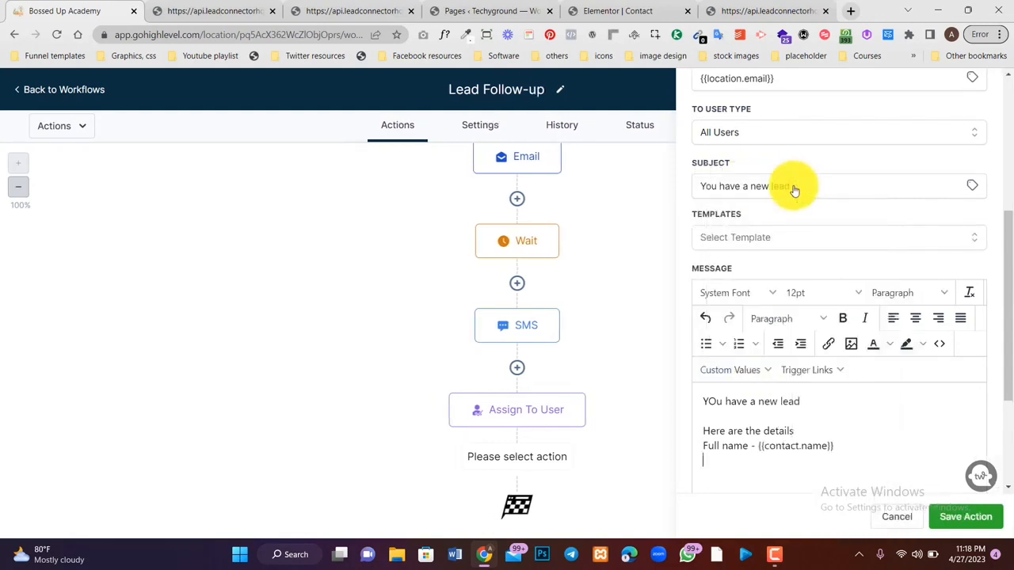
Add an "Email -" line below the full name, followed by the contact's email custom value
{"action": "key", "text": "Return"}
{"action": "type", "text": "Email -"}
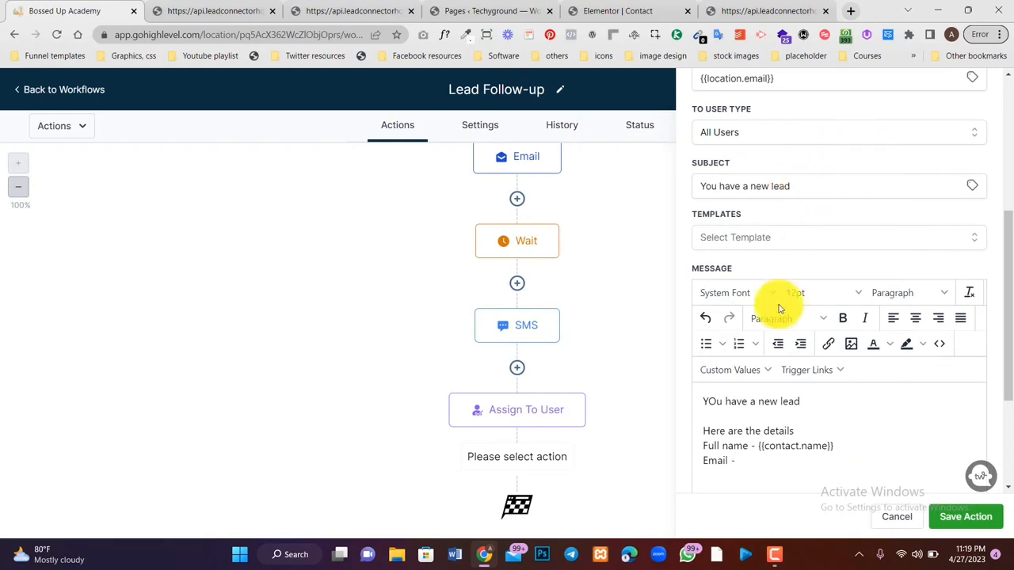
{"action": "left_click", "coordinate": [745, 370]}
{"action": "mouse_move", "coordinate": [737, 163]}
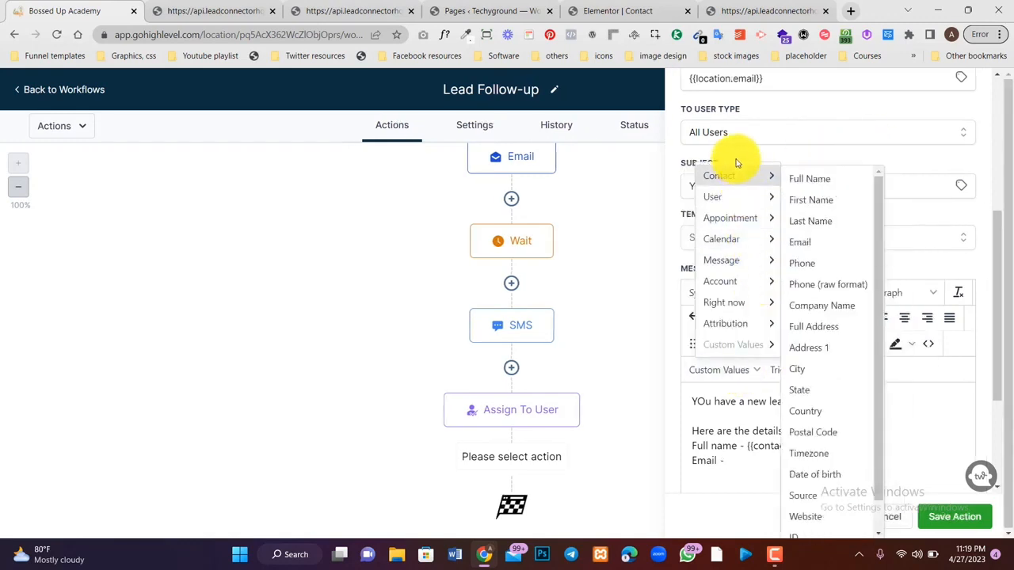
{"action": "left_click", "coordinate": [830, 247]}
End the message with "Reach out to him immediately!" after a blank line and save the notification action
{"action": "type", "text": "Reach"}
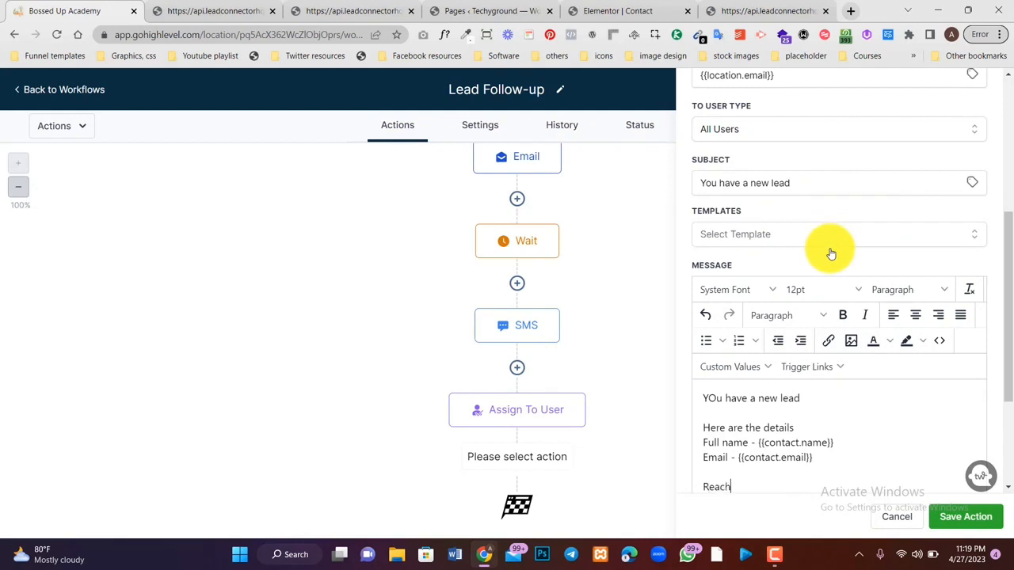
{"action": "type", "text": " out to him immediately!"}
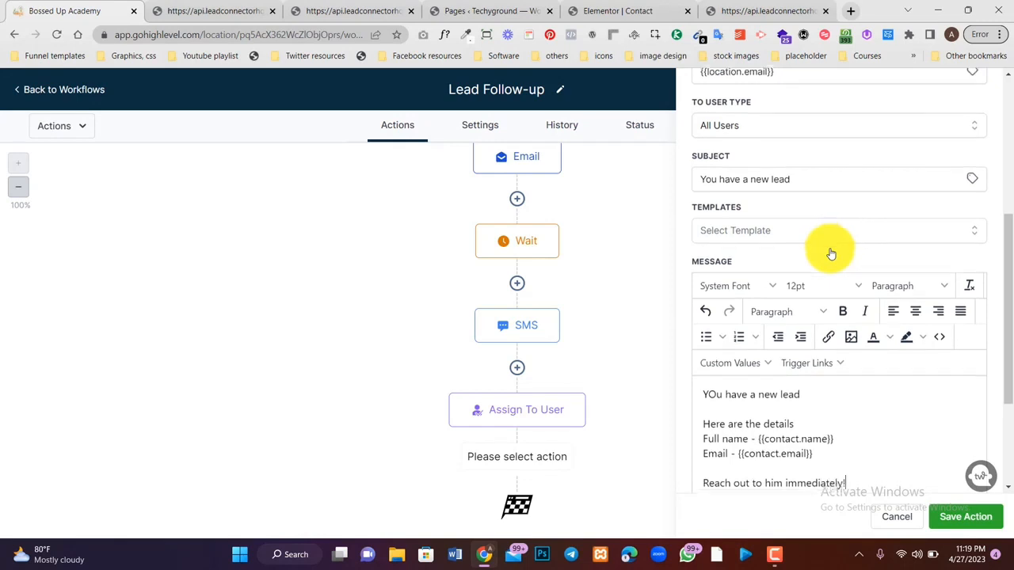
{"action": "scroll", "coordinate": [956, 301], "scroll_direction": "down", "scroll_amount": 1}
{"action": "left_click", "coordinate": [966, 515]}
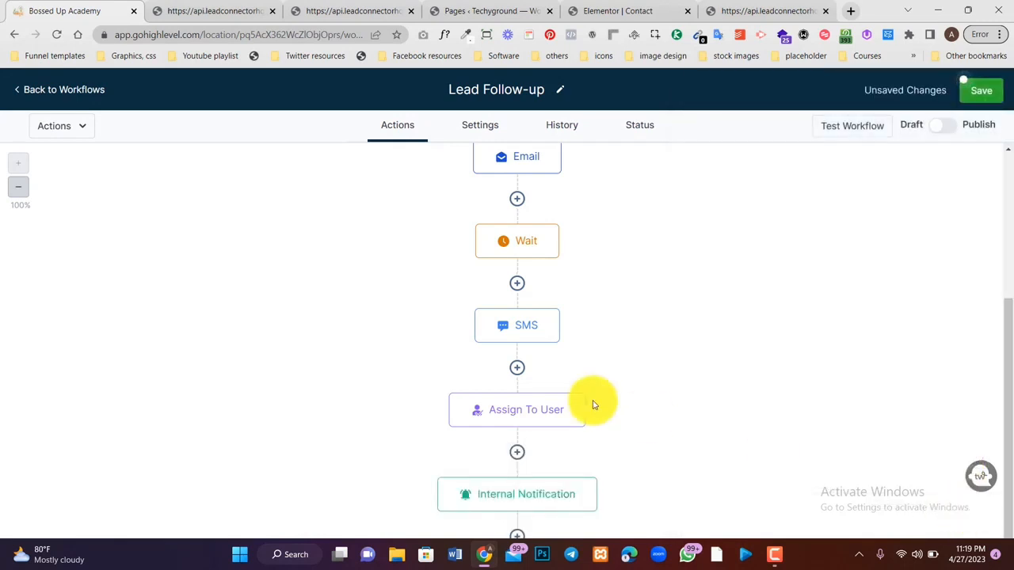
Browse the actions available after Internal Notification and review the Assign To User settings without changing them
{"action": "scroll", "coordinate": [515, 446], "scroll_direction": "down", "scroll_amount": 1}
{"action": "left_click", "coordinate": [516, 455]}
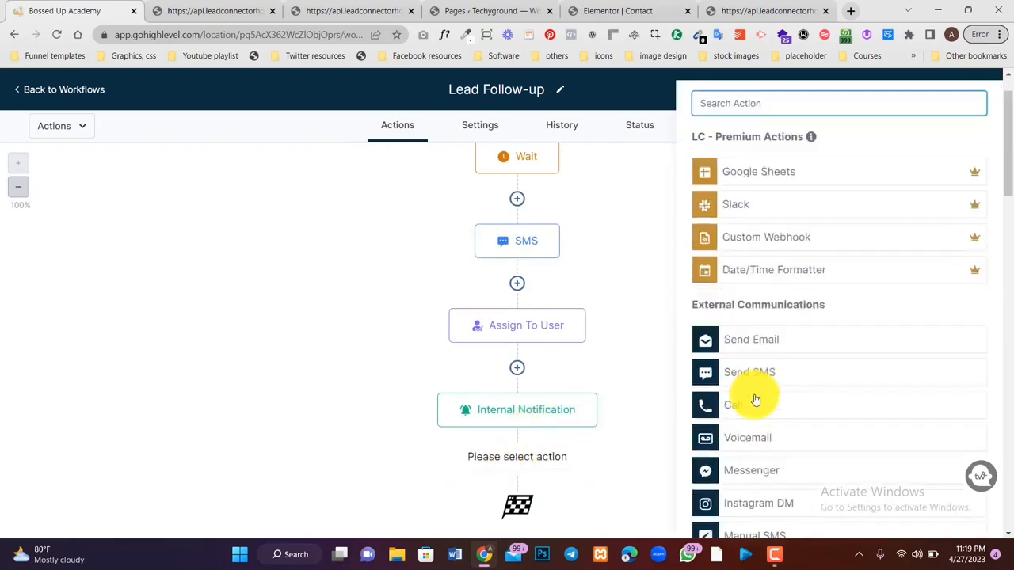
{"action": "scroll", "coordinate": [754, 399], "scroll_direction": "down", "scroll_amount": 15}
{"action": "scroll", "coordinate": [754, 397], "scroll_direction": "down", "scroll_amount": 2}
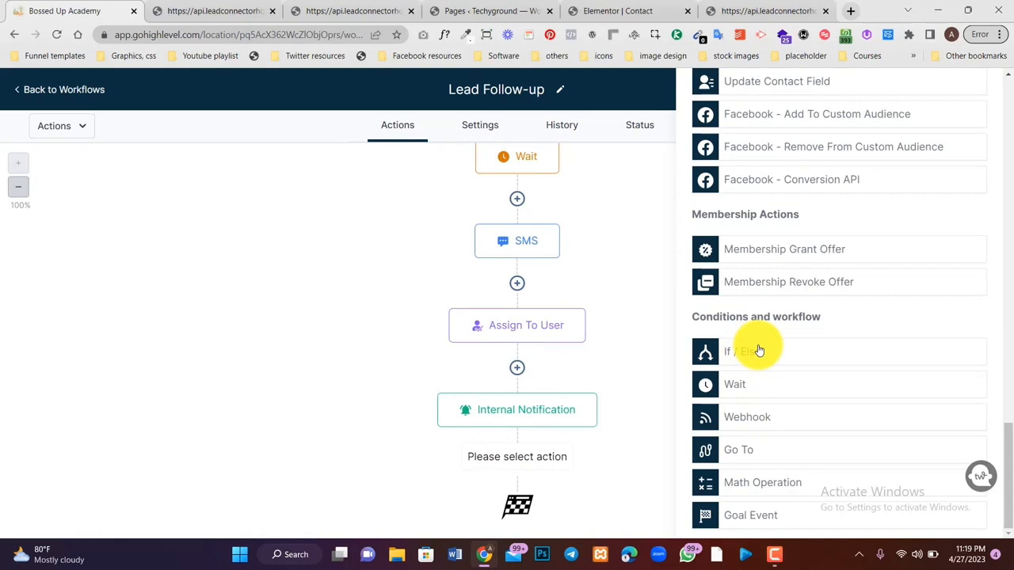
{"action": "scroll", "coordinate": [758, 351], "scroll_direction": "up", "scroll_amount": 4}
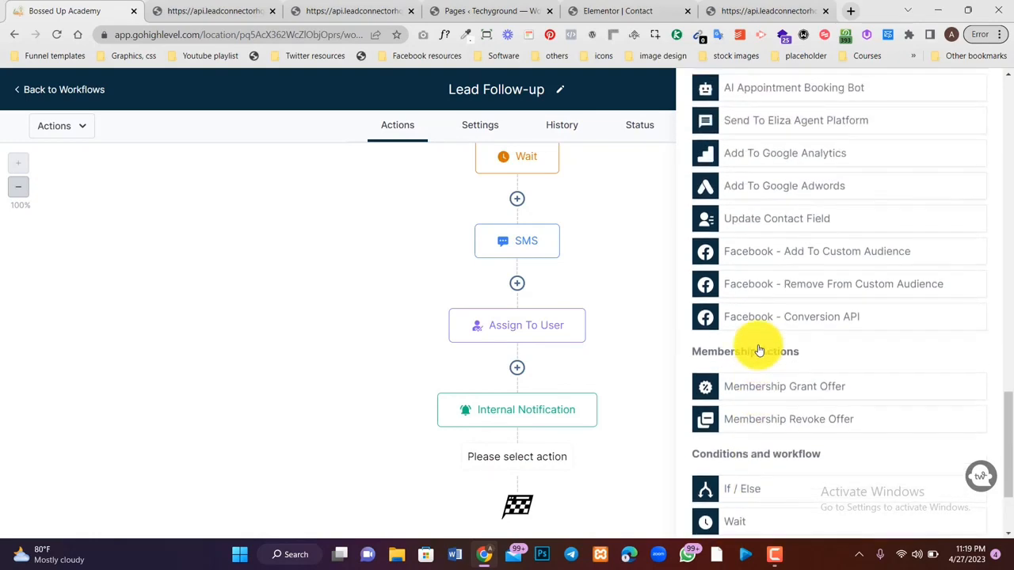
{"action": "scroll", "coordinate": [758, 351], "scroll_direction": "up", "scroll_amount": 6}
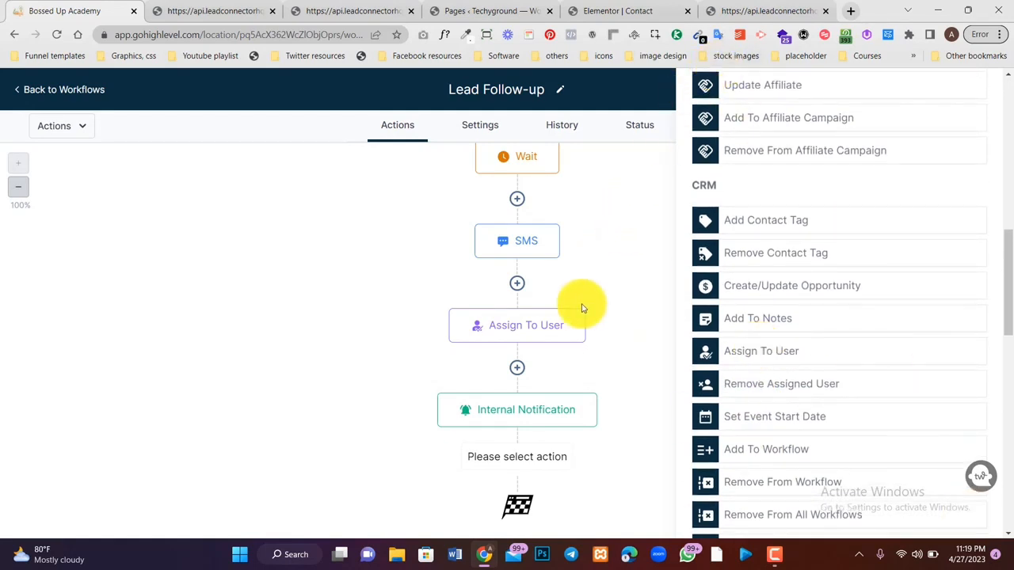
{"action": "left_click", "coordinate": [516, 329]}
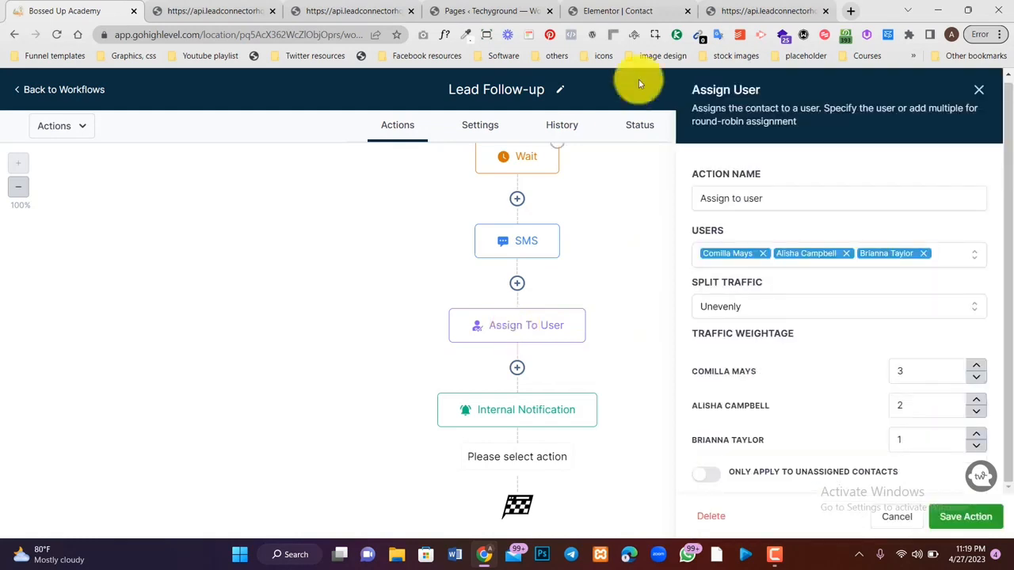
{"action": "left_click", "coordinate": [978, 91]}
Switch the Lead Follow-up workflow from Draft to Publish and save it
{"action": "left_click", "coordinate": [945, 126]}
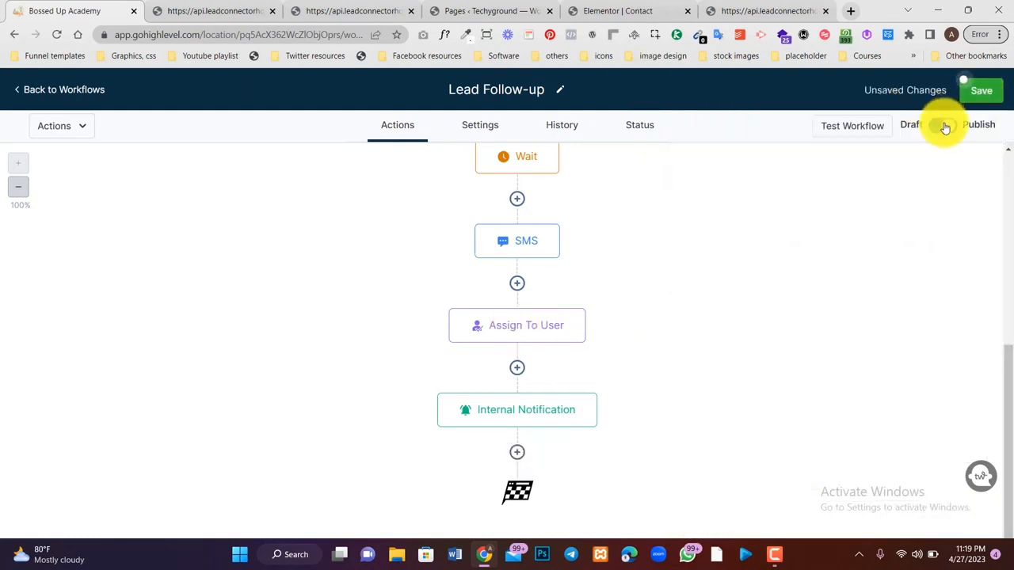
{"action": "left_click", "coordinate": [987, 89]}
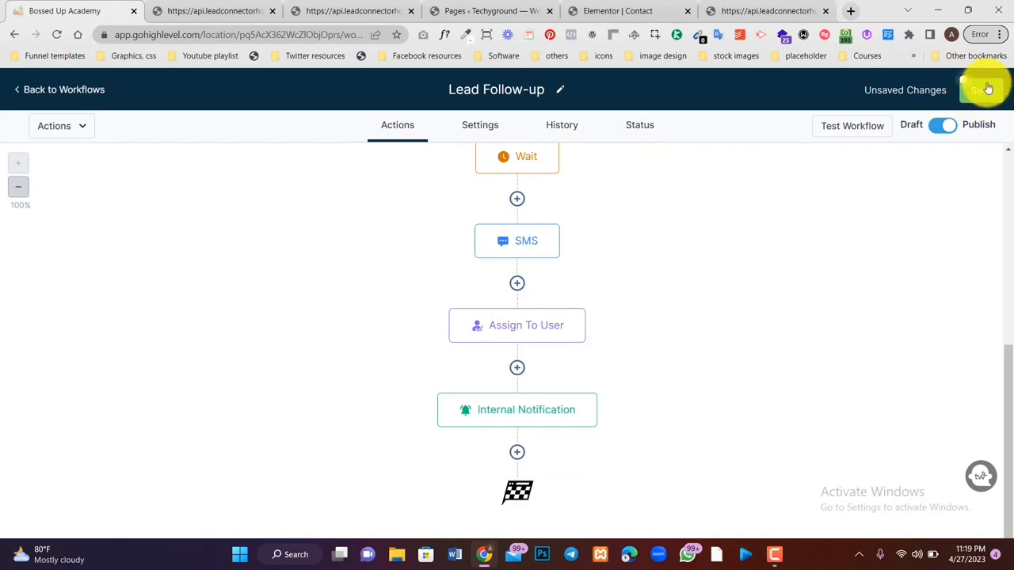